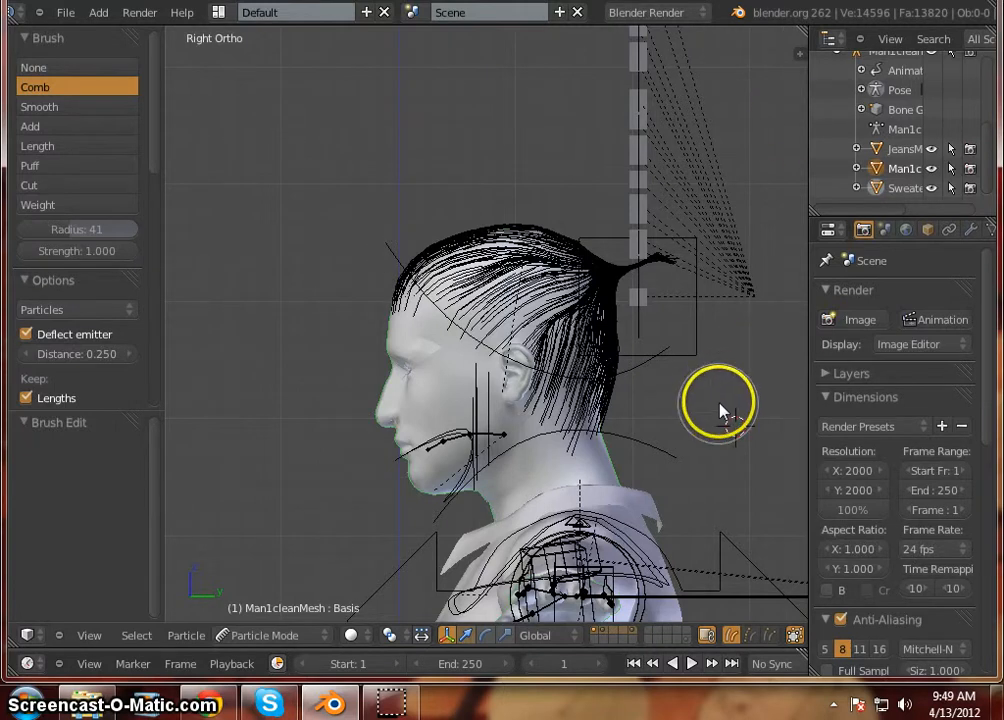
Comb the hair on the left side and front of the head back toward the ponytail.
{"action": "mouse_move", "coordinate": [722, 410]}
{"action": "middle_mouse_down"}
{"action": "mouse_move", "coordinate": [471, 394]}
{"action": "mouse_move", "coordinate": [511, 381]}
{"action": "mouse_move", "coordinate": [506, 434]}
{"action": "mouse_move", "coordinate": [667, 420]}
{"action": "mouse_move", "coordinate": [619, 412]}
{"action": "mouse_move", "coordinate": [616, 399]}
{"action": "mouse_move", "coordinate": [649, 402]}
{"action": "middle_mouse_up"}
{"action": "mouse_move", "coordinate": [455, 337]}
{"action": "left_mouse_down"}
{"action": "mouse_move", "coordinate": [527, 318]}
{"action": "mouse_move", "coordinate": [561, 287]}
{"action": "left_mouse_up"}
{"action": "mouse_move", "coordinate": [459, 258]}
{"action": "left_mouse_down"}
{"action": "mouse_move", "coordinate": [522, 262]}
{"action": "mouse_move", "coordinate": [417, 271]}
{"action": "left_mouse_up"}
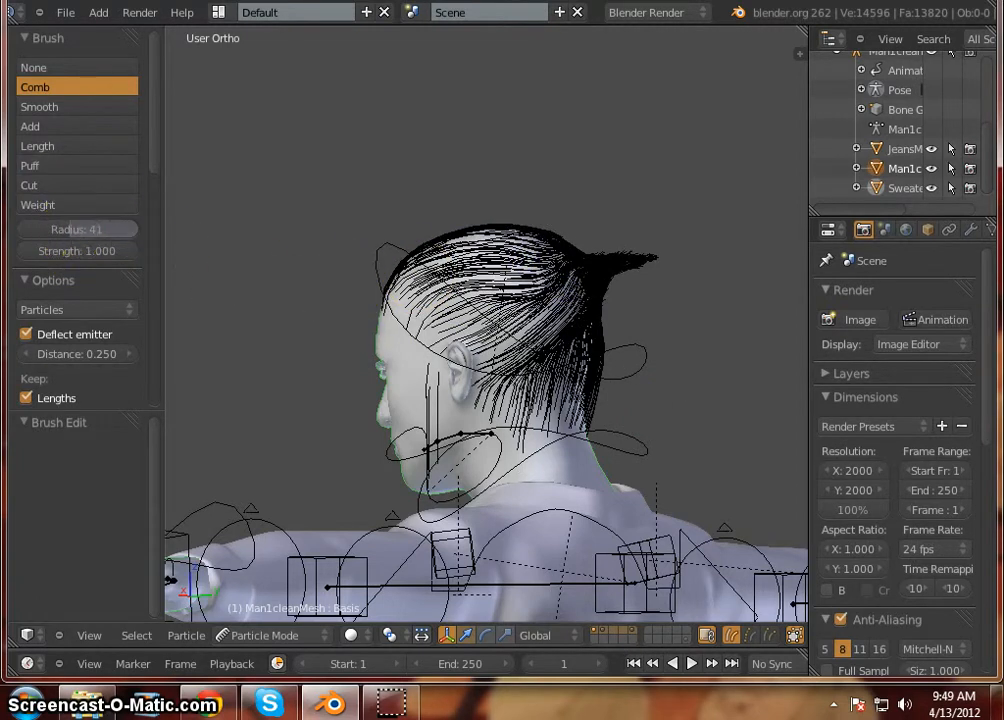
Reduce the comb brush radius to 31 and comb the left side, crown and nape hair into the ponytail.
{"action": "left_click_drag", "start_coordinate": [72, 238], "coordinate": [58, 233]}
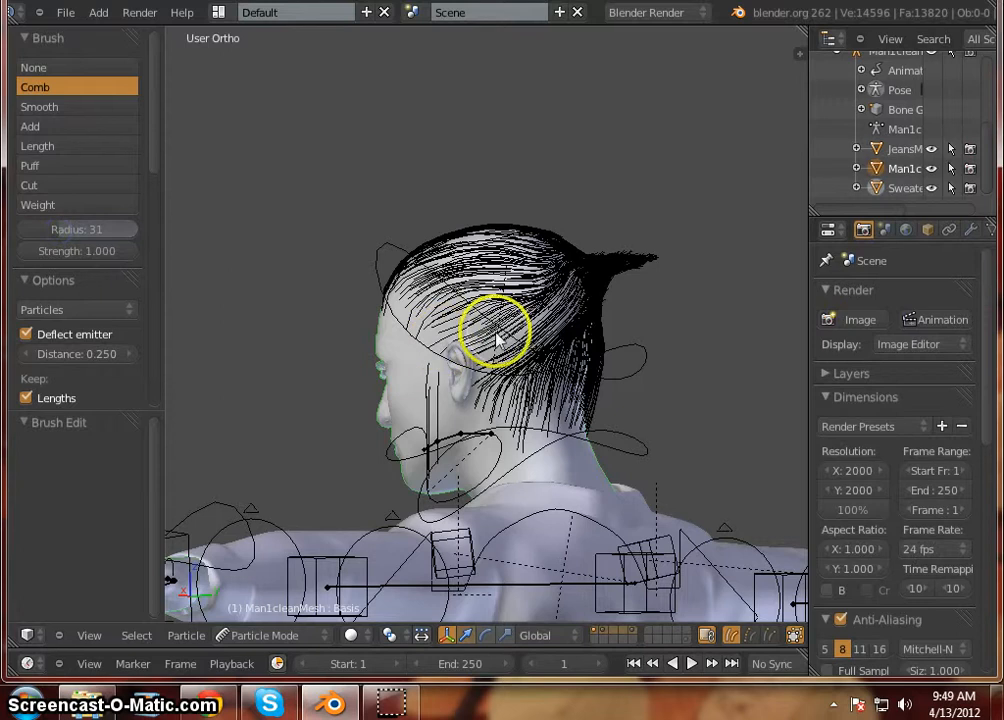
{"action": "left_click_drag", "start_coordinate": [565, 343], "coordinate": [601, 285]}
{"action": "mouse_move", "coordinate": [513, 269]}
{"action": "left_mouse_down"}
{"action": "mouse_move", "coordinate": [587, 276]}
{"action": "mouse_move", "coordinate": [603, 258]}
{"action": "mouse_move", "coordinate": [576, 224]}
{"action": "mouse_move", "coordinate": [618, 276]}
{"action": "mouse_move", "coordinate": [600, 262]}
{"action": "left_mouse_up"}
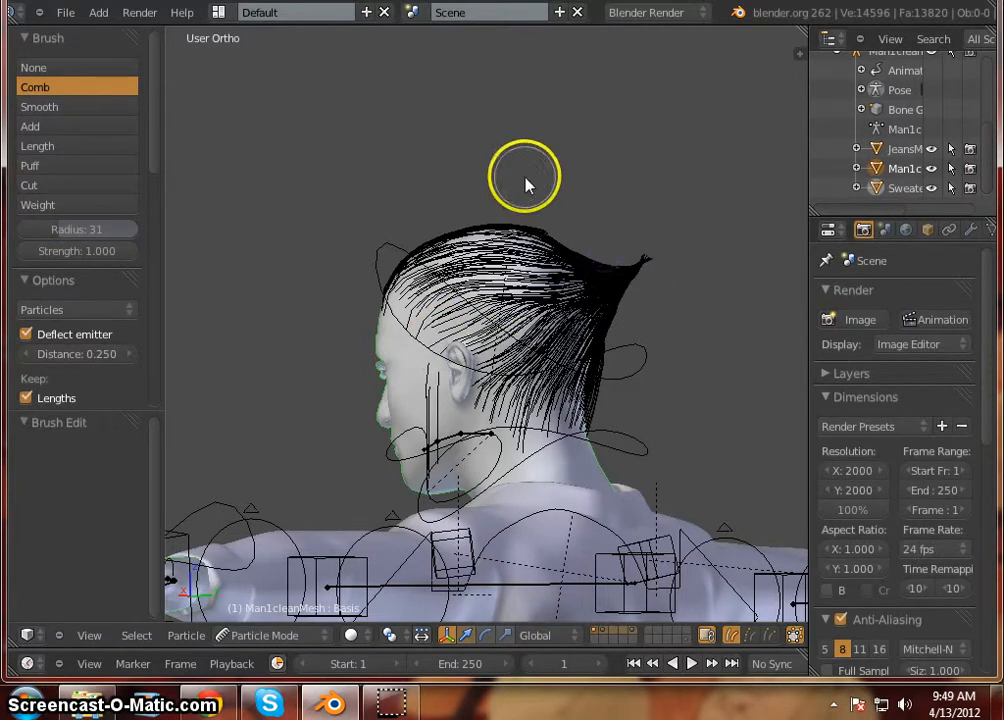
{"action": "left_click_drag", "start_coordinate": [542, 212], "coordinate": [582, 253]}
{"action": "left_click_drag", "start_coordinate": [490, 302], "coordinate": [588, 285]}
{"action": "mouse_move", "coordinate": [607, 358]}
{"action": "left_mouse_down"}
{"action": "mouse_move", "coordinate": [583, 325]}
{"action": "mouse_move", "coordinate": [624, 340]}
{"action": "left_mouse_up"}
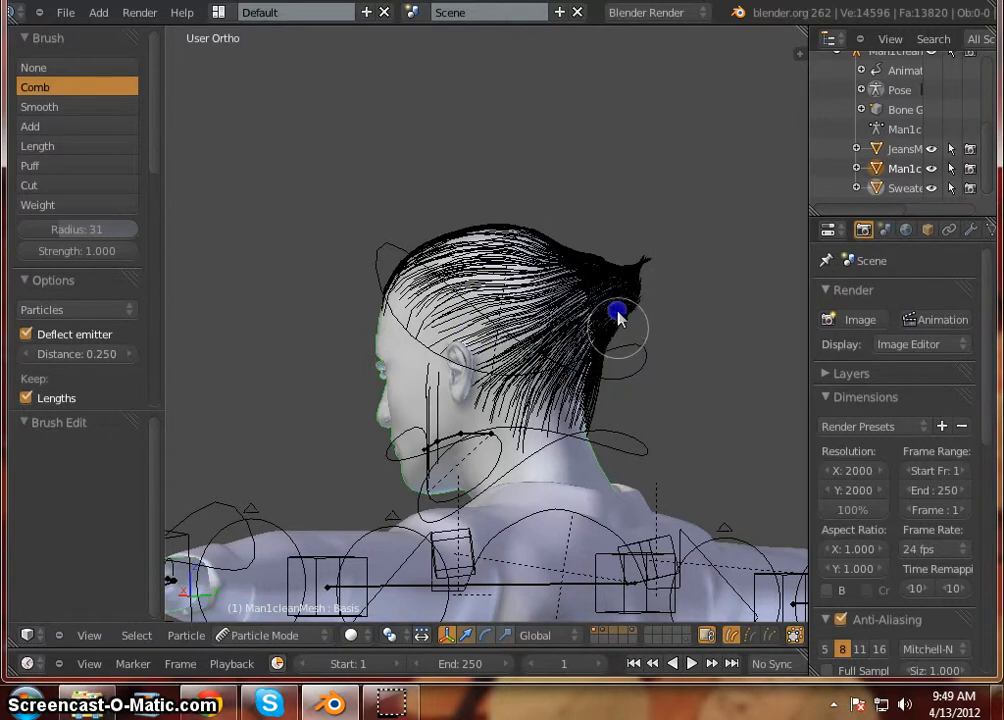
Comb the hair on the right side of the head back into the ponytail.
{"action": "mouse_move", "coordinate": [688, 318]}
{"action": "middle_mouse_down"}
{"action": "mouse_move", "coordinate": [659, 338]}
{"action": "mouse_move", "coordinate": [533, 338]}
{"action": "mouse_move", "coordinate": [493, 362]}
{"action": "mouse_move", "coordinate": [415, 357]}
{"action": "middle_mouse_up"}
{"action": "left_click_drag", "start_coordinate": [334, 336], "coordinate": [248, 325]}
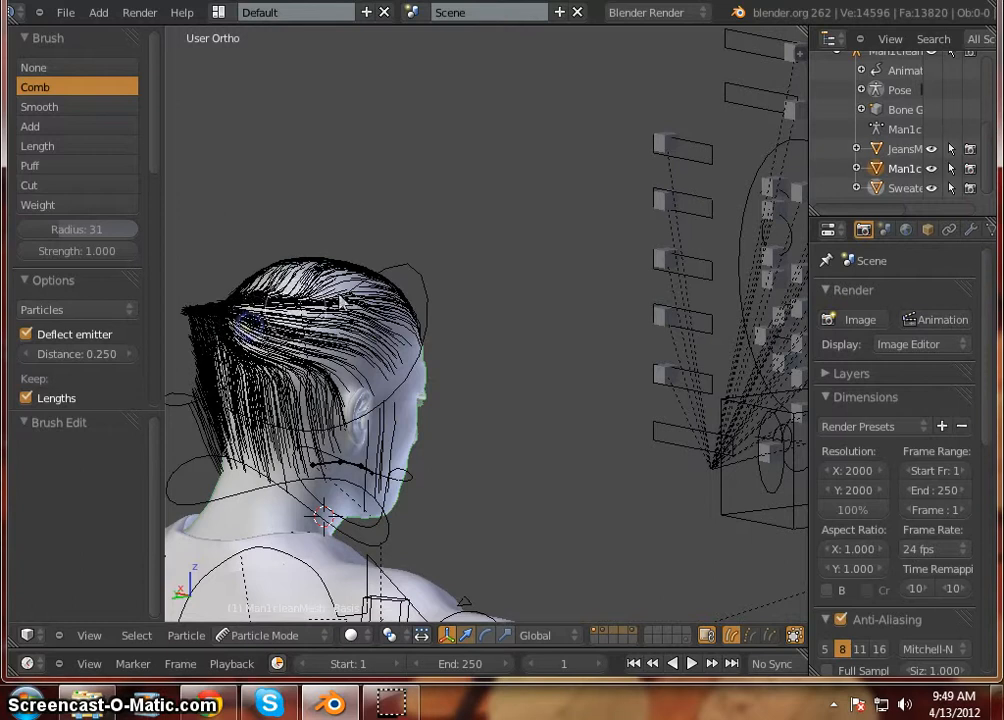
{"action": "mouse_move", "coordinate": [335, 289]}
{"action": "left_mouse_down"}
{"action": "mouse_move", "coordinate": [255, 323]}
{"action": "mouse_move", "coordinate": [232, 317]}
{"action": "left_mouse_up"}
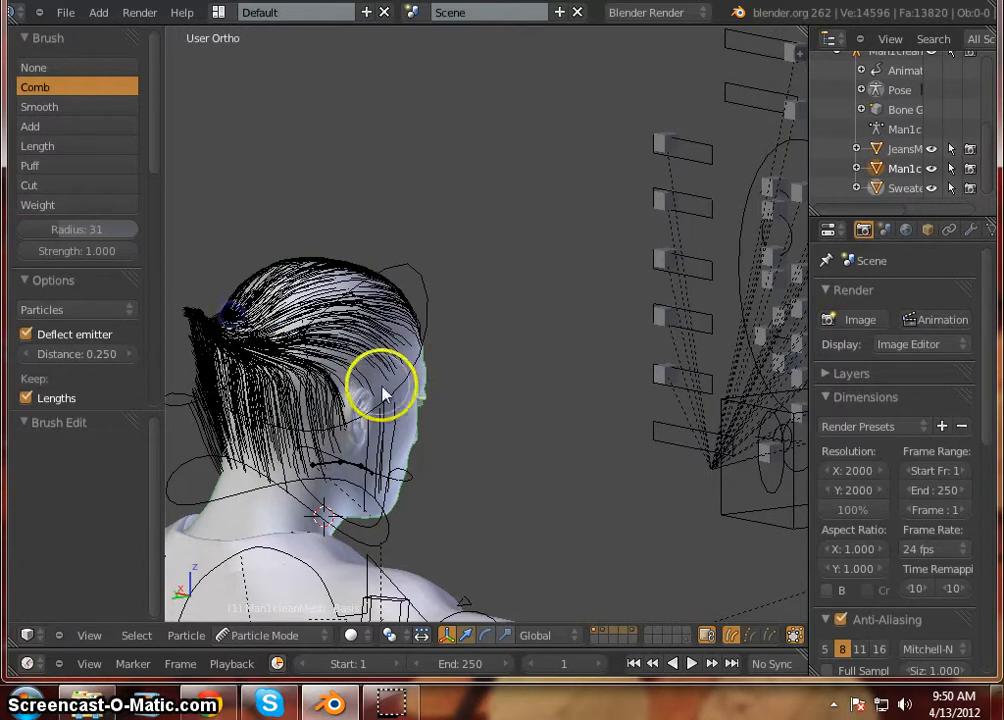
{"action": "left_click_drag", "start_coordinate": [276, 379], "coordinate": [241, 349]}
Comb the hair on the back of the head from both sides, the crown and the nape around the central gathering point.
{"action": "mouse_move", "coordinate": [374, 430]}
{"action": "middle_mouse_down"}
{"action": "mouse_move", "coordinate": [321, 468]}
{"action": "mouse_move", "coordinate": [444, 454]}
{"action": "middle_mouse_up"}
{"action": "left_click_drag", "start_coordinate": [346, 372], "coordinate": [400, 326]}
{"action": "mouse_move", "coordinate": [422, 396]}
{"action": "left_mouse_down"}
{"action": "mouse_move", "coordinate": [441, 366]}
{"action": "mouse_move", "coordinate": [440, 332]}
{"action": "left_mouse_up"}
{"action": "mouse_move", "coordinate": [533, 344]}
{"action": "left_mouse_down"}
{"action": "mouse_move", "coordinate": [469, 325]}
{"action": "mouse_move", "coordinate": [446, 301]}
{"action": "left_mouse_up"}
{"action": "mouse_move", "coordinate": [520, 292]}
{"action": "left_mouse_down"}
{"action": "mouse_move", "coordinate": [476, 292]}
{"action": "mouse_move", "coordinate": [452, 272]}
{"action": "mouse_move", "coordinate": [444, 280]}
{"action": "left_mouse_up"}
{"action": "left_click_drag", "start_coordinate": [450, 220], "coordinate": [426, 274]}
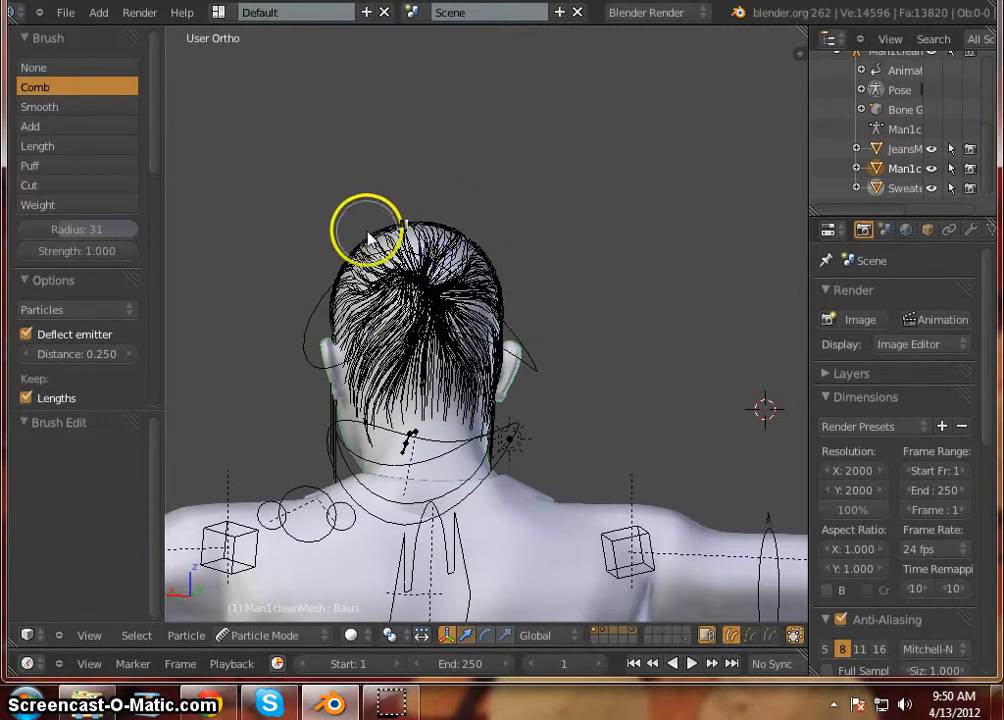
{"action": "mouse_move", "coordinate": [370, 238]}
{"action": "left_mouse_down"}
{"action": "mouse_move", "coordinate": [380, 262]}
{"action": "mouse_move", "coordinate": [372, 302]}
{"action": "left_mouse_up"}
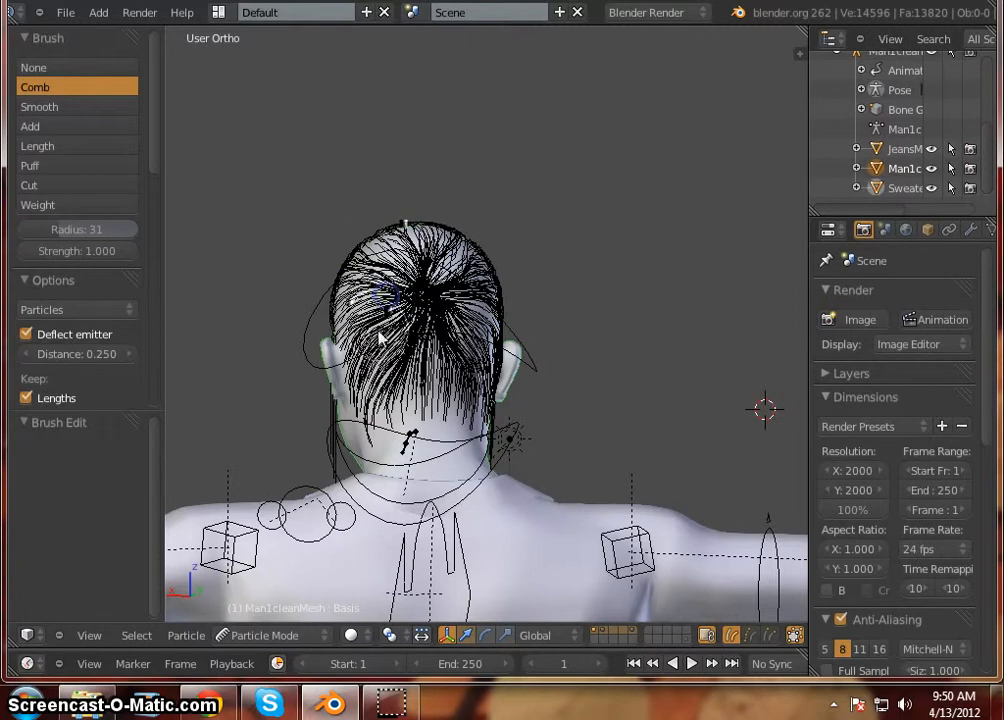
{"action": "left_click_drag", "start_coordinate": [397, 344], "coordinate": [409, 338]}
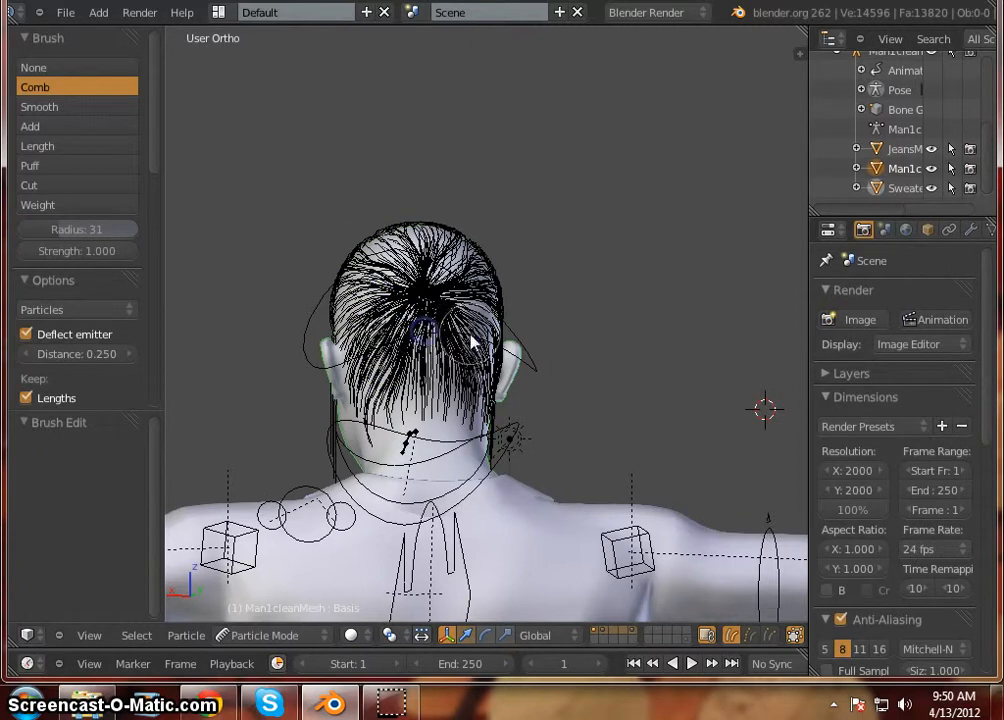
{"action": "left_click_drag", "start_coordinate": [470, 334], "coordinate": [496, 345]}
{"action": "left_click_drag", "start_coordinate": [470, 293], "coordinate": [530, 332]}
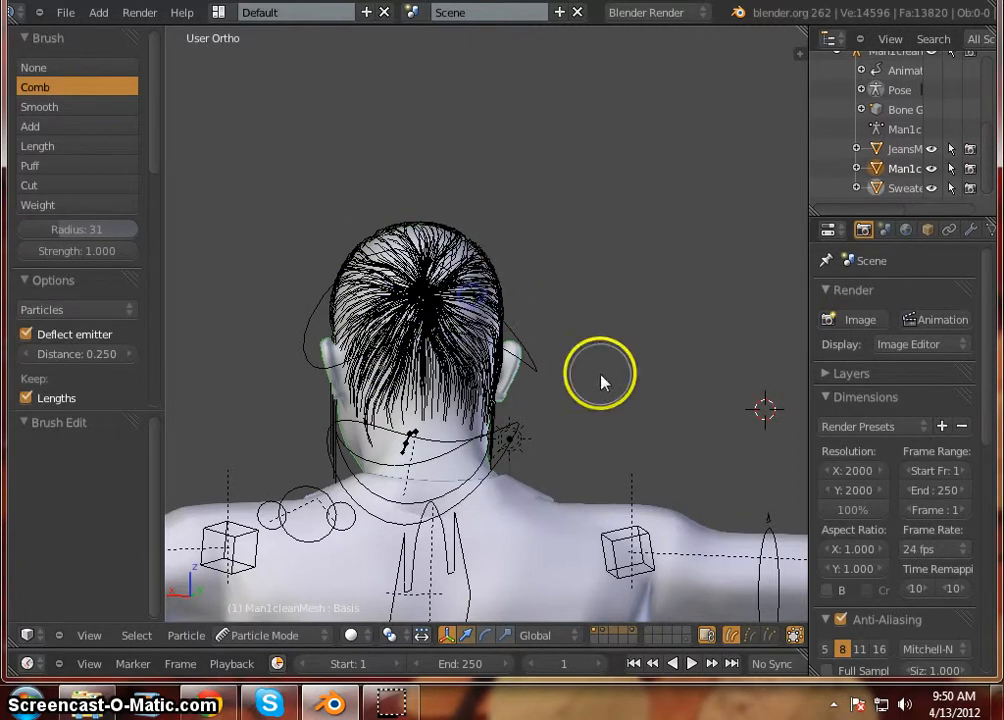
Lower the render resolution percentage to 49% and render the scene as a still image.
{"action": "middle_click_drag", "start_coordinate": [327, 437], "coordinate": [678, 453]}
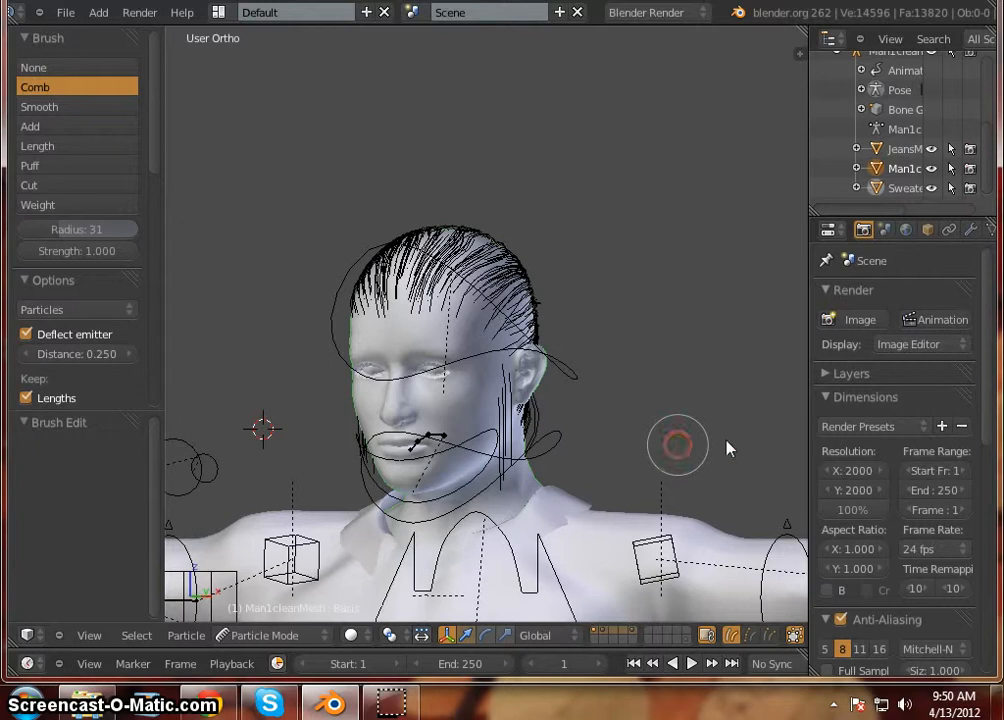
{"action": "left_click_drag", "start_coordinate": [809, 406], "coordinate": [763, 415]}
{"action": "left_click_drag", "start_coordinate": [843, 510], "coordinate": [820, 511]}
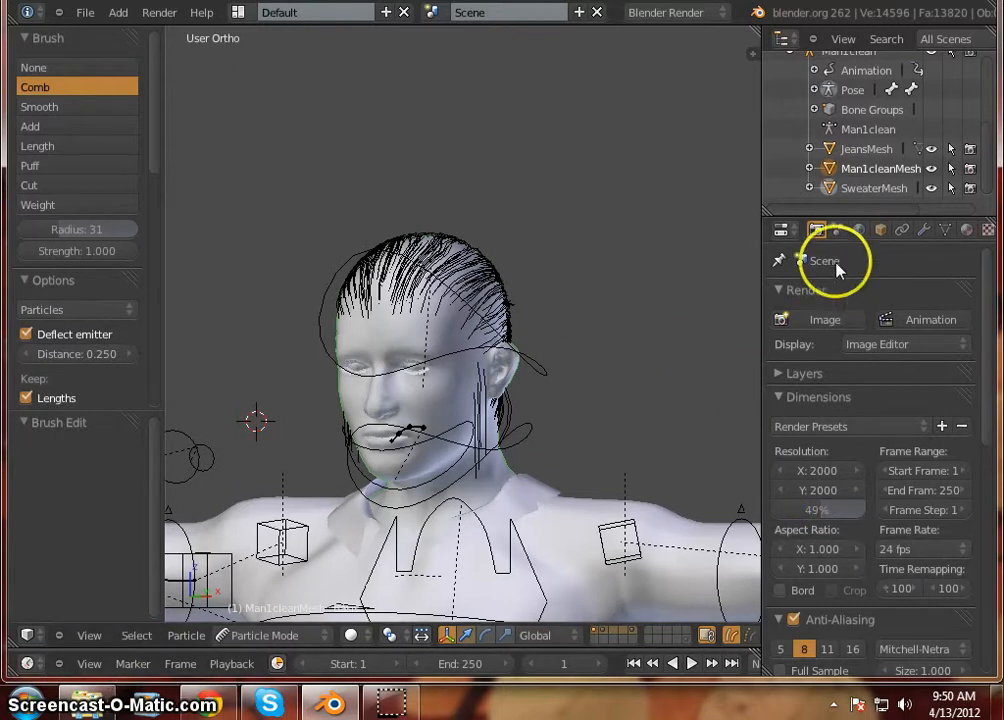
{"action": "left_click", "coordinate": [822, 318]}
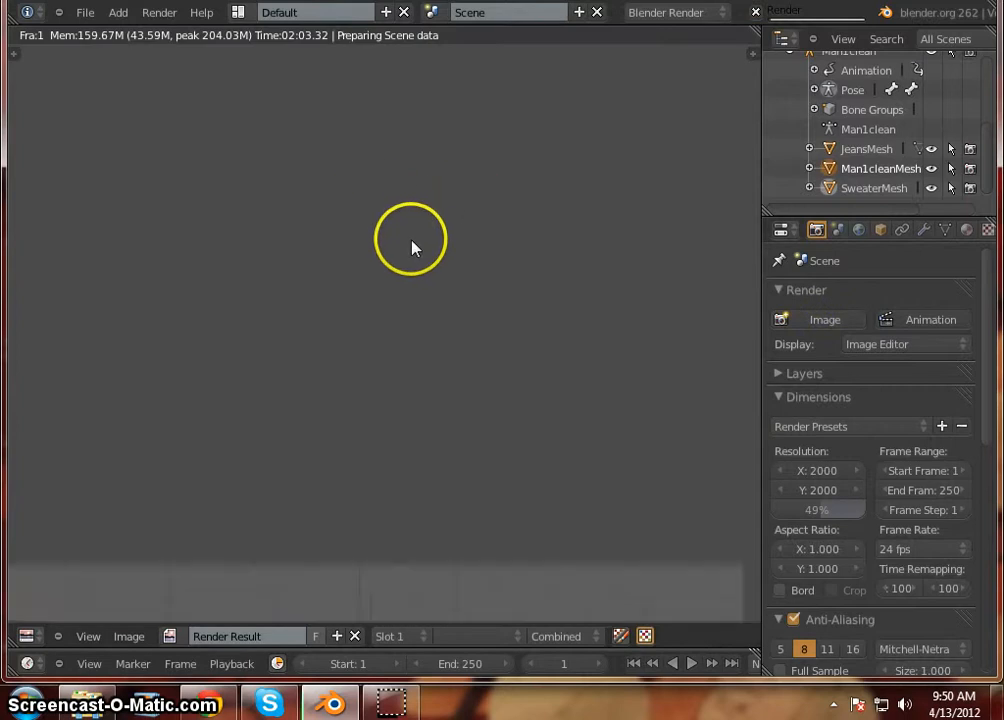
Inspect the head area of the image while it renders.
{"action": "scroll", "coordinate": [395, 413], "scroll_direction": "up", "scroll_amount": 5}
{"action": "scroll", "coordinate": [395, 486], "scroll_direction": "up", "scroll_amount": 1}
{"action": "middle_click_drag", "start_coordinate": [395, 486], "coordinate": [441, 122]}
{"action": "scroll", "coordinate": [394, 190], "scroll_direction": "down", "scroll_amount": 1}
{"action": "scroll", "coordinate": [440, 158], "scroll_direction": "up", "scroll_amount": 2}
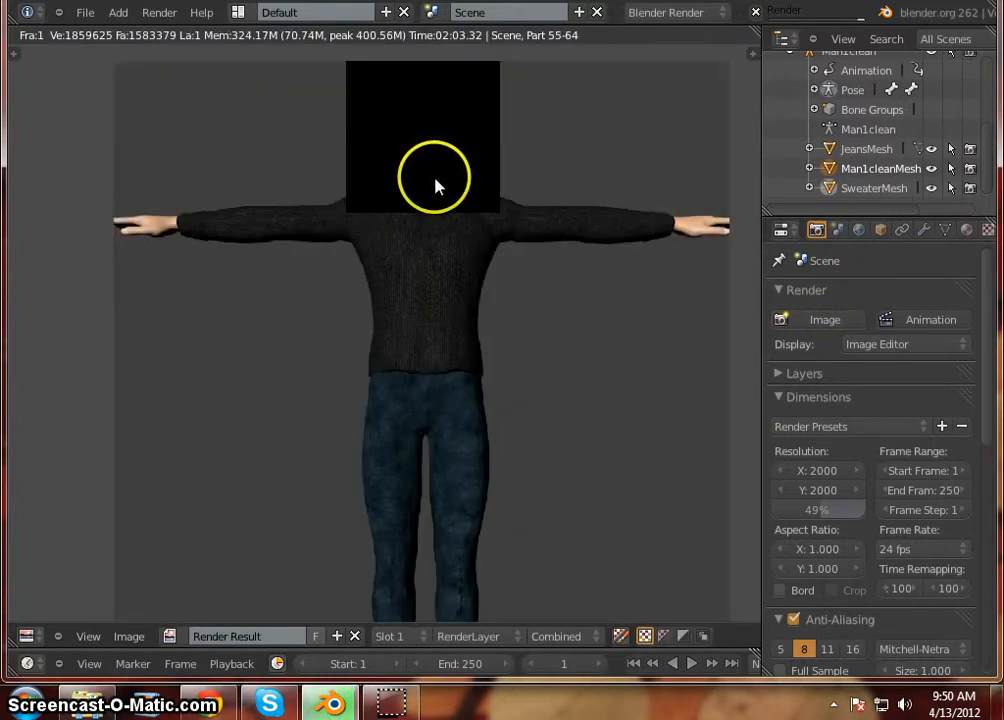
{"action": "scroll", "coordinate": [434, 180], "scroll_direction": "up", "scroll_amount": 1}
{"action": "middle_click_drag", "start_coordinate": [432, 186], "coordinate": [355, 397]}
{"action": "scroll", "coordinate": [361, 271], "scroll_direction": "up", "scroll_amount": 2}
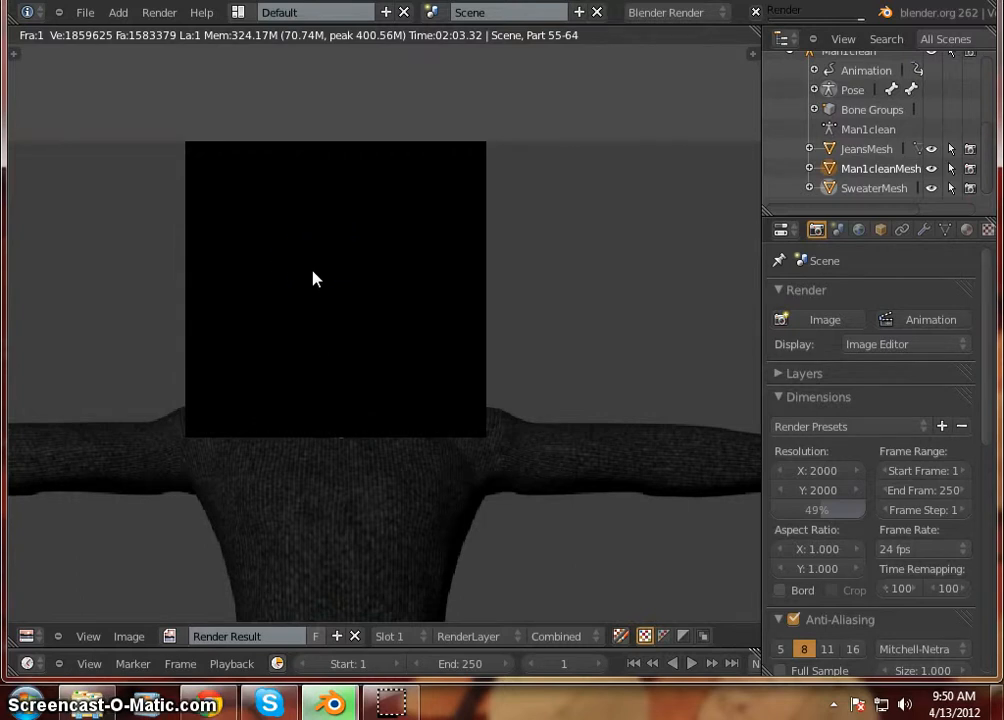
{"action": "scroll", "coordinate": [313, 279], "scroll_direction": "up", "scroll_amount": 1}
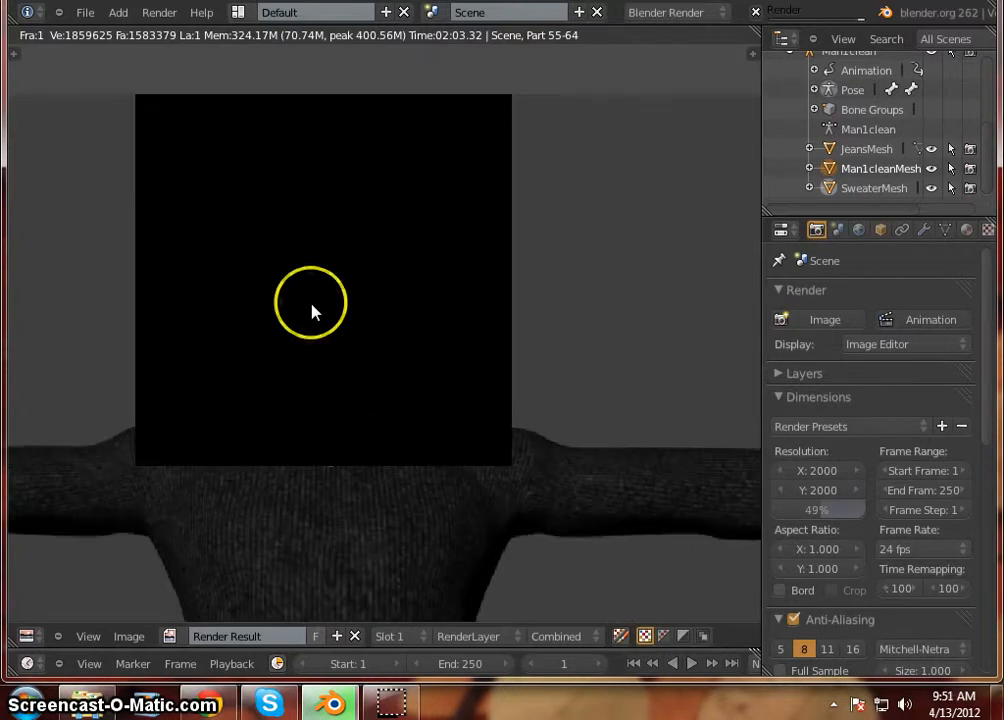
{"action": "mouse_move", "coordinate": [314, 309]}
{"action": "middle_mouse_down"}
{"action": "mouse_move", "coordinate": [394, 367]}
{"action": "mouse_move", "coordinate": [329, 300]}
{"action": "middle_mouse_up"}
{"action": "scroll", "coordinate": [329, 300], "scroll_direction": "down", "scroll_amount": 4}
{"action": "scroll", "coordinate": [356, 243], "scroll_direction": "down", "scroll_amount": 1}
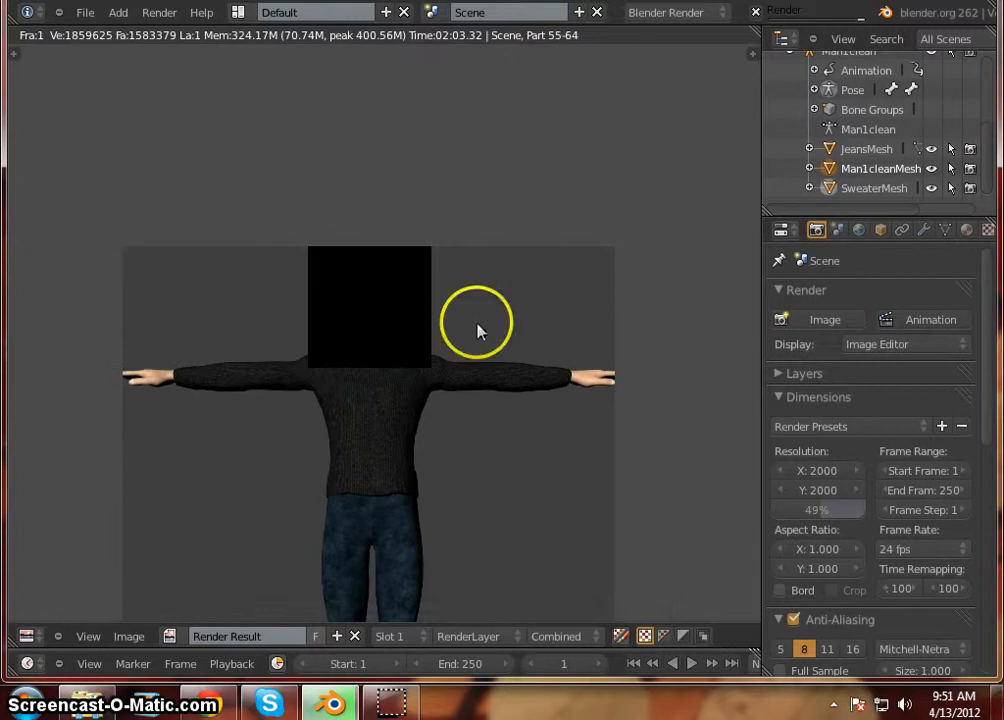
Review the hair particle system settings of Man1cleanMesh, including emission, hair dynamics, physics and render options.
{"action": "left_click_drag", "start_coordinate": [743, 280], "coordinate": [627, 276]}
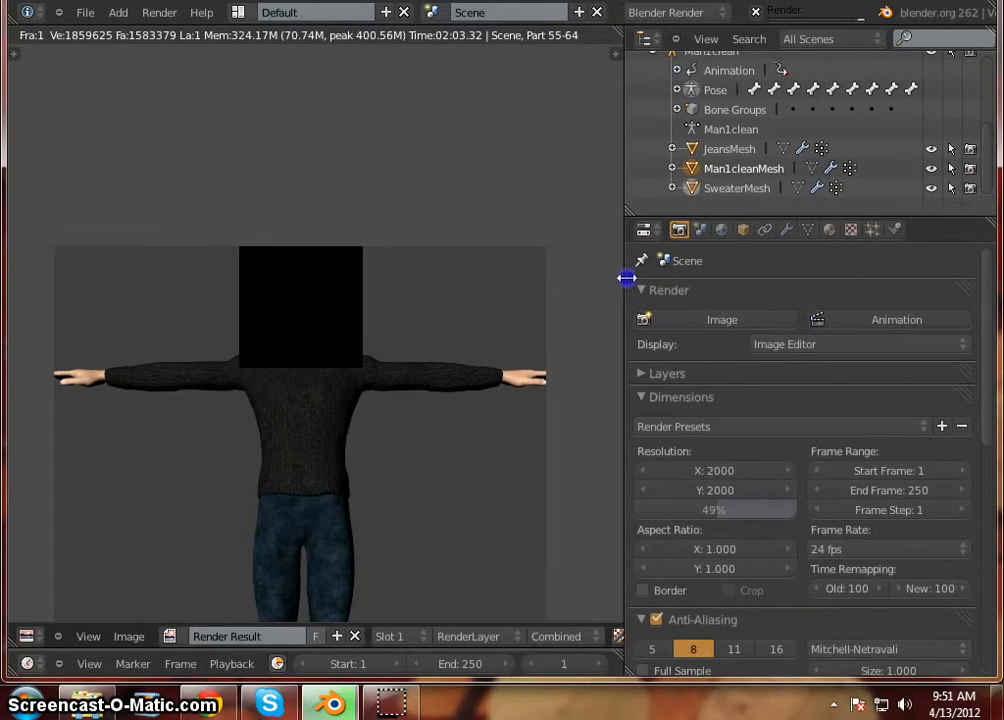
{"action": "left_click", "coordinate": [873, 231]}
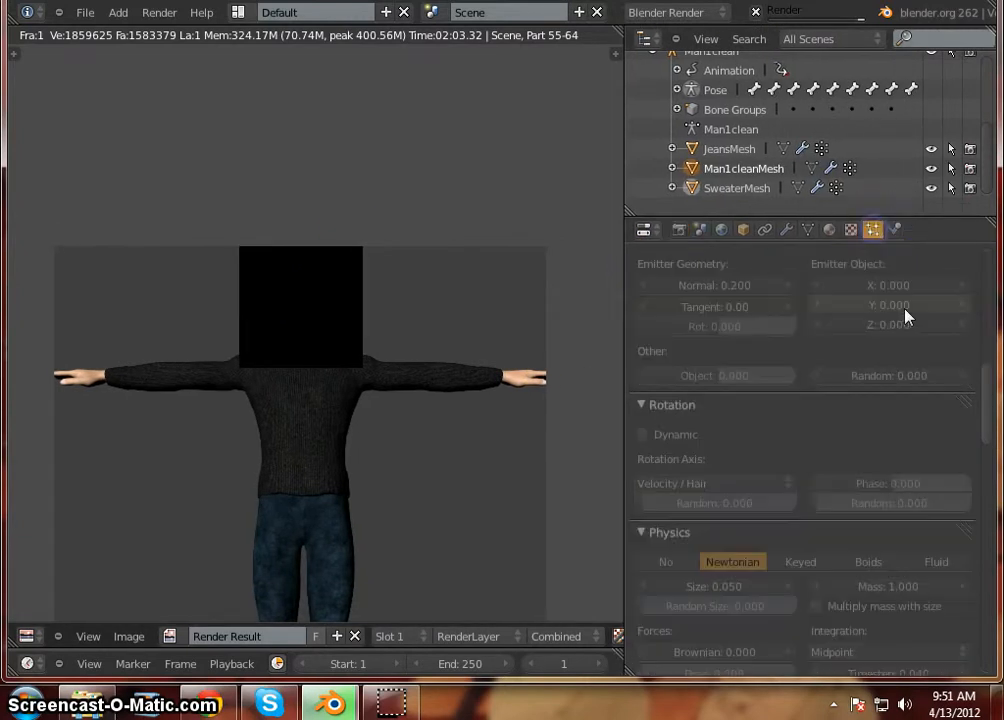
{"action": "scroll", "coordinate": [867, 330], "scroll_direction": "down", "scroll_amount": 5}
{"action": "scroll", "coordinate": [866, 355], "scroll_direction": "down", "scroll_amount": 1}
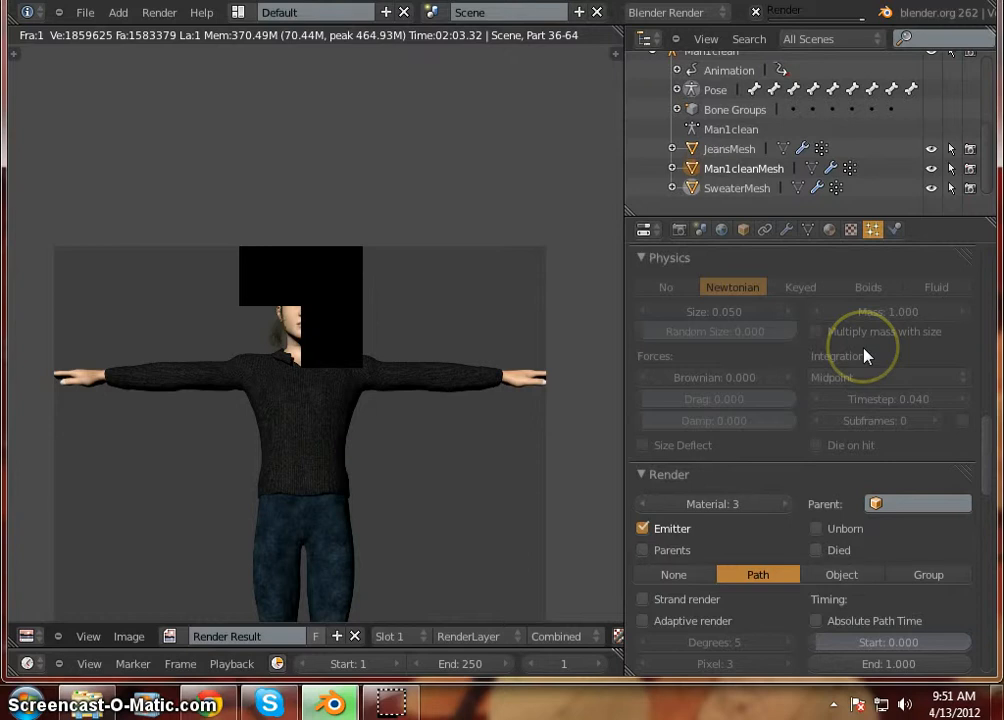
{"action": "scroll", "coordinate": [866, 355], "scroll_direction": "up", "scroll_amount": 5}
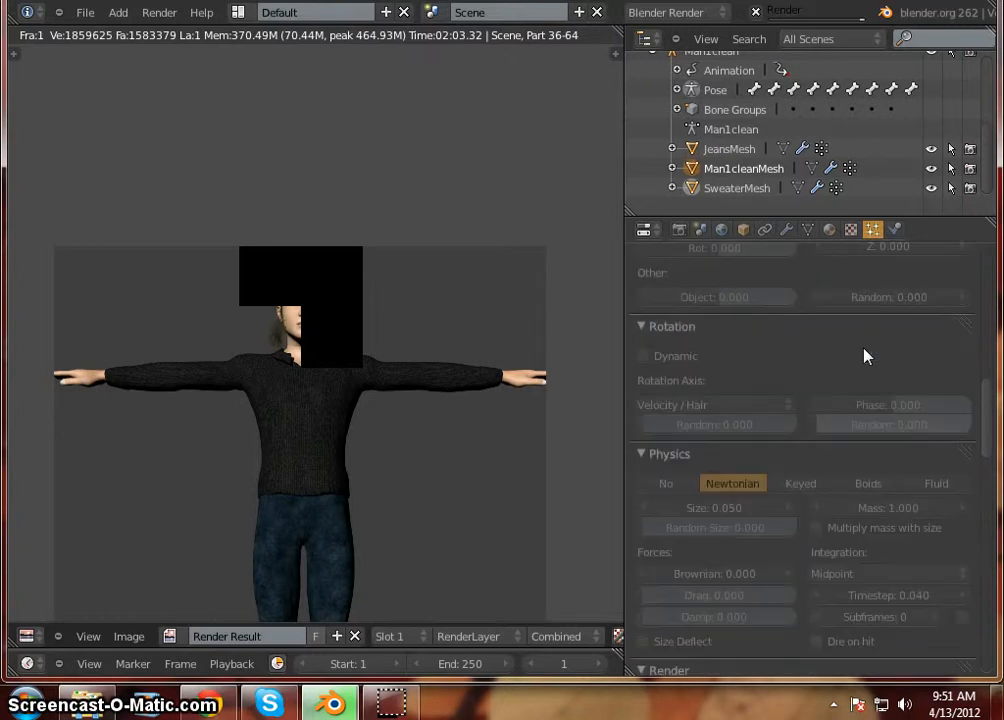
{"action": "scroll", "coordinate": [866, 356], "scroll_direction": "up", "scroll_amount": 15}
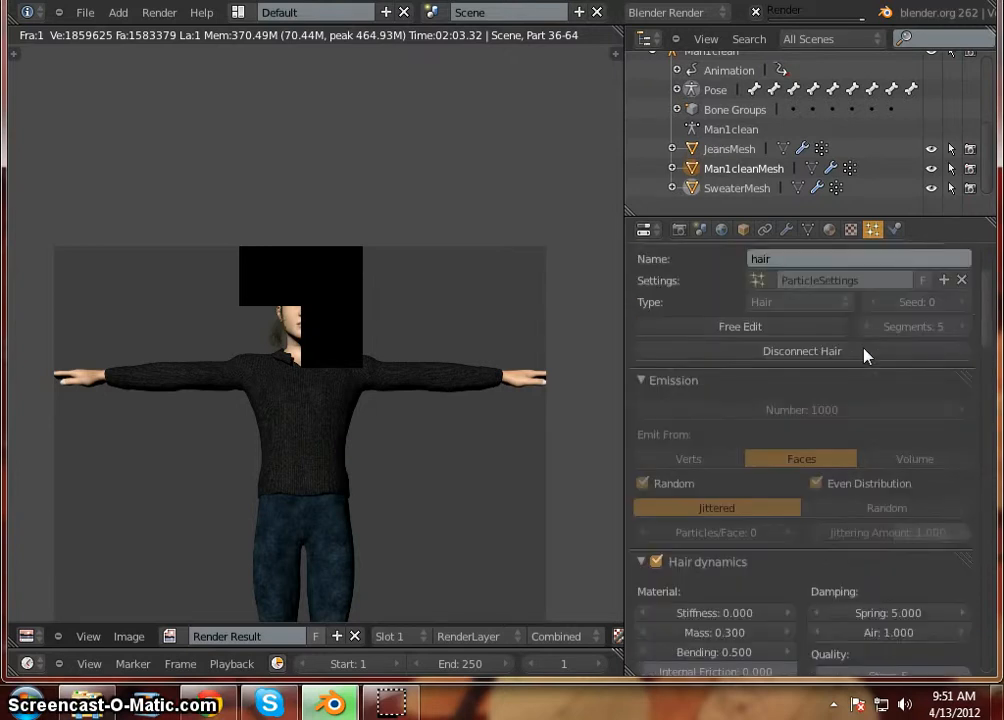
{"action": "scroll", "coordinate": [866, 356], "scroll_direction": "up", "scroll_amount": 3}
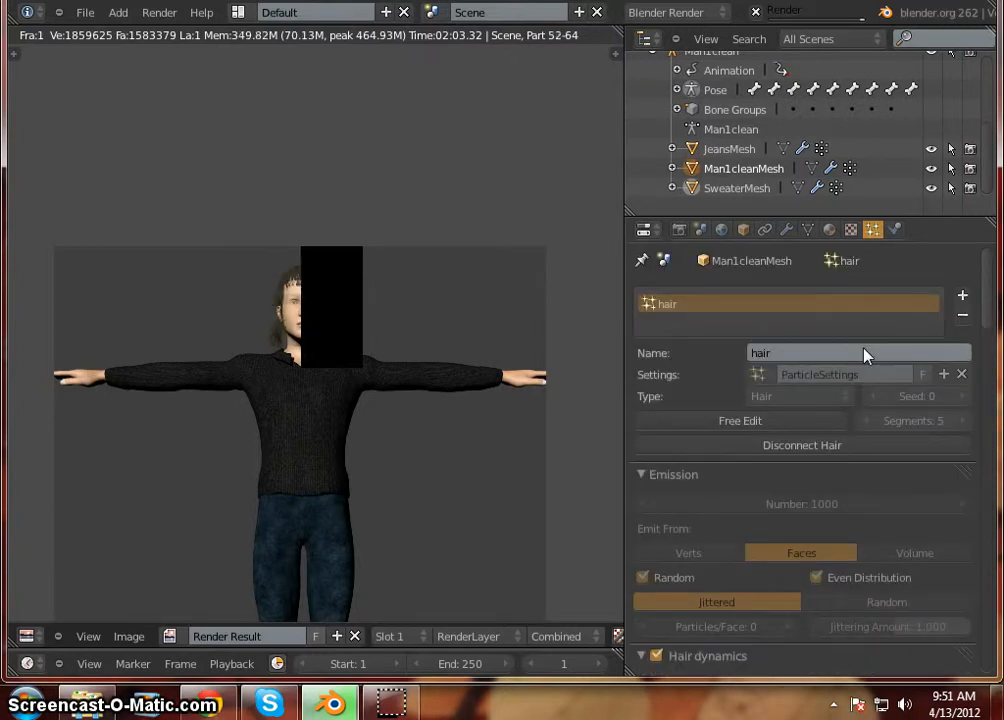
{"action": "scroll", "coordinate": [866, 355], "scroll_direction": "down", "scroll_amount": 4}
Examine the rendered hair up close around the hairline, ear and neck.
{"action": "scroll", "coordinate": [230, 267], "scroll_direction": "up", "scroll_amount": 4}
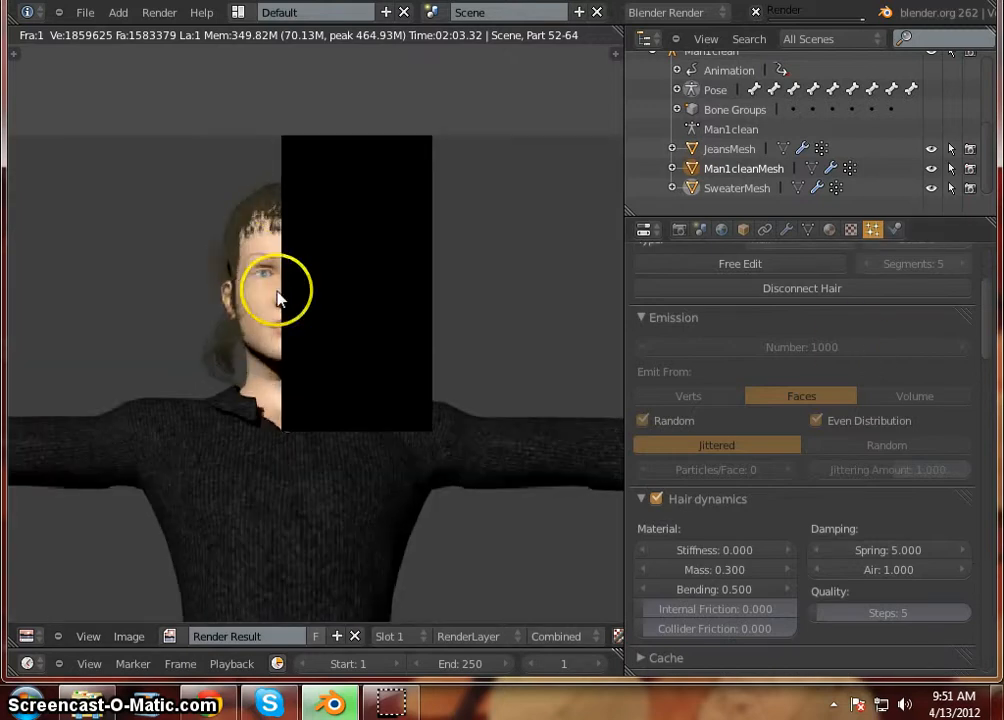
{"action": "scroll", "coordinate": [205, 271], "scroll_direction": "up", "scroll_amount": 1}
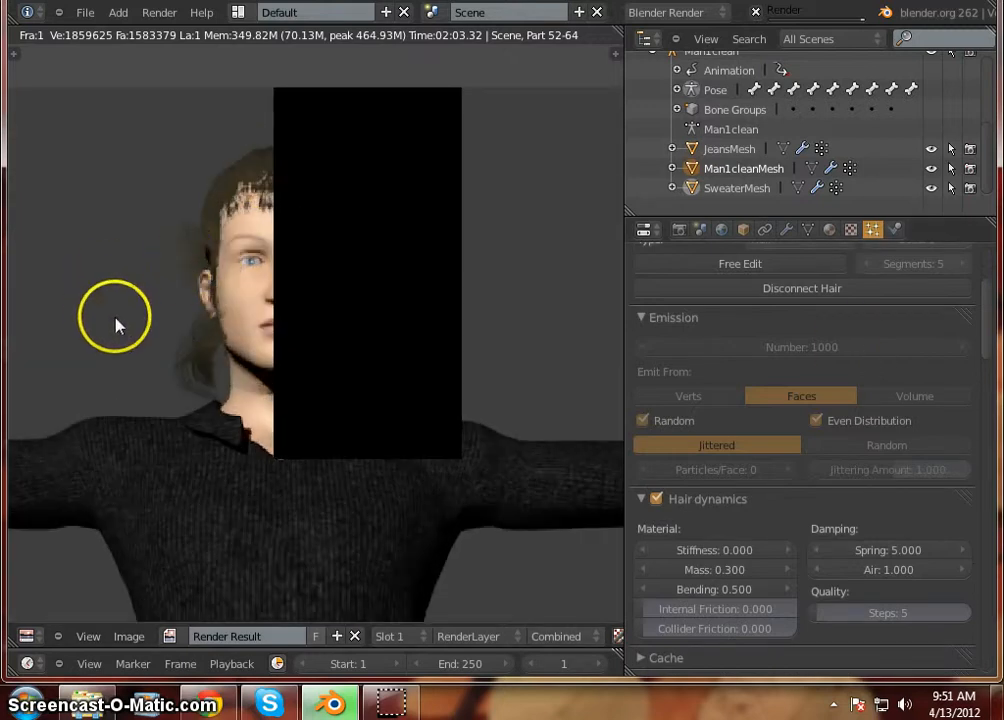
{"action": "mouse_move", "coordinate": [114, 317]}
{"action": "middle_mouse_down"}
{"action": "mouse_move", "coordinate": [148, 319]}
{"action": "mouse_move", "coordinate": [128, 327]}
{"action": "middle_mouse_up"}
{"action": "scroll", "coordinate": [130, 325], "scroll_direction": "up", "scroll_amount": 1}
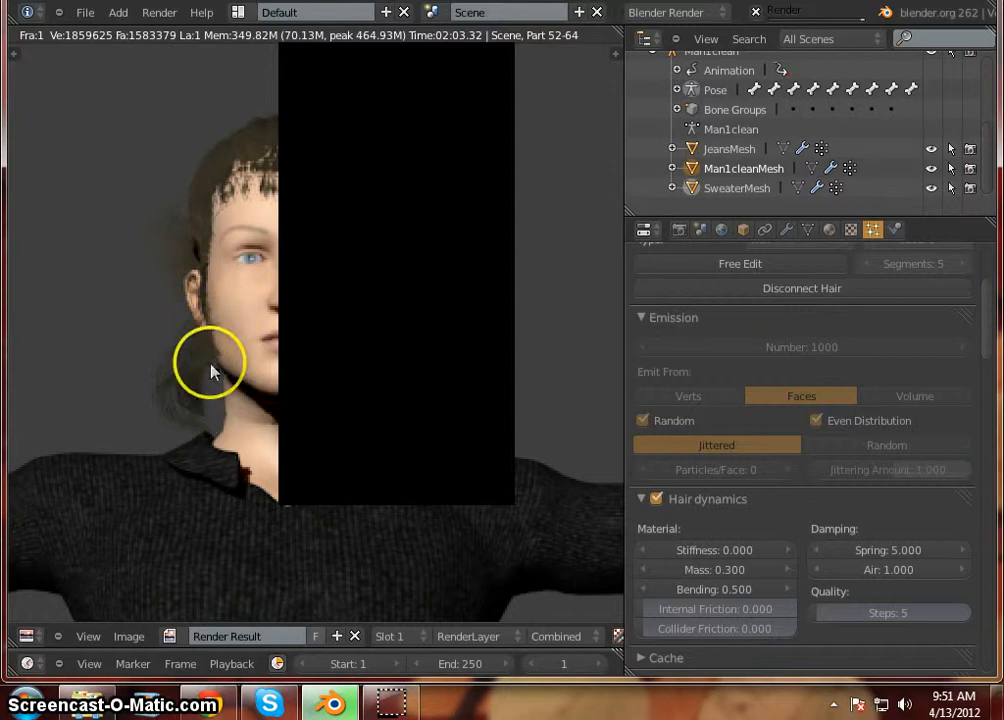
{"action": "mouse_move", "coordinate": [148, 394]}
{"action": "middle_mouse_down"}
{"action": "mouse_move", "coordinate": [141, 383]}
{"action": "mouse_move", "coordinate": [142, 396]}
{"action": "middle_mouse_up"}
{"action": "scroll", "coordinate": [170, 345], "scroll_direction": "down", "scroll_amount": 3}
{"action": "scroll", "coordinate": [208, 298], "scroll_direction": "up", "scroll_amount": 4}
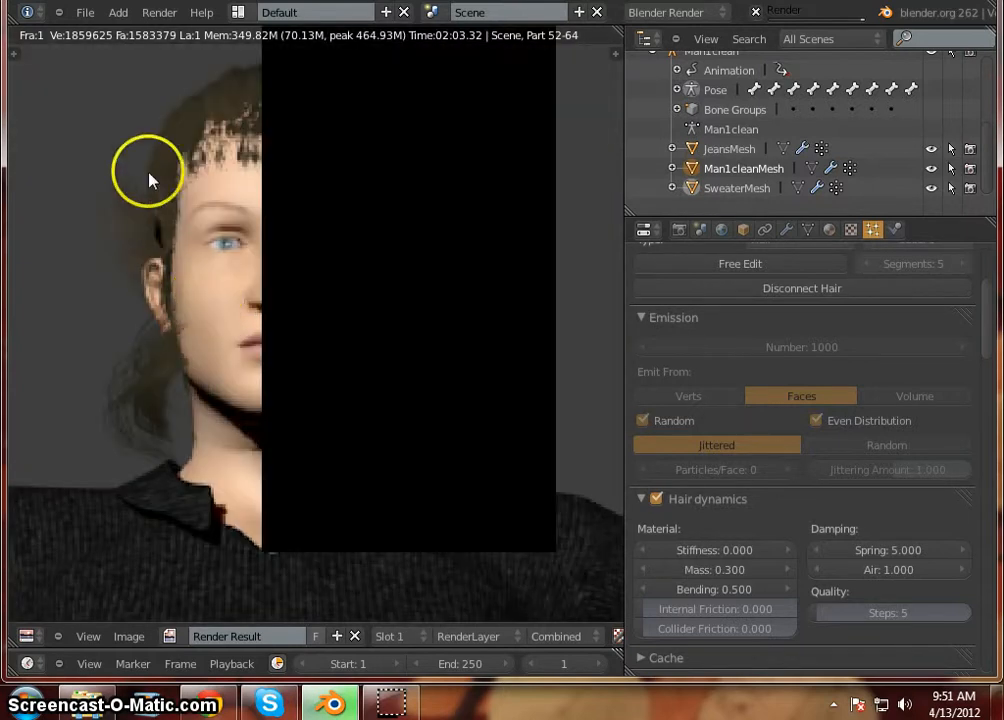
{"action": "middle_click_drag", "start_coordinate": [139, 278], "coordinate": [179, 302]}
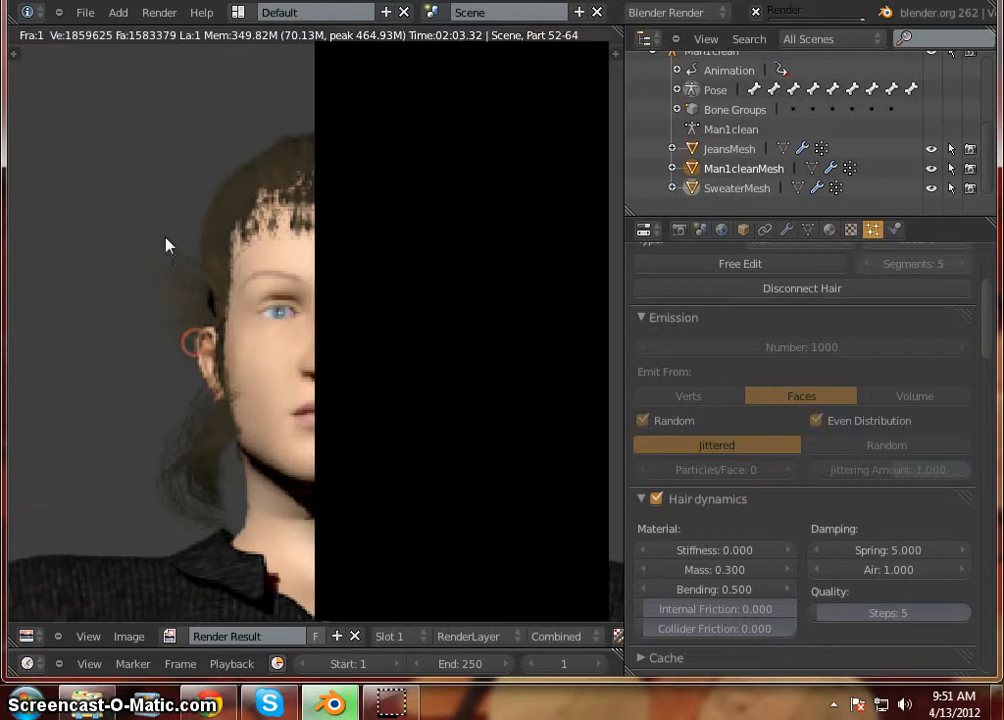
{"action": "scroll", "coordinate": [113, 230], "scroll_direction": "down", "scroll_amount": 2}
{"action": "scroll", "coordinate": [233, 224], "scroll_direction": "up", "scroll_amount": 1}
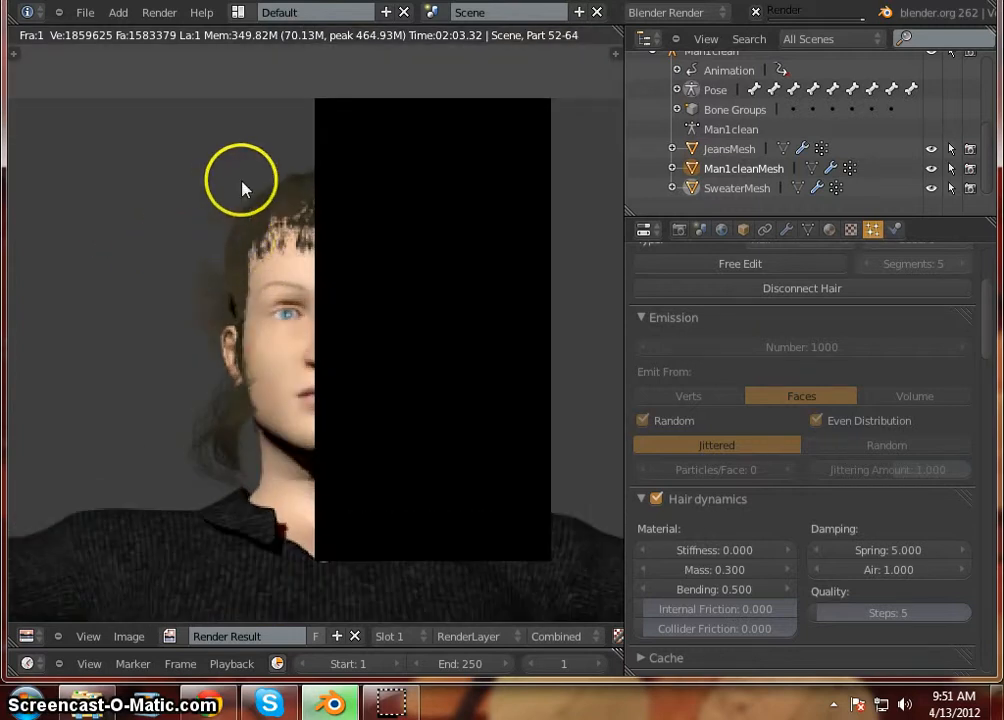
{"action": "scroll", "coordinate": [242, 184], "scroll_direction": "down", "scroll_amount": 2}
{"action": "scroll", "coordinate": [290, 280], "scroll_direction": "down", "scroll_amount": 2}
{"action": "scroll", "coordinate": [332, 296], "scroll_direction": "up", "scroll_amount": 3}
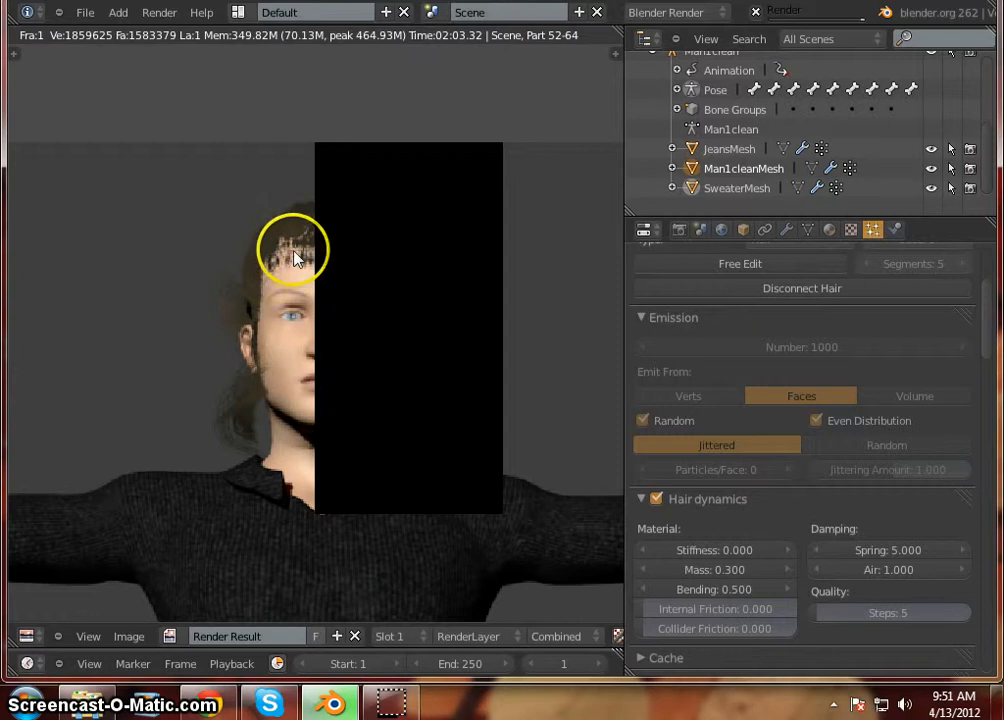
{"action": "scroll", "coordinate": [267, 246], "scroll_direction": "up", "scroll_amount": 2}
{"action": "scroll", "coordinate": [292, 282], "scroll_direction": "up", "scroll_amount": 3}
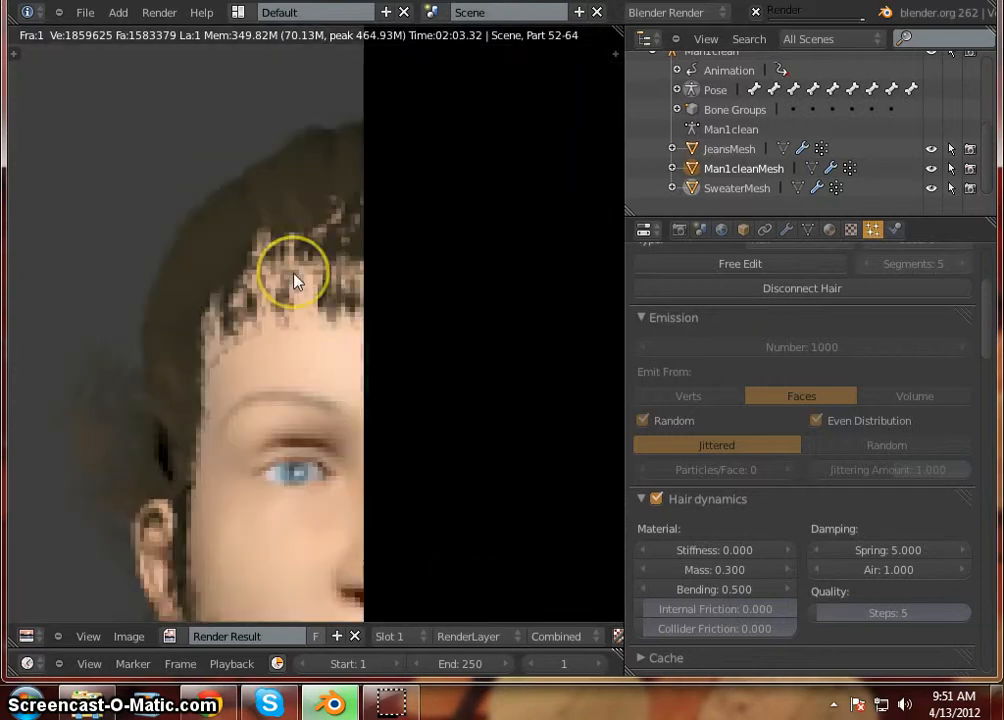
{"action": "scroll", "coordinate": [293, 281], "scroll_direction": "up", "scroll_amount": 1}
{"action": "scroll", "coordinate": [273, 235], "scroll_direction": "down", "scroll_amount": 3}
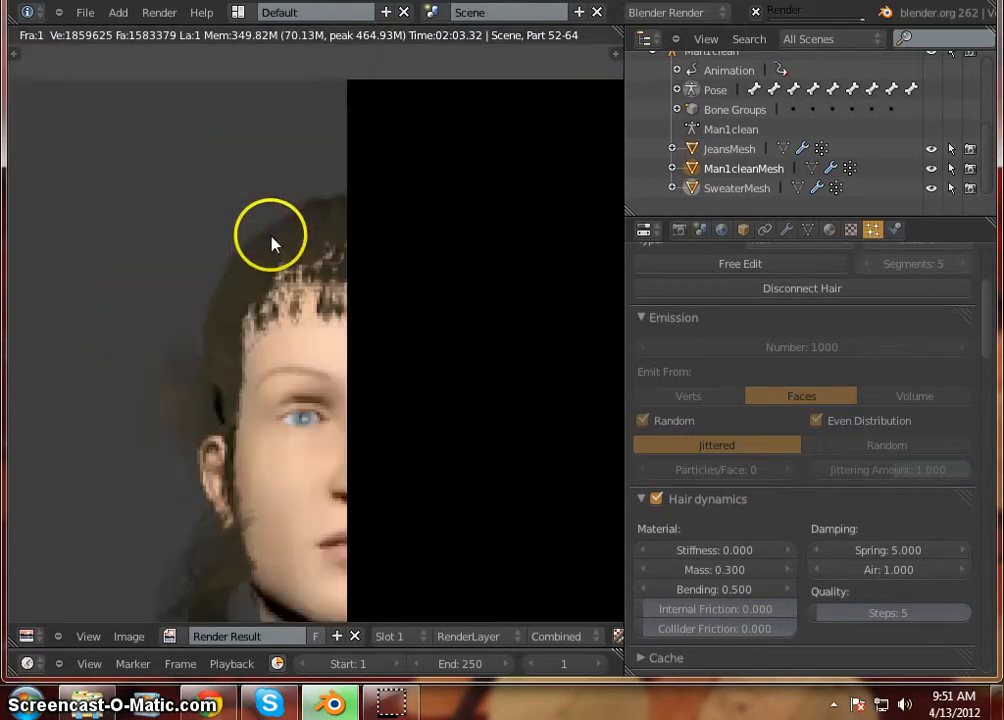
{"action": "scroll", "coordinate": [272, 237], "scroll_direction": "down", "scroll_amount": 2}
{"action": "middle_click_drag", "start_coordinate": [292, 287], "coordinate": [293, 224]}
{"action": "scroll", "coordinate": [266, 208], "scroll_direction": "up", "scroll_amount": 2}
{"action": "scroll", "coordinate": [250, 199], "scroll_direction": "down", "scroll_amount": 2}
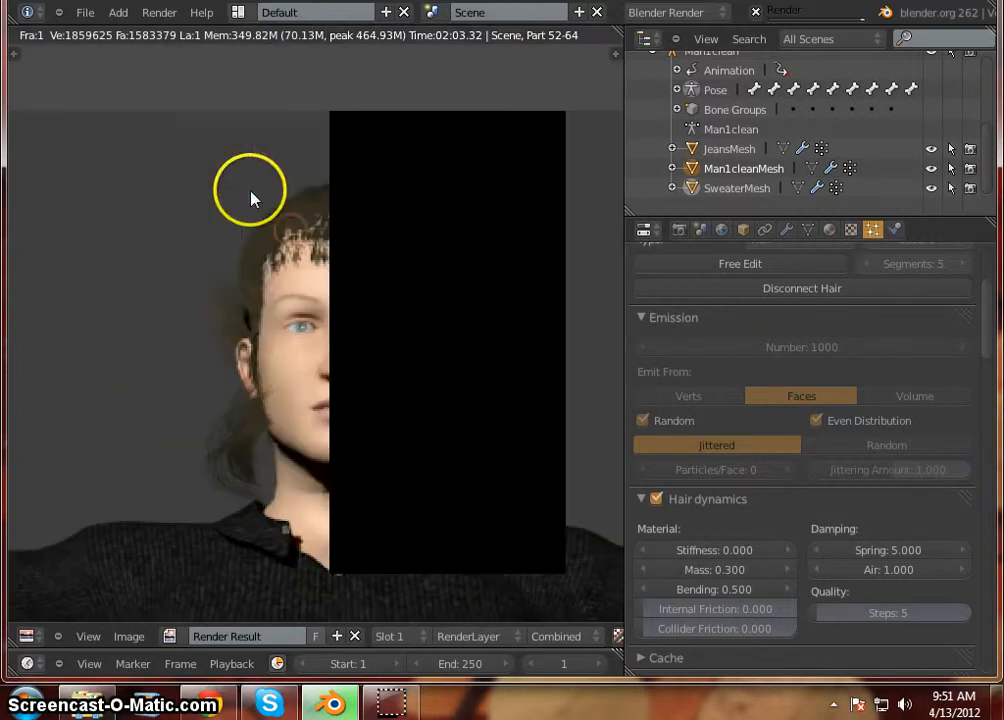
{"action": "middle_click_drag", "start_coordinate": [269, 273], "coordinate": [207, 275]}
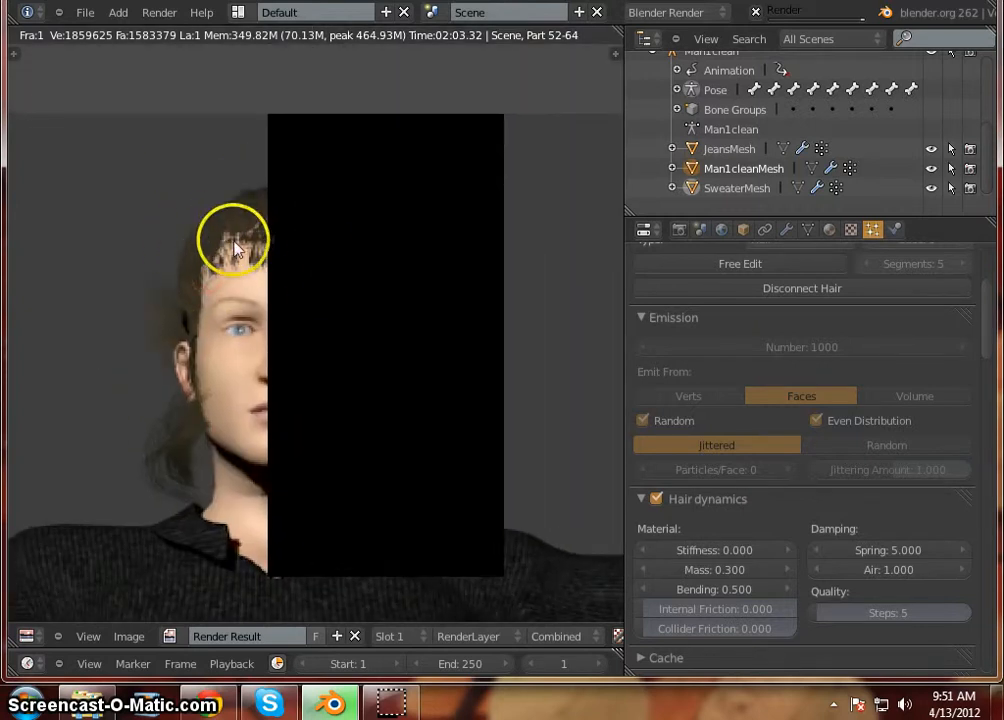
{"action": "middle_click_drag", "start_coordinate": [210, 272], "coordinate": [250, 243]}
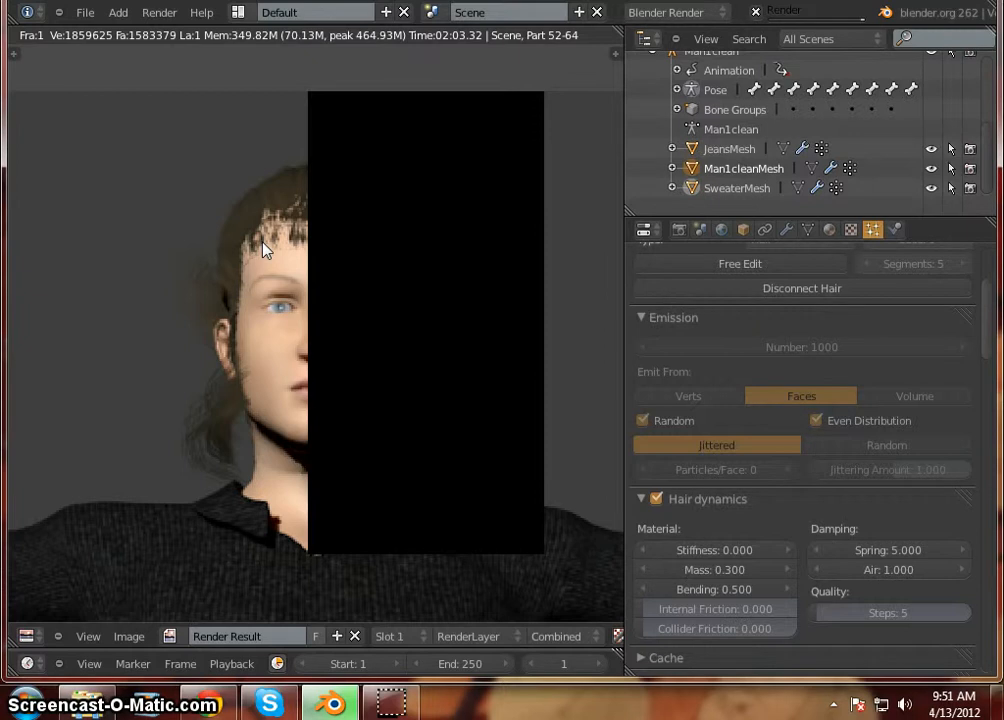
Review the hair particle settings from hair dynamics through physics, render, display and children to the vertex groups.
{"action": "scroll", "coordinate": [952, 435], "scroll_direction": "down", "scroll_amount": 8}
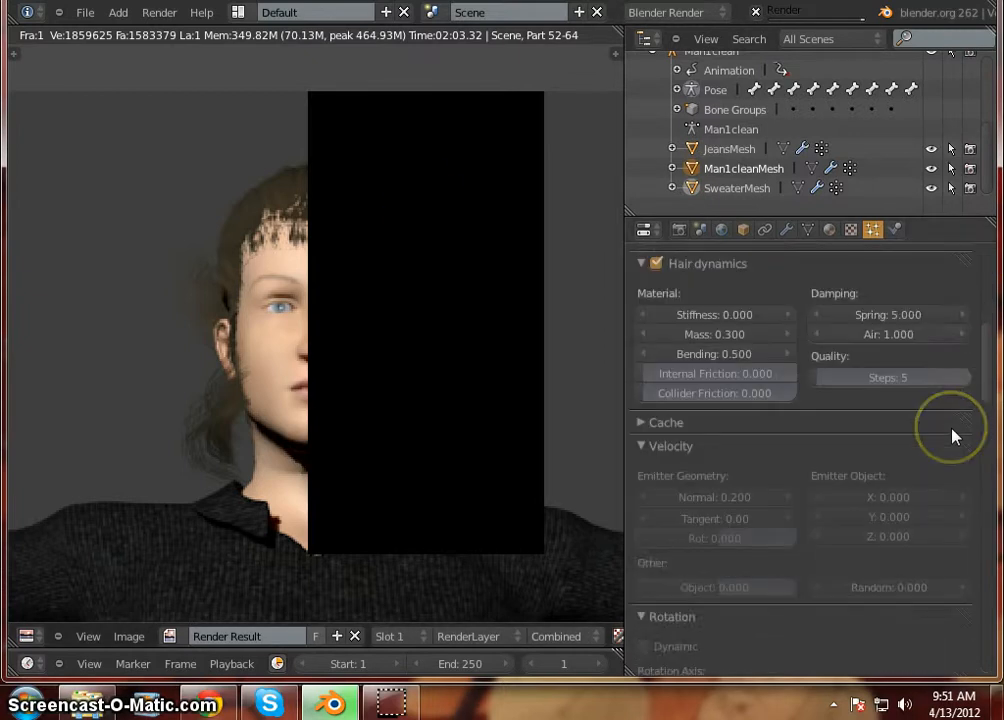
{"action": "scroll", "coordinate": [952, 435], "scroll_direction": "down", "scroll_amount": 8}
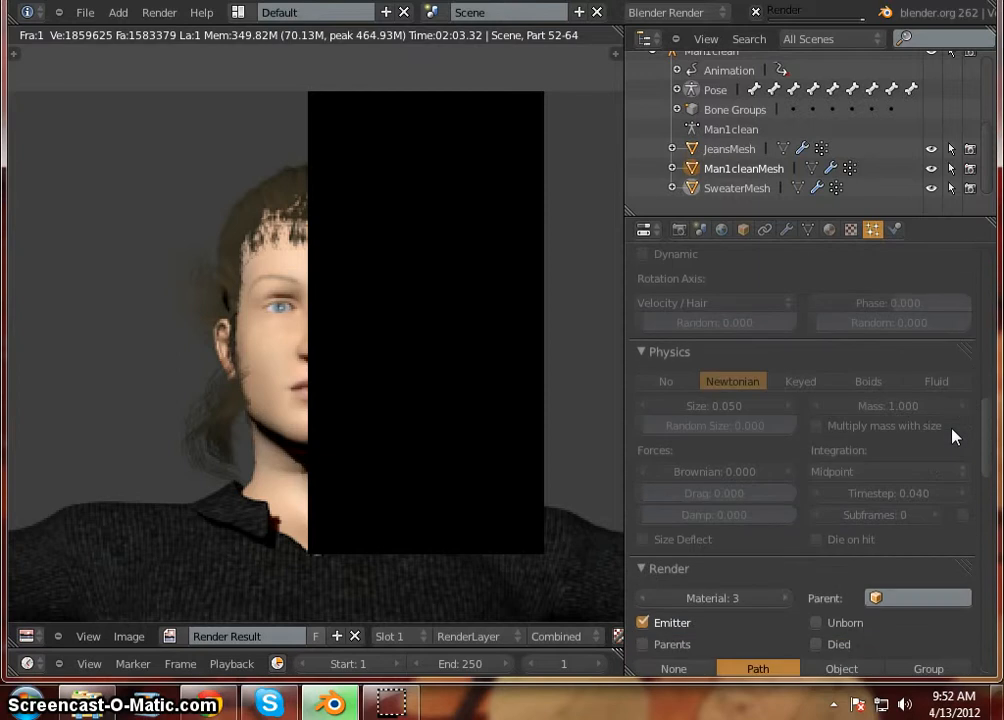
{"action": "scroll", "coordinate": [952, 435], "scroll_direction": "down", "scroll_amount": 7}
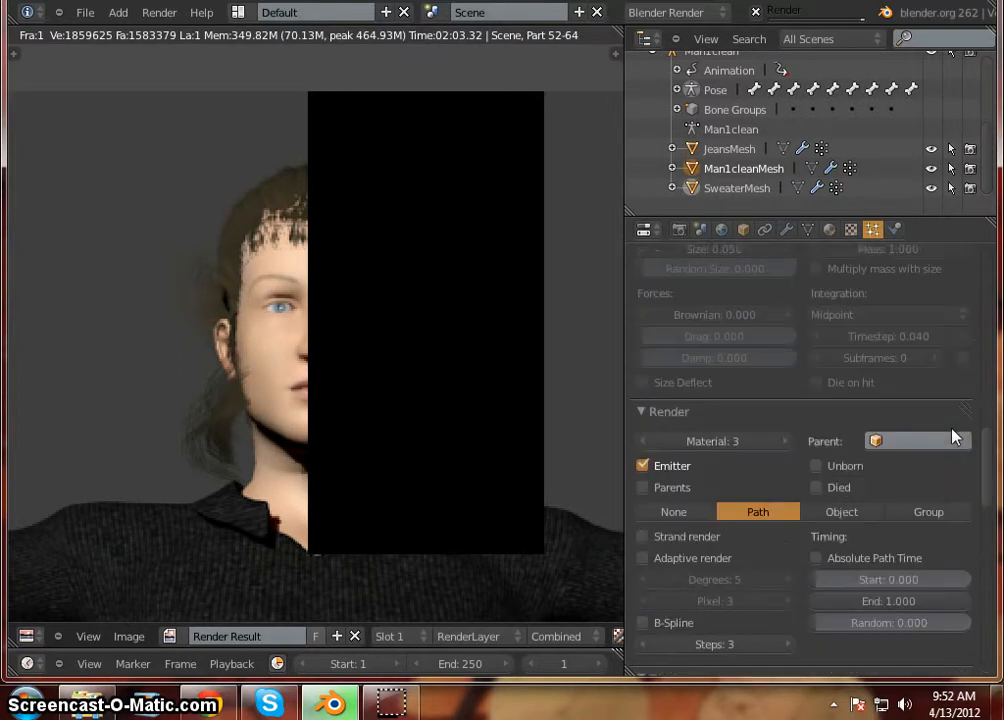
{"action": "scroll", "coordinate": [952, 437], "scroll_direction": "down", "scroll_amount": 8}
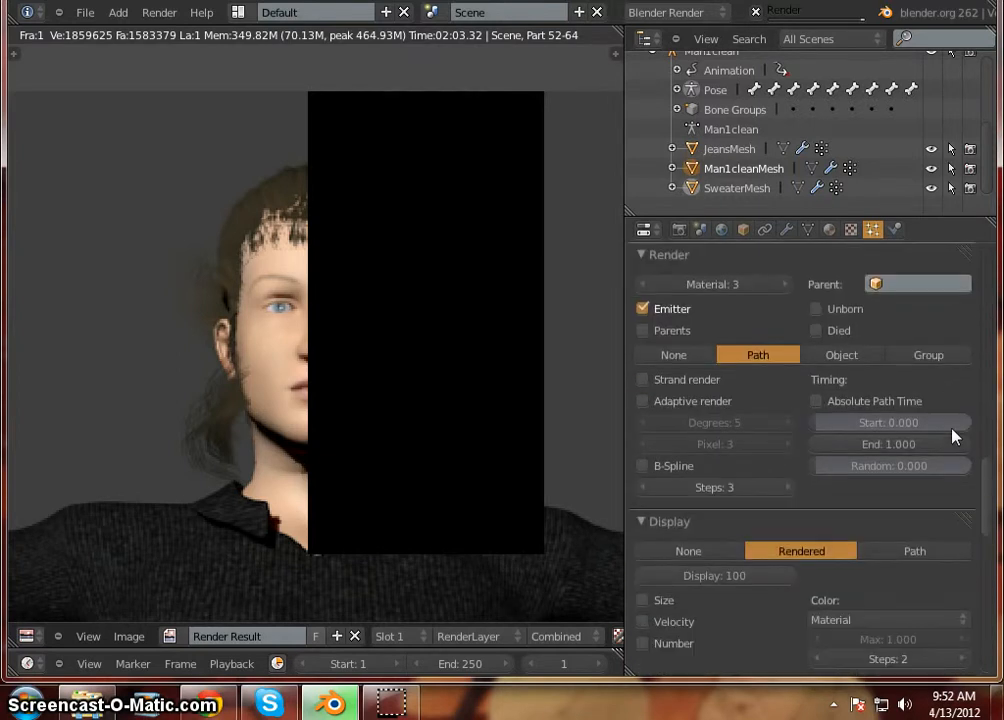
{"action": "scroll", "coordinate": [952, 437], "scroll_direction": "down", "scroll_amount": 9}
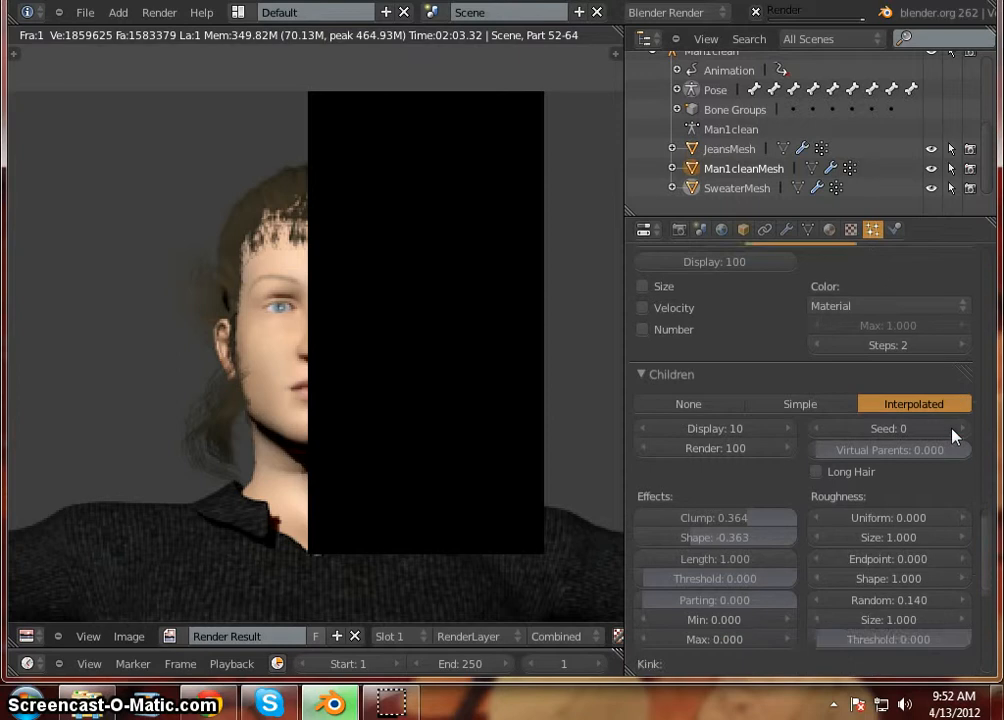
{"action": "scroll", "coordinate": [952, 437], "scroll_direction": "down", "scroll_amount": 2}
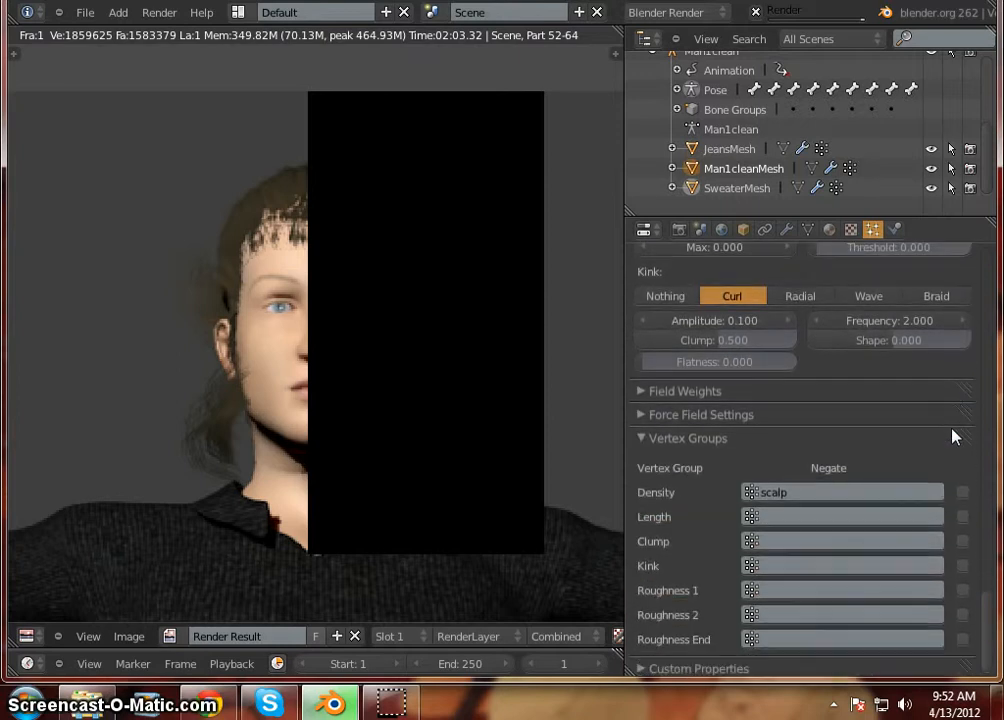
{"action": "scroll", "coordinate": [952, 437], "scroll_direction": "up", "scroll_amount": 9}
{"action": "scroll", "coordinate": [952, 435], "scroll_direction": "up", "scroll_amount": 10}
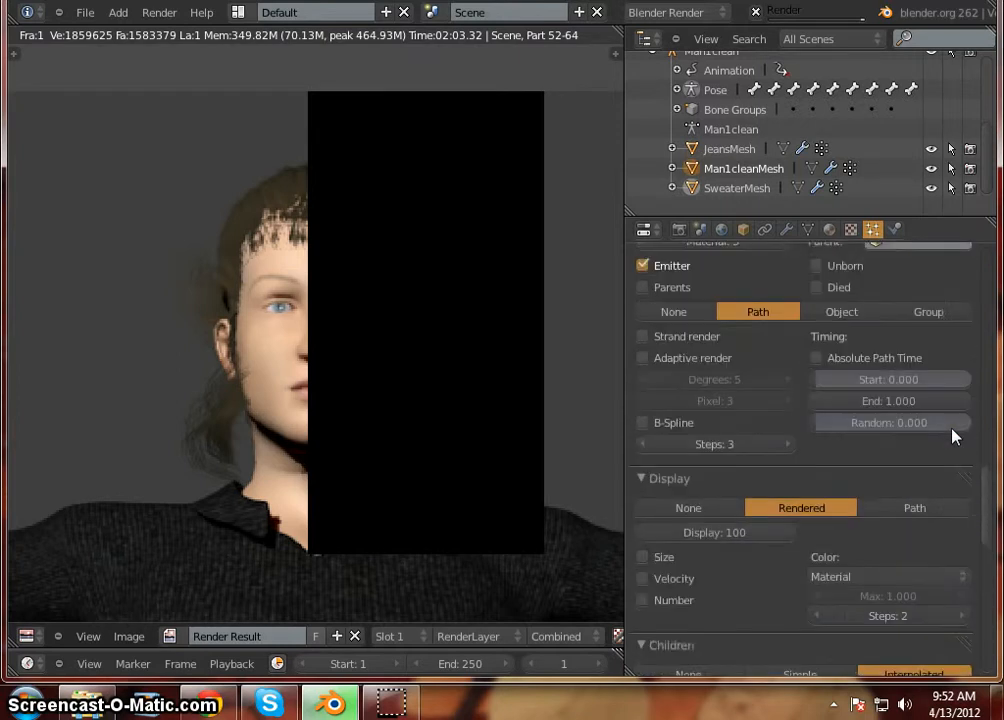
{"action": "scroll", "coordinate": [262, 264], "scroll_direction": "down", "scroll_amount": 4}
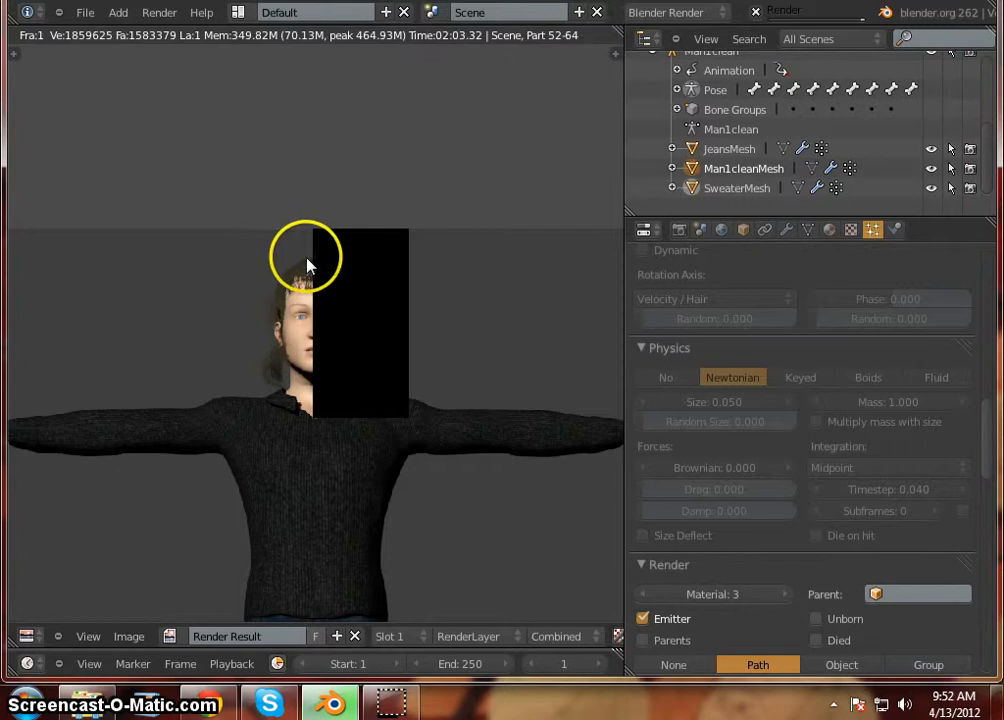
Inspect the character's head and hair in the render while the remaining tiles are calculated.
{"action": "scroll", "coordinate": [307, 262], "scroll_direction": "up", "scroll_amount": 2}
{"action": "scroll", "coordinate": [308, 264], "scroll_direction": "up", "scroll_amount": 2}
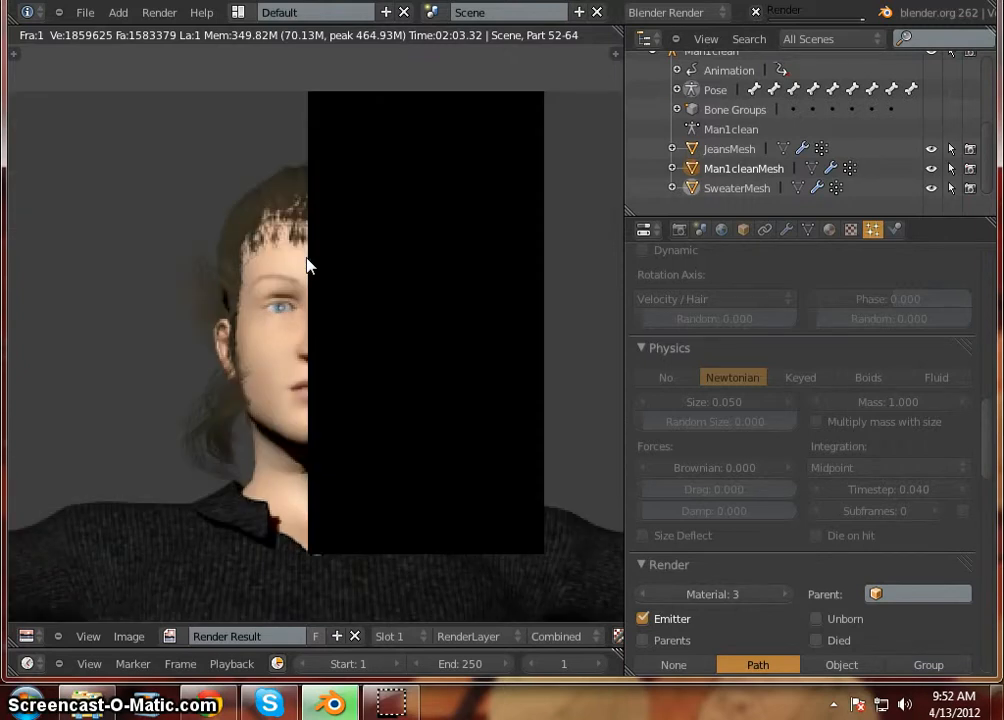
{"action": "scroll", "coordinate": [307, 260], "scroll_direction": "down", "scroll_amount": 1}
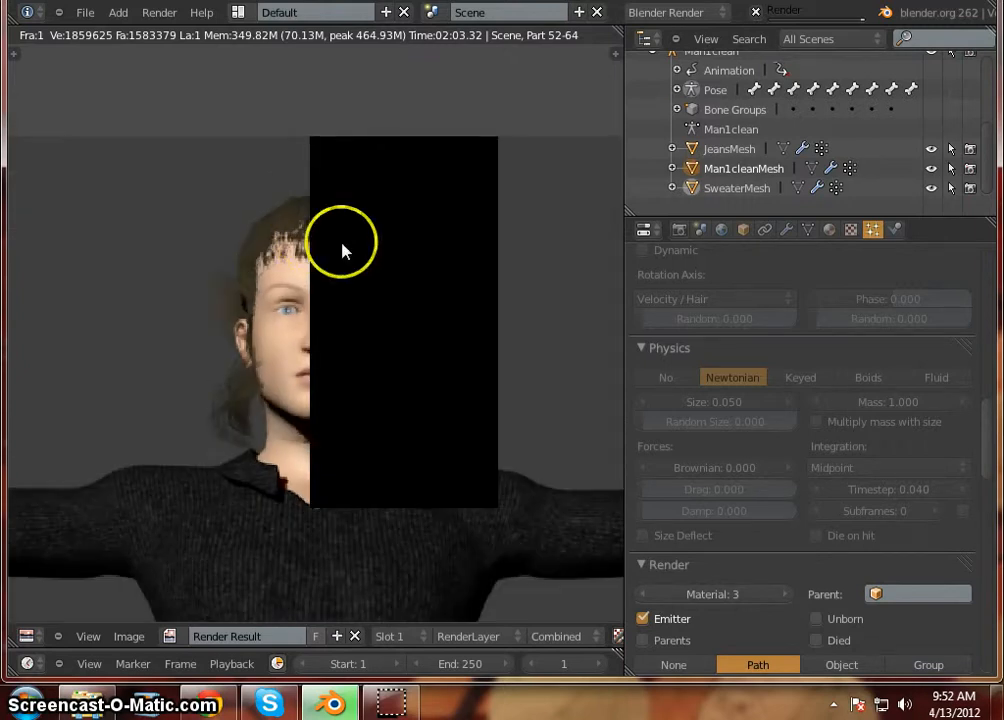
{"action": "scroll", "coordinate": [880, 341], "scroll_direction": "up", "scroll_amount": 12}
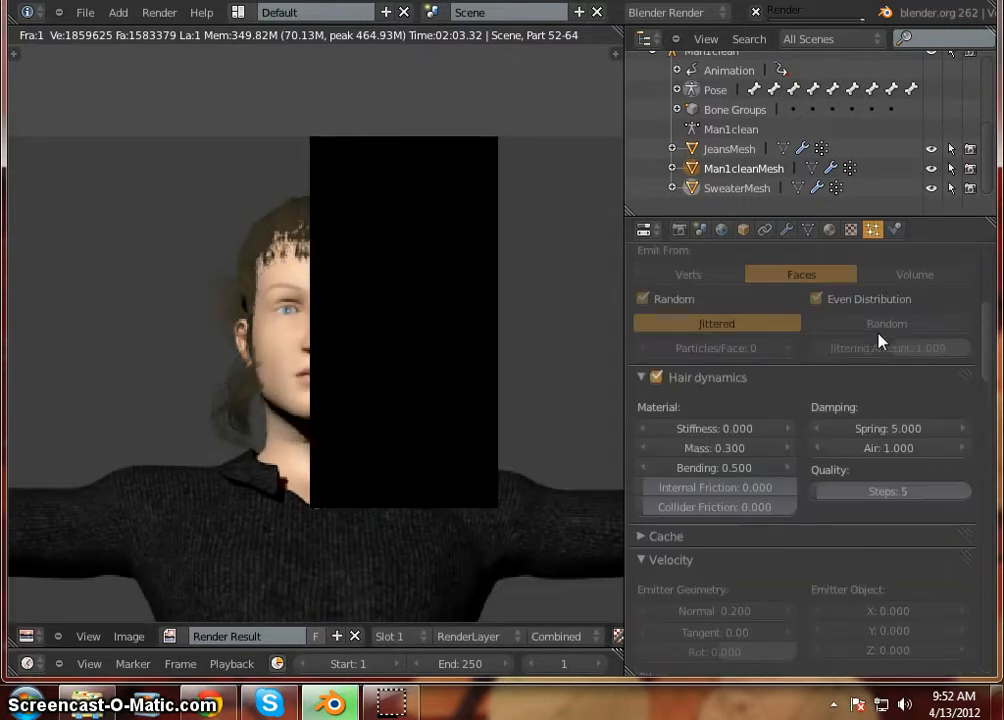
{"action": "scroll", "coordinate": [880, 341], "scroll_direction": "up", "scroll_amount": 5}
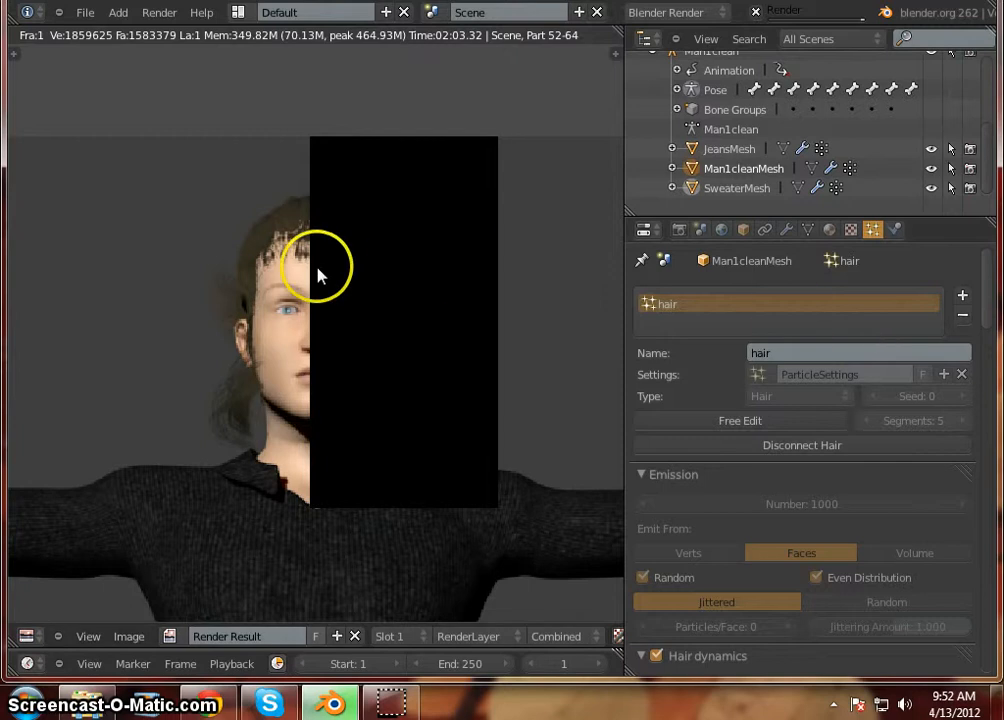
{"action": "scroll", "coordinate": [267, 273], "scroll_direction": "down", "scroll_amount": 2}
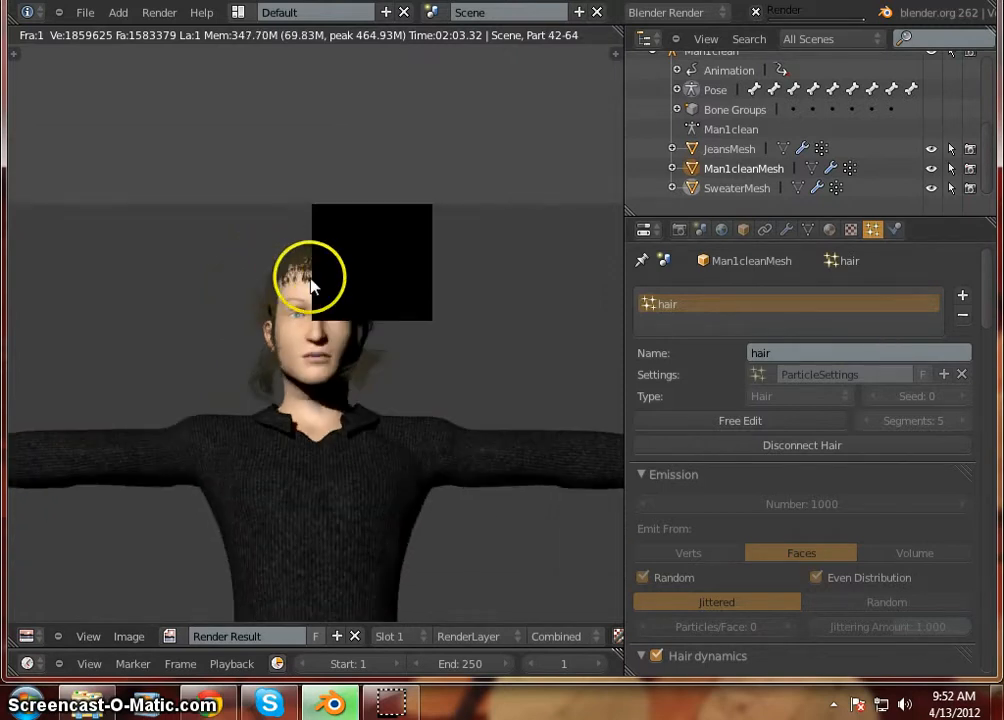
{"action": "scroll", "coordinate": [313, 284], "scroll_direction": "up", "scroll_amount": 2}
{"action": "scroll", "coordinate": [336, 303], "scroll_direction": "up", "scroll_amount": 2}
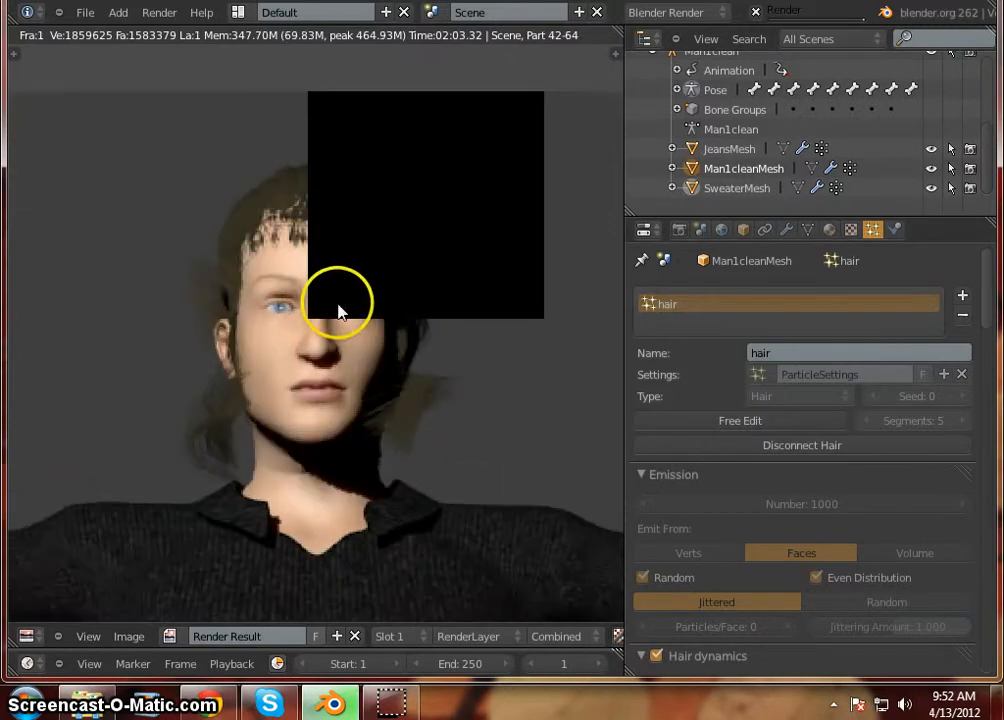
{"action": "scroll", "coordinate": [285, 177], "scroll_direction": "down", "scroll_amount": 2}
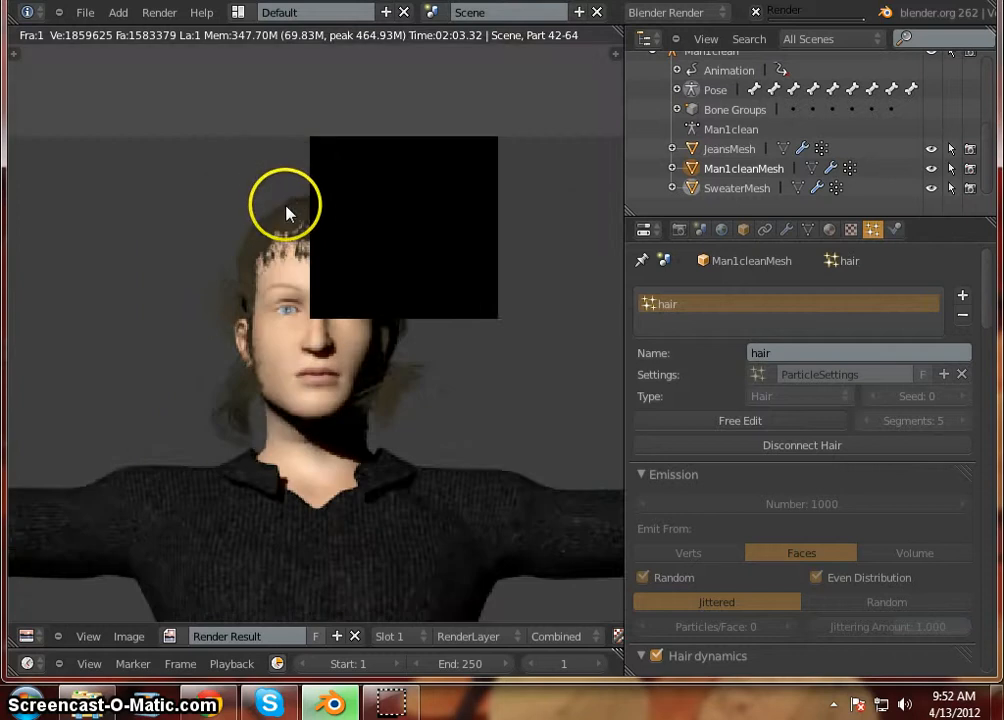
{"action": "scroll", "coordinate": [289, 217], "scroll_direction": "up", "scroll_amount": 2}
{"action": "scroll", "coordinate": [287, 213], "scroll_direction": "down", "scroll_amount": 1}
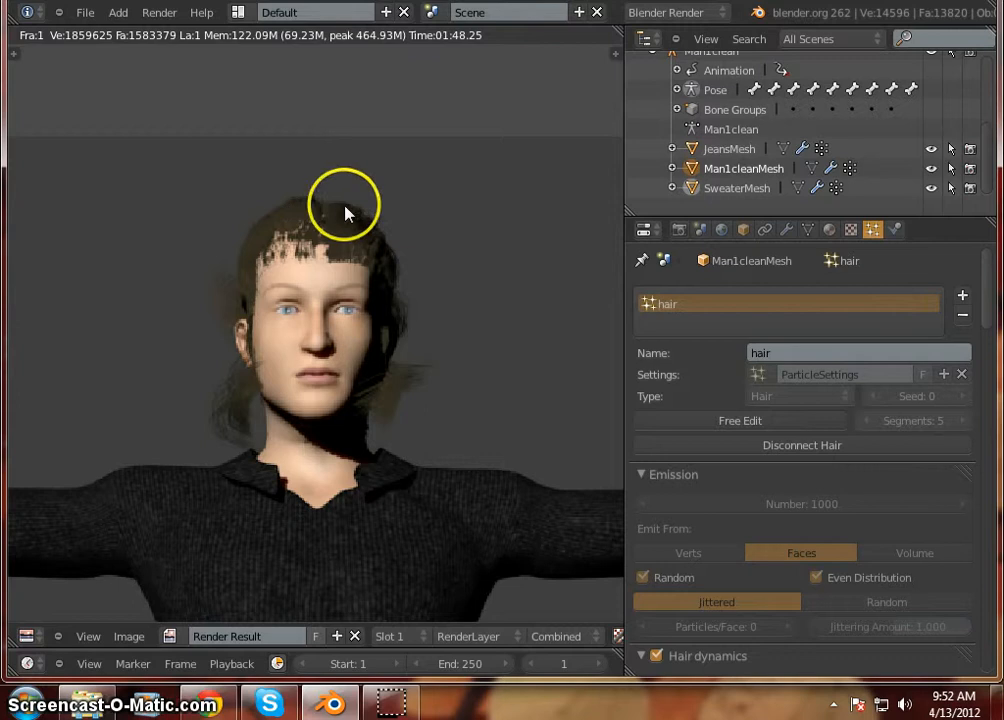
Examine the finished render up close at the crown, hair parting and forehead hairline.
{"action": "scroll", "coordinate": [345, 210], "scroll_direction": "up", "scroll_amount": 2}
{"action": "middle_click_drag", "start_coordinate": [345, 210], "coordinate": [282, 330]}
{"action": "scroll", "coordinate": [280, 320], "scroll_direction": "up", "scroll_amount": 3}
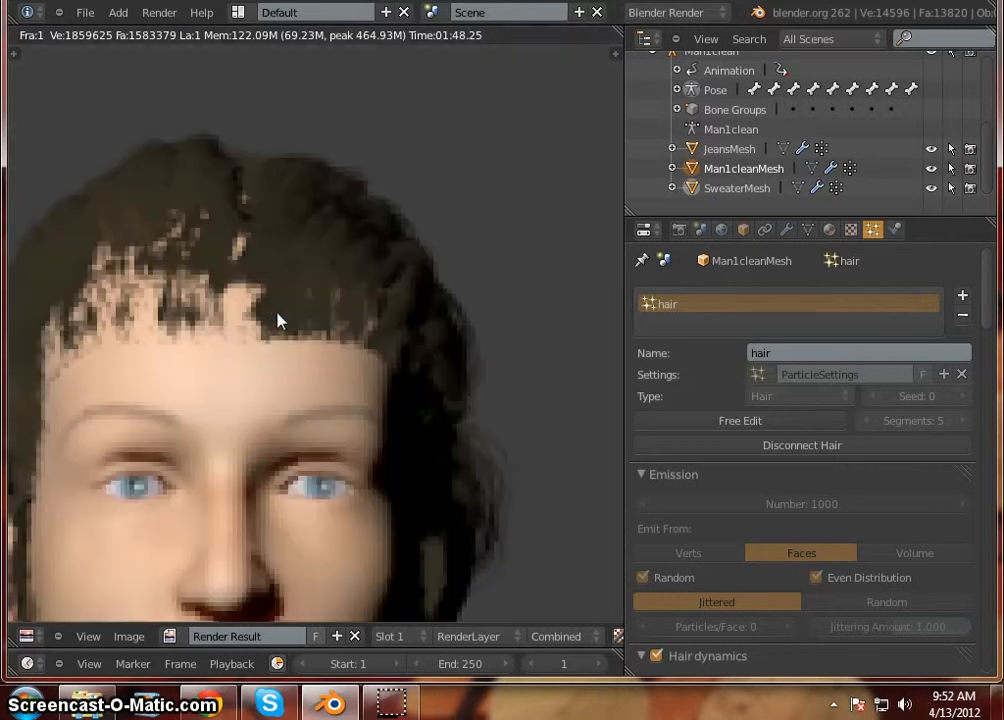
{"action": "scroll", "coordinate": [253, 278], "scroll_direction": "down", "scroll_amount": 3}
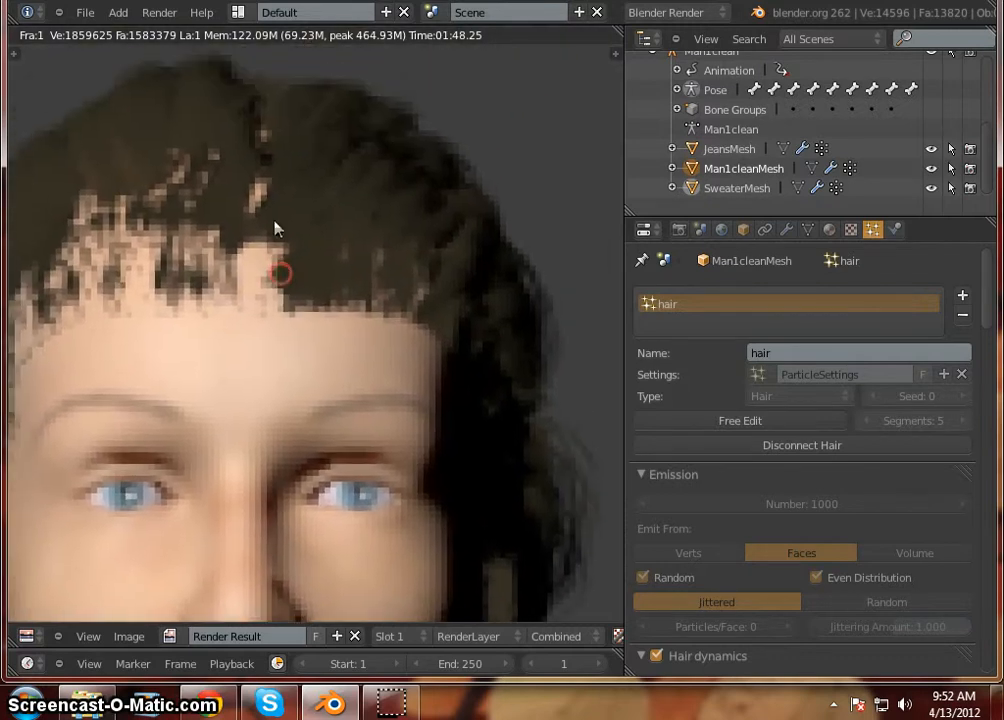
{"action": "scroll", "coordinate": [255, 205], "scroll_direction": "down", "scroll_amount": 1}
{"action": "middle_click_drag", "start_coordinate": [219, 283], "coordinate": [243, 203]}
{"action": "scroll", "coordinate": [272, 205], "scroll_direction": "up", "scroll_amount": 2}
{"action": "middle_click_drag", "start_coordinate": [363, 286], "coordinate": [329, 188]}
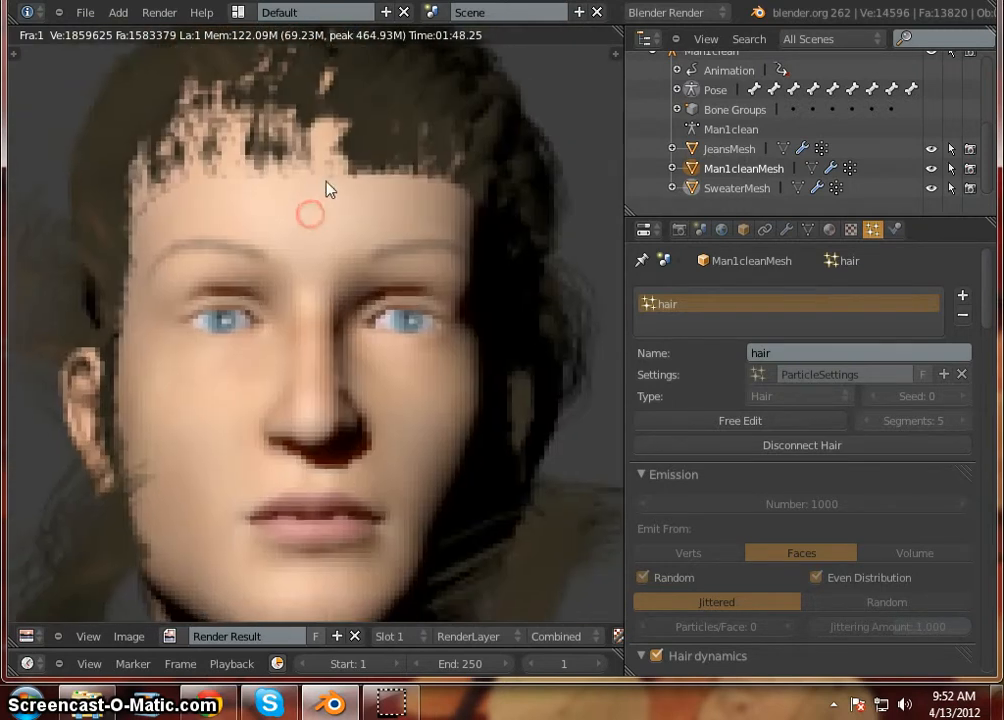
Examine the rendered face and the hair around the ears, cheeks, neck and fringe.
{"action": "scroll", "coordinate": [325, 249], "scroll_direction": "down", "scroll_amount": 4}
{"action": "scroll", "coordinate": [305, 250], "scroll_direction": "up", "scroll_amount": 2}
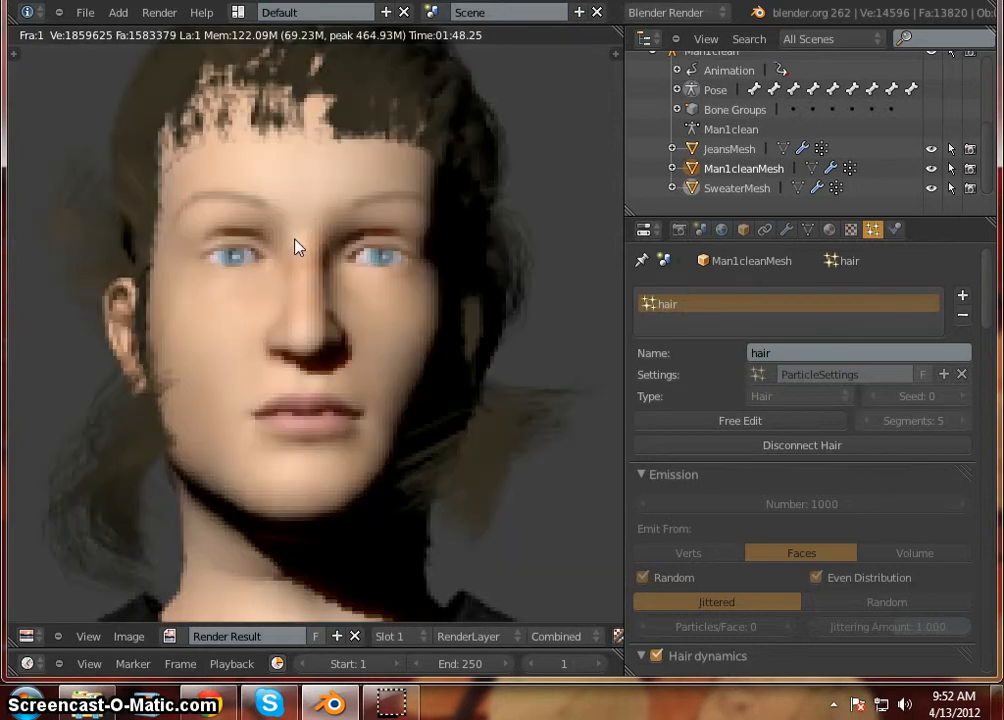
{"action": "mouse_move", "coordinate": [296, 244]}
{"action": "middle_mouse_down"}
{"action": "mouse_move", "coordinate": [231, 278]}
{"action": "mouse_move", "coordinate": [285, 173]}
{"action": "mouse_move", "coordinate": [310, 235]}
{"action": "middle_mouse_up"}
{"action": "scroll", "coordinate": [404, 370], "scroll_direction": "up", "scroll_amount": 1}
{"action": "middle_click_drag", "start_coordinate": [404, 370], "coordinate": [337, 340]}
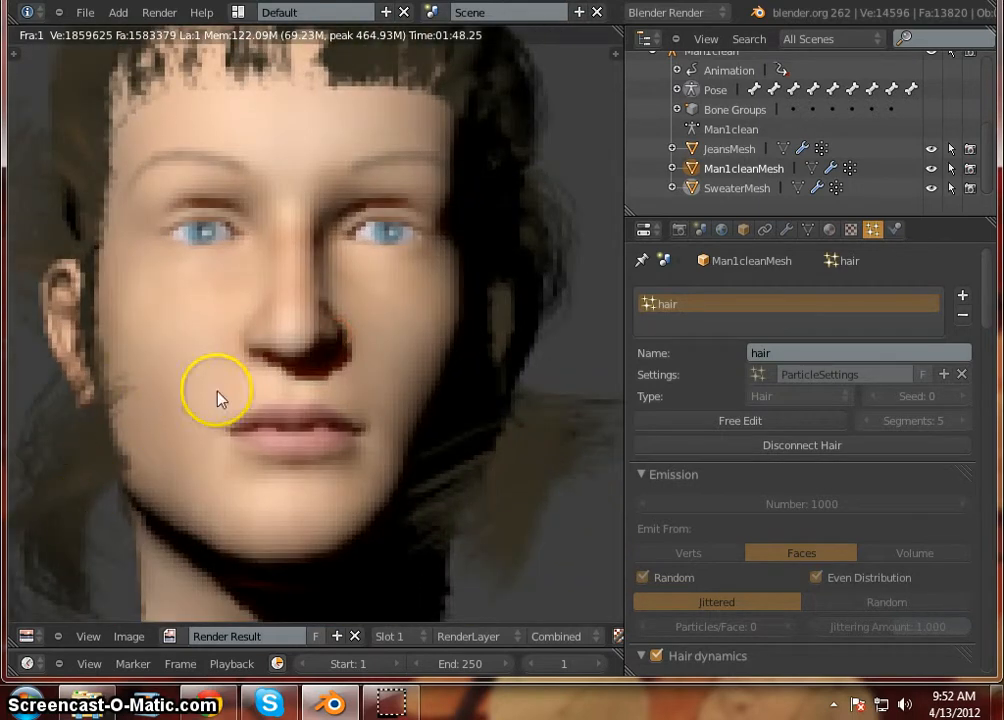
{"action": "middle_click_drag", "start_coordinate": [218, 396], "coordinate": [232, 413]}
{"action": "scroll", "coordinate": [265, 381], "scroll_direction": "down", "scroll_amount": 2}
{"action": "middle_click_drag", "start_coordinate": [338, 269], "coordinate": [346, 326]}
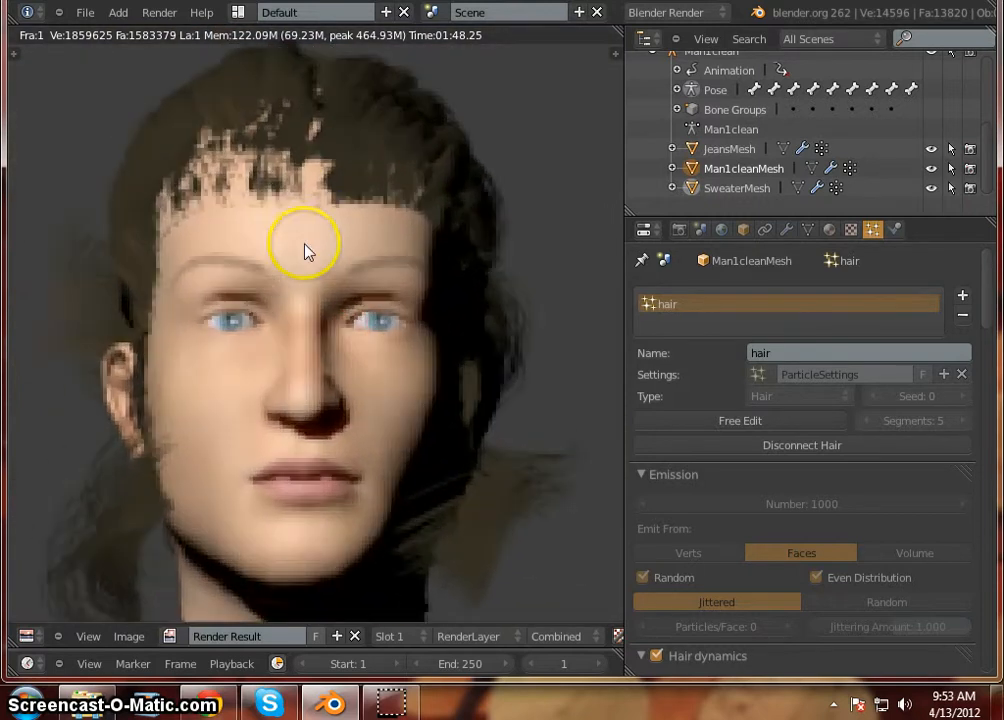
{"action": "middle_click_drag", "start_coordinate": [306, 250], "coordinate": [246, 200]}
{"action": "scroll", "coordinate": [298, 262], "scroll_direction": "down", "scroll_amount": 1}
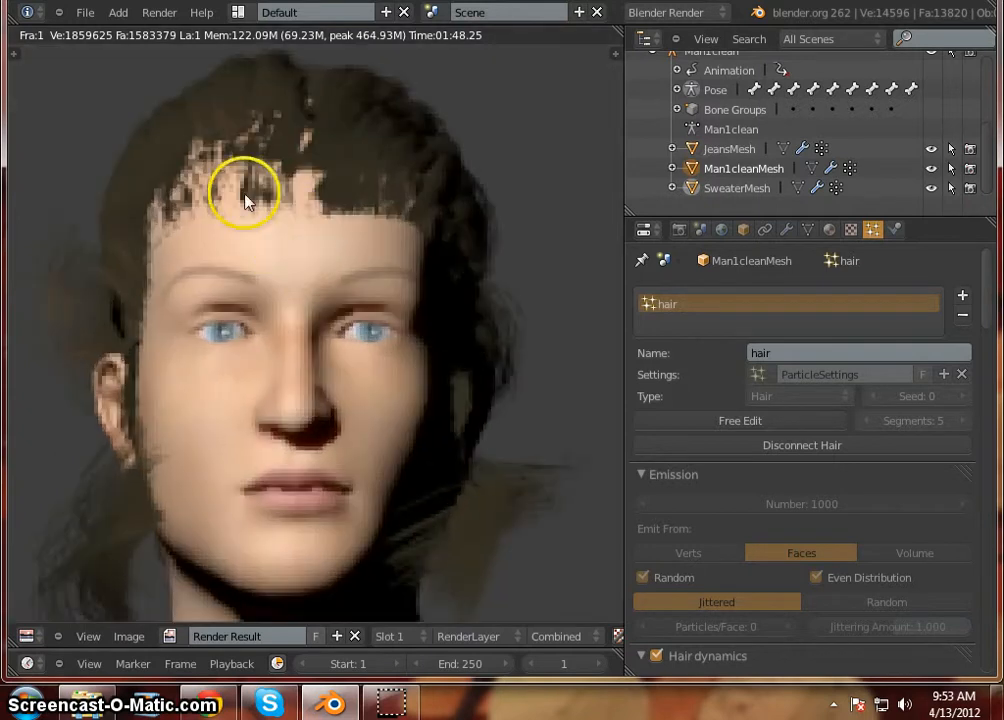
{"action": "middle_click_drag", "start_coordinate": [415, 368], "coordinate": [313, 280], "text": "ctrl"}
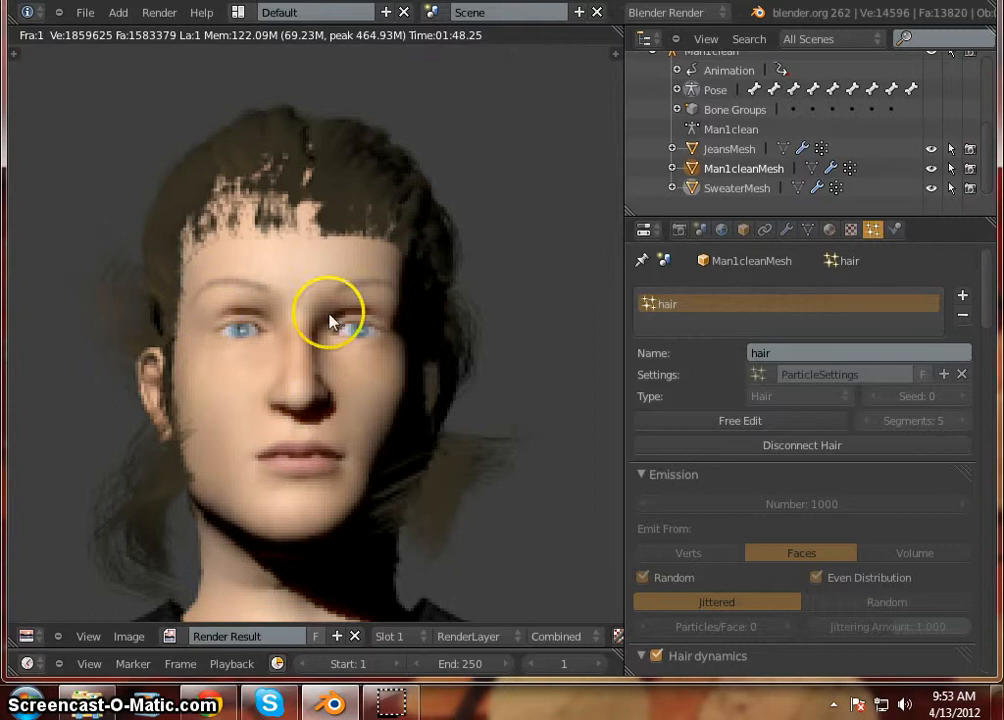
{"action": "scroll", "coordinate": [275, 290], "scroll_direction": "down", "scroll_amount": 1}
{"action": "middle_click_drag", "start_coordinate": [273, 287], "coordinate": [300, 266]}
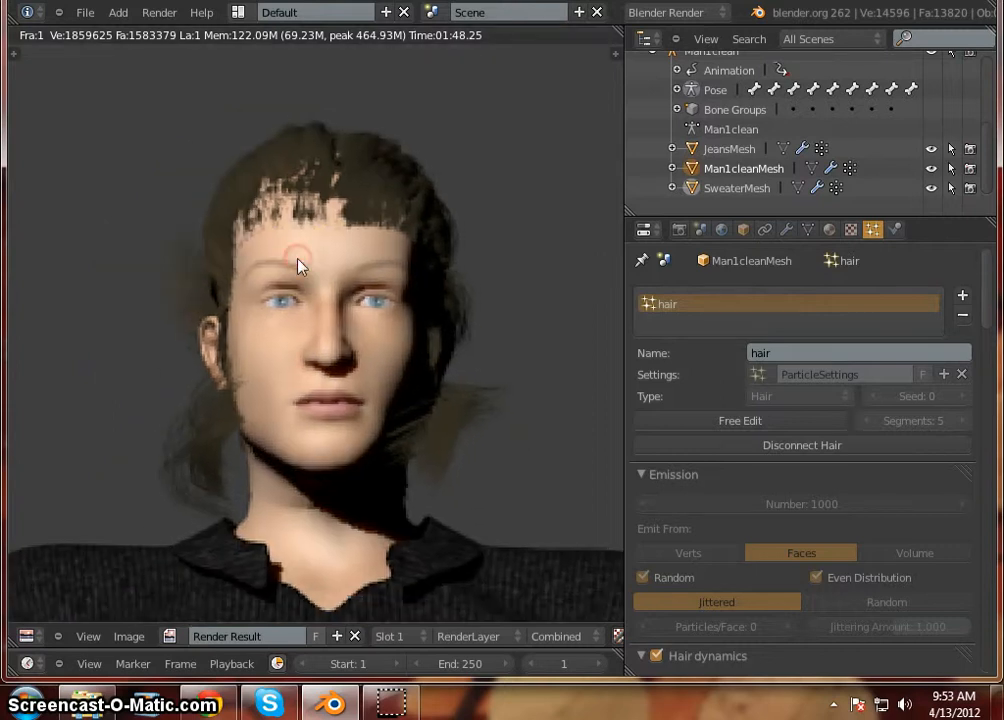
Return the render area to the 3D View and switch Man1cleanMesh to Object Mode.
{"action": "left_click", "coordinate": [40, 636]}
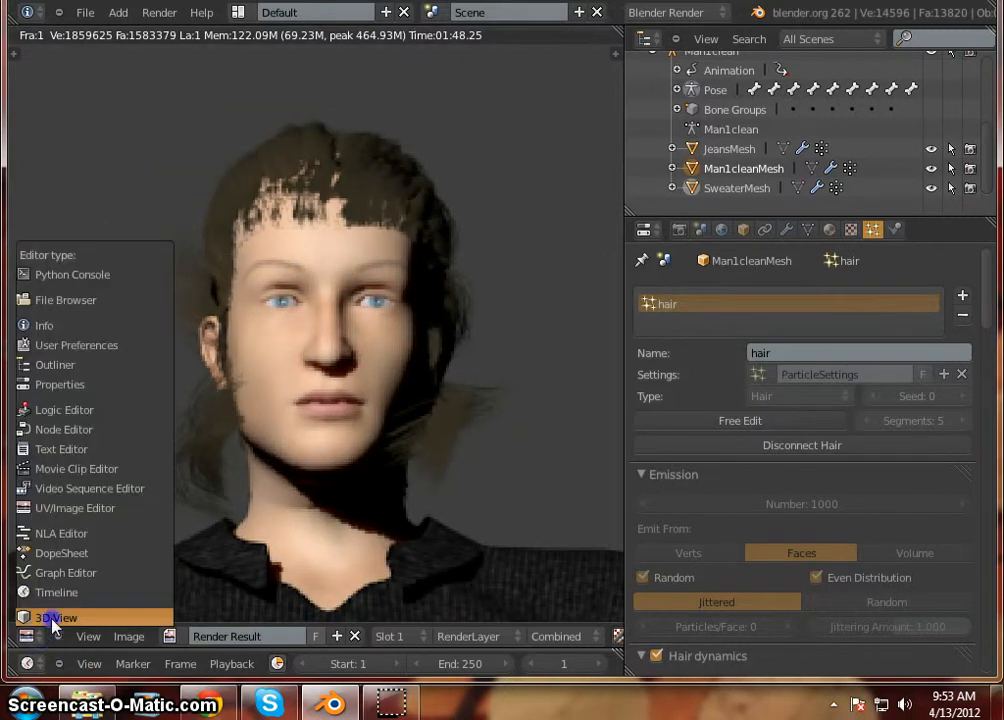
{"action": "left_click", "coordinate": [52, 618]}
{"action": "left_click", "coordinate": [457, 537]}
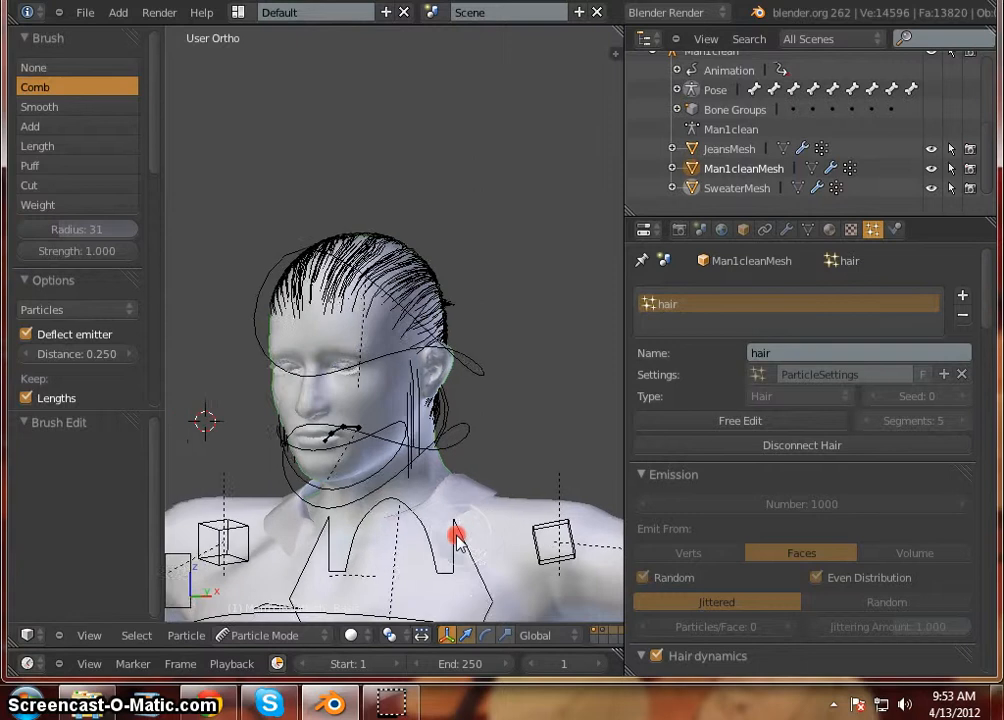
{"action": "mouse_move", "coordinate": [457, 537]}
{"action": "middle_mouse_down"}
{"action": "mouse_move", "coordinate": [298, 563]}
{"action": "mouse_move", "coordinate": [392, 538]}
{"action": "mouse_move", "coordinate": [473, 540]}
{"action": "mouse_move", "coordinate": [465, 538]}
{"action": "middle_mouse_up"}
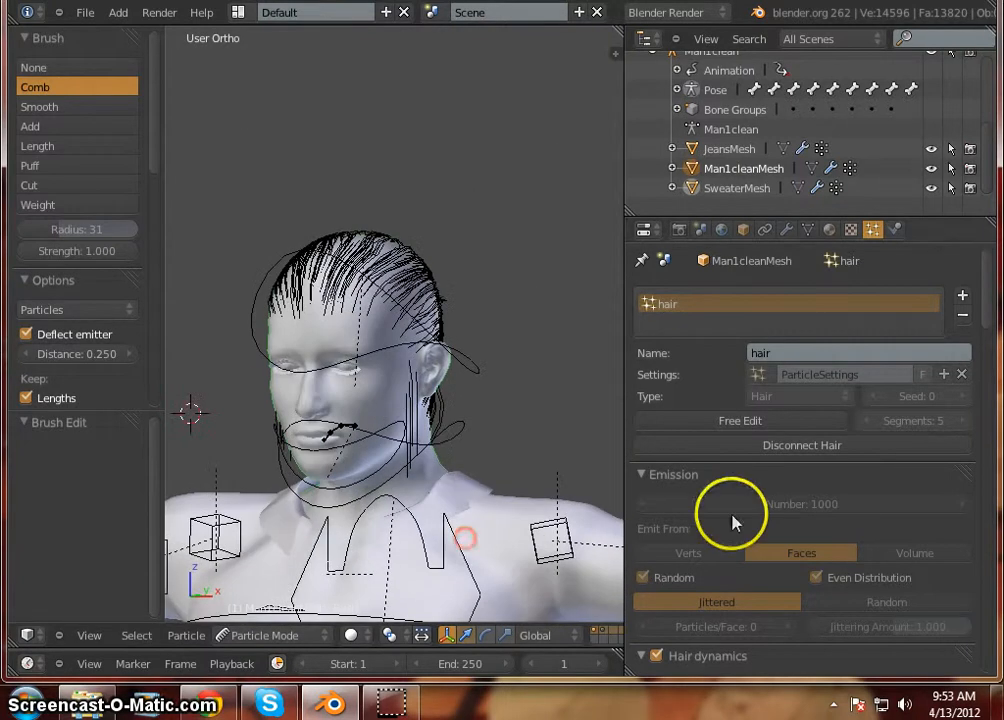
{"action": "scroll", "coordinate": [825, 520], "scroll_direction": "down", "scroll_amount": 6}
{"action": "scroll", "coordinate": [853, 548], "scroll_direction": "up", "scroll_amount": 3}
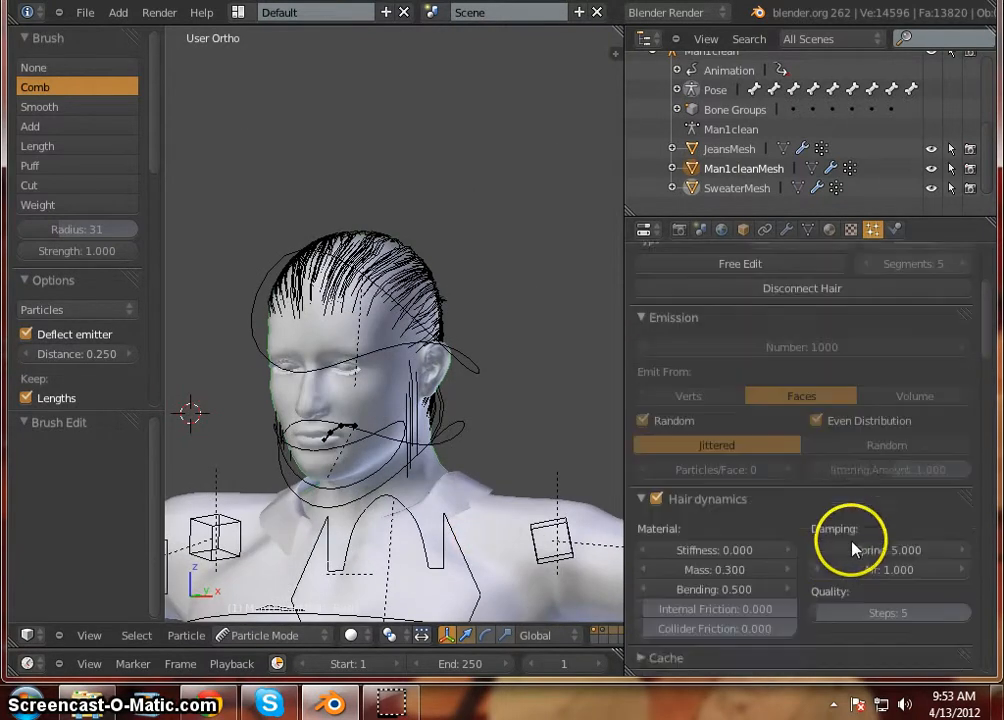
{"action": "scroll", "coordinate": [855, 545], "scroll_direction": "up", "scroll_amount": 2}
{"action": "left_click", "coordinate": [283, 636]}
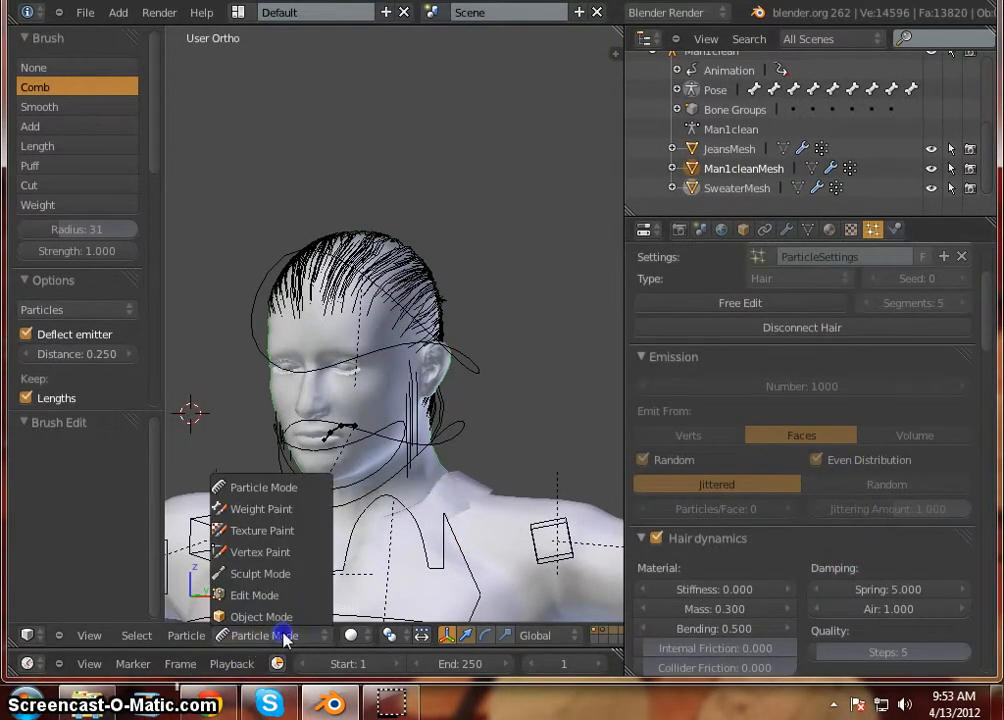
{"action": "left_click", "coordinate": [285, 619]}
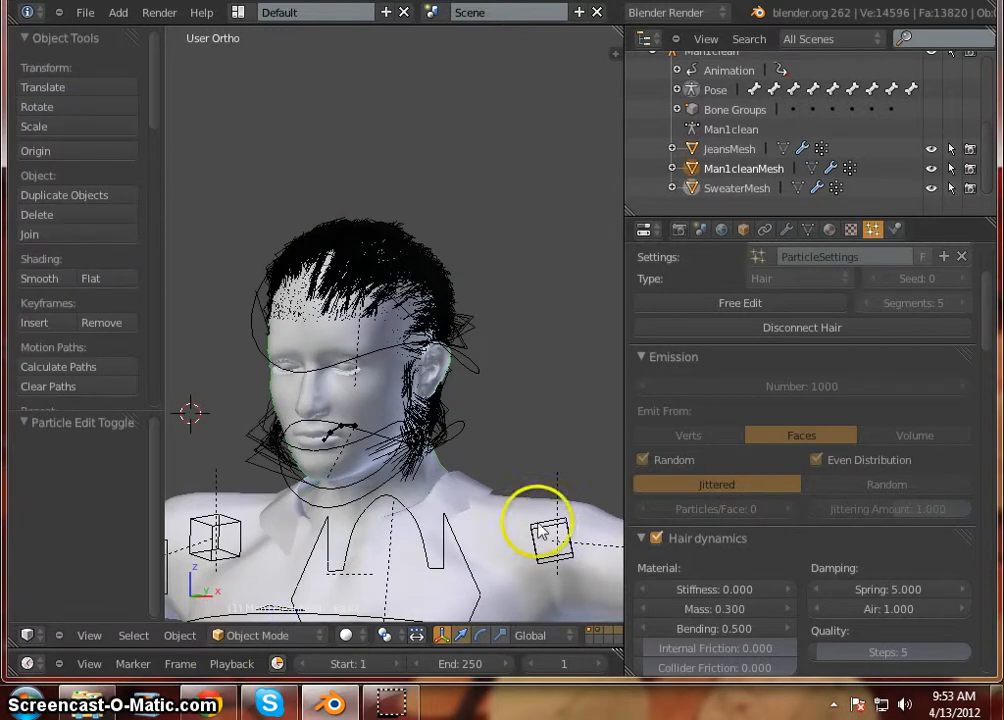
Examine the child hairs over the forehead and scalp of the model from the front, near and far.
{"action": "scroll", "coordinate": [323, 368], "scroll_direction": "down", "scroll_amount": 3}
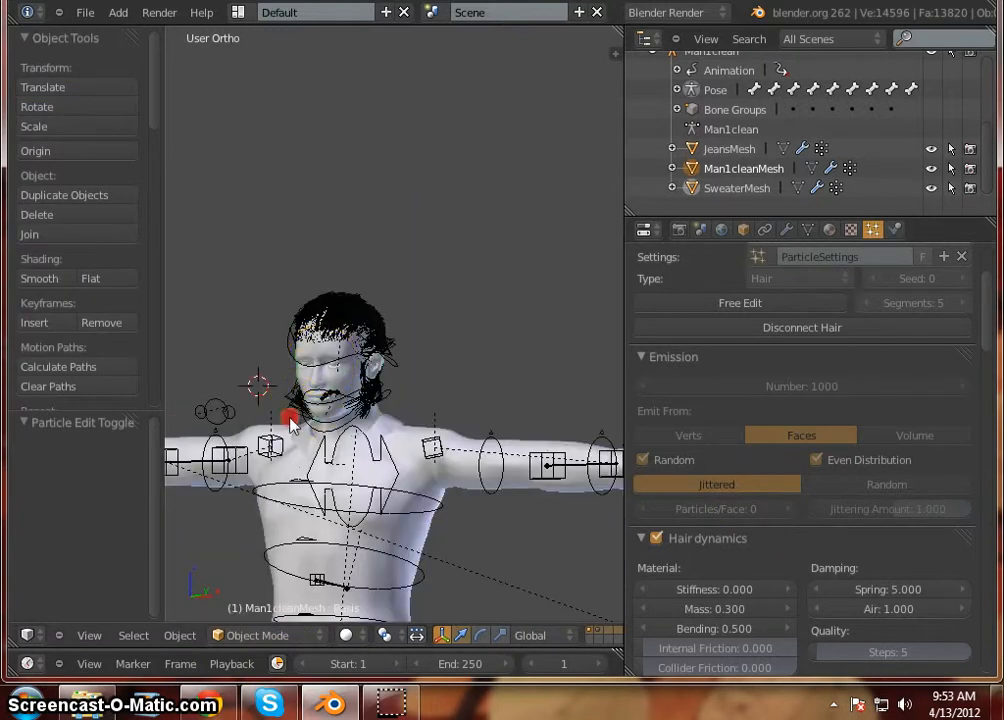
{"action": "middle_click_drag", "start_coordinate": [290, 425], "coordinate": [370, 415]}
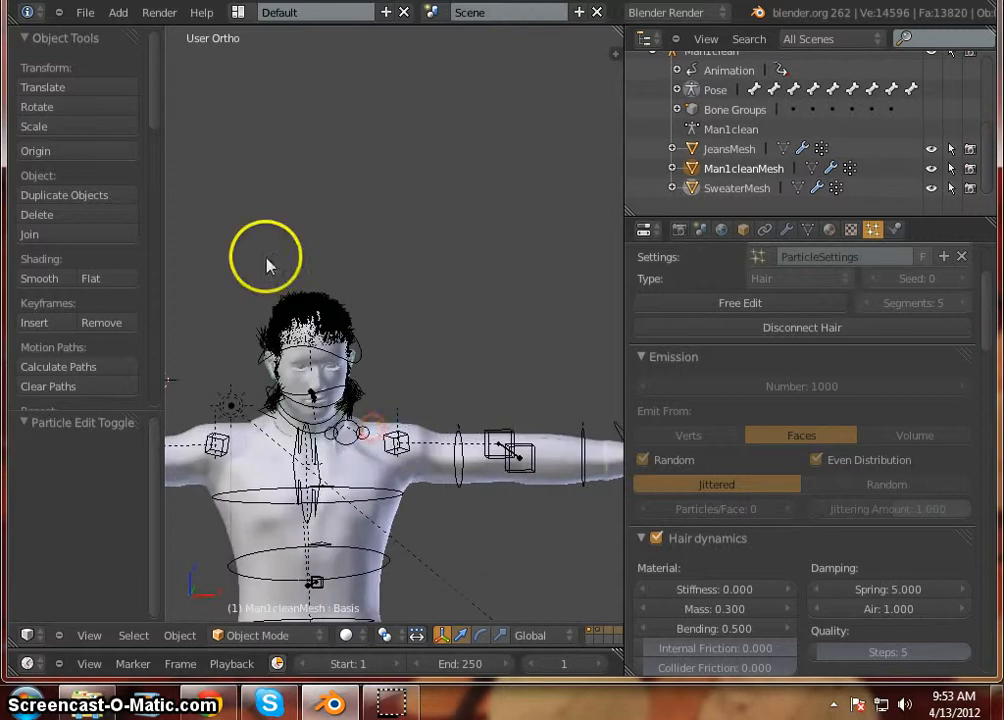
{"action": "scroll", "coordinate": [336, 421], "scroll_direction": "up", "scroll_amount": 7}
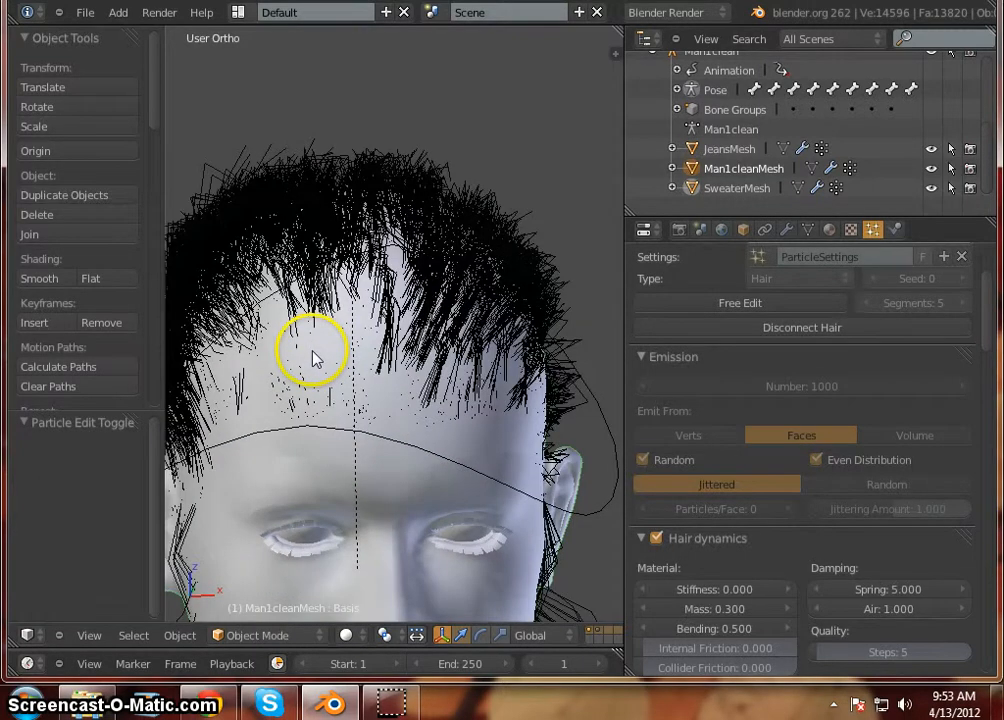
{"action": "scroll", "coordinate": [313, 358], "scroll_direction": "down", "scroll_amount": 2}
{"action": "middle_click_drag", "start_coordinate": [296, 398], "coordinate": [401, 398]}
{"action": "scroll", "coordinate": [285, 400], "scroll_direction": "up", "scroll_amount": 3}
{"action": "scroll", "coordinate": [385, 403], "scroll_direction": "down", "scroll_amount": 4}
{"action": "scroll", "coordinate": [385, 395], "scroll_direction": "down", "scroll_amount": 3}
{"action": "scroll", "coordinate": [402, 399], "scroll_direction": "down", "scroll_amount": 3}
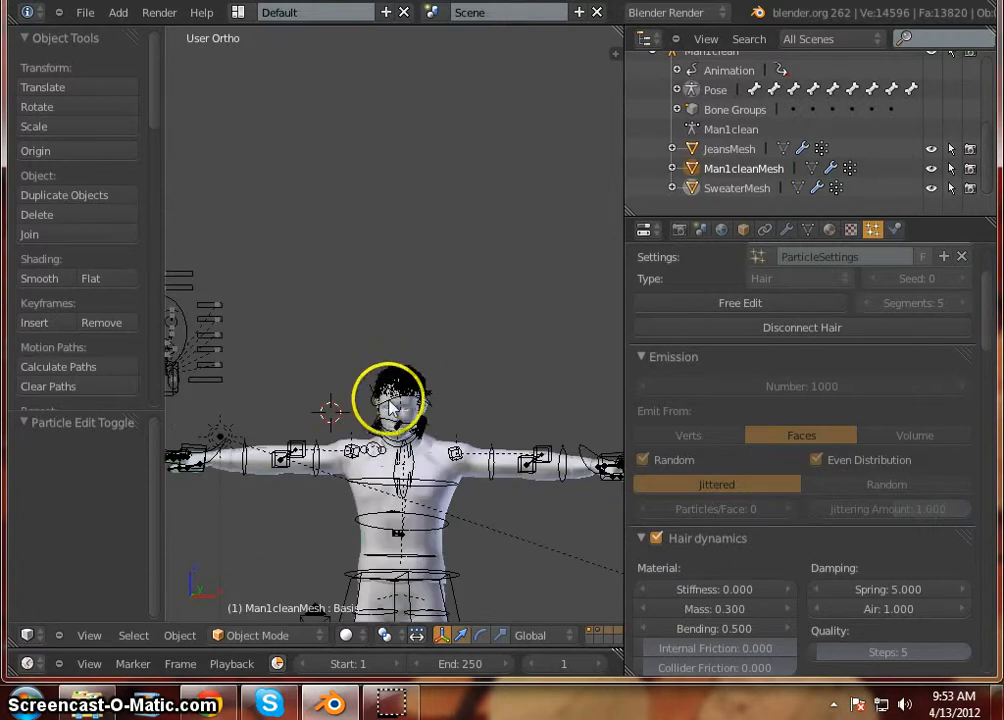
Examine the forehead hairline and scalp strands up close, then the whole head from the front.
{"action": "scroll", "coordinate": [395, 400], "scroll_direction": "up", "scroll_amount": 5}
{"action": "middle_click_drag", "start_coordinate": [370, 415], "coordinate": [400, 390]}
{"action": "scroll", "coordinate": [392, 386], "scroll_direction": "up", "scroll_amount": 4}
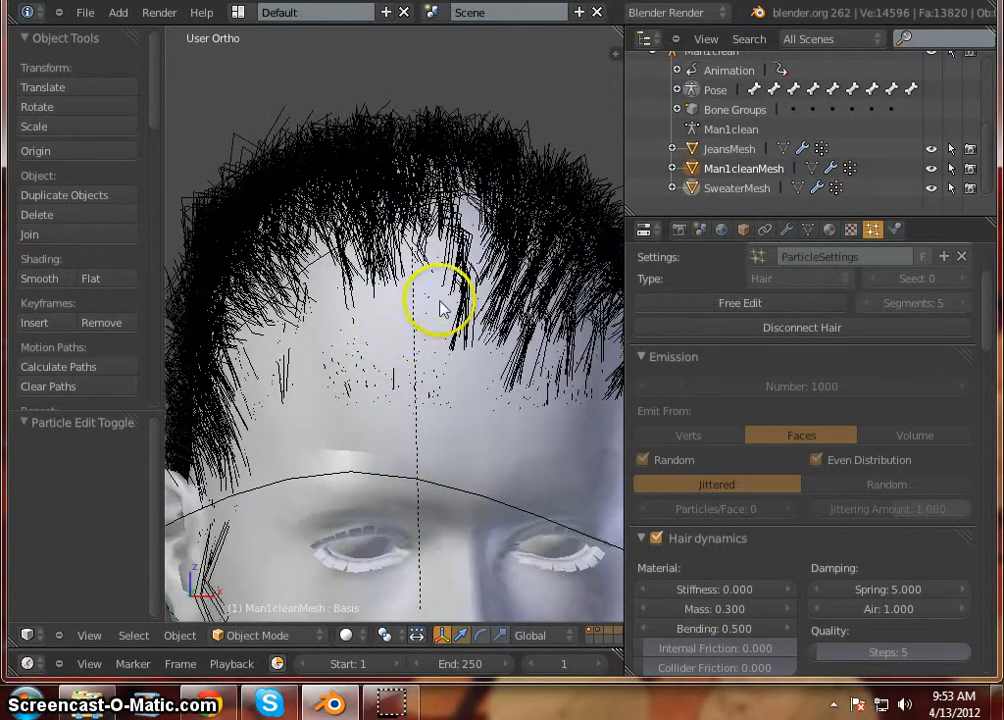
{"action": "scroll", "coordinate": [356, 342], "scroll_direction": "down", "scroll_amount": 3}
{"action": "mouse_move", "coordinate": [389, 378]}
{"action": "middle_mouse_down"}
{"action": "mouse_move", "coordinate": [365, 368]}
{"action": "mouse_move", "coordinate": [378, 418]}
{"action": "mouse_move", "coordinate": [361, 417]}
{"action": "mouse_move", "coordinate": [380, 388]}
{"action": "middle_mouse_up"}
{"action": "scroll", "coordinate": [338, 375], "scroll_direction": "down", "scroll_amount": 2}
{"action": "mouse_move", "coordinate": [443, 408]}
{"action": "middle_mouse_down"}
{"action": "mouse_move", "coordinate": [403, 403]}
{"action": "mouse_move", "coordinate": [395, 420]}
{"action": "middle_mouse_up"}
Switch Man1cleanMesh to Particle Mode and choose the Puff brush with a radius of 39.
{"action": "left_click", "coordinate": [285, 637]}
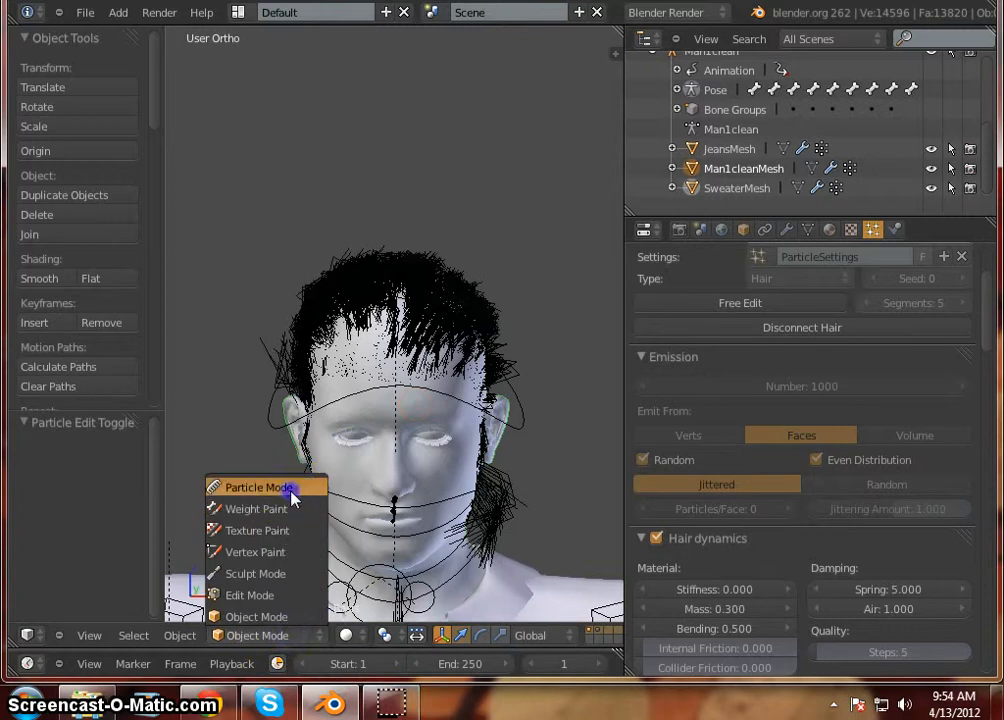
{"action": "left_click", "coordinate": [287, 489]}
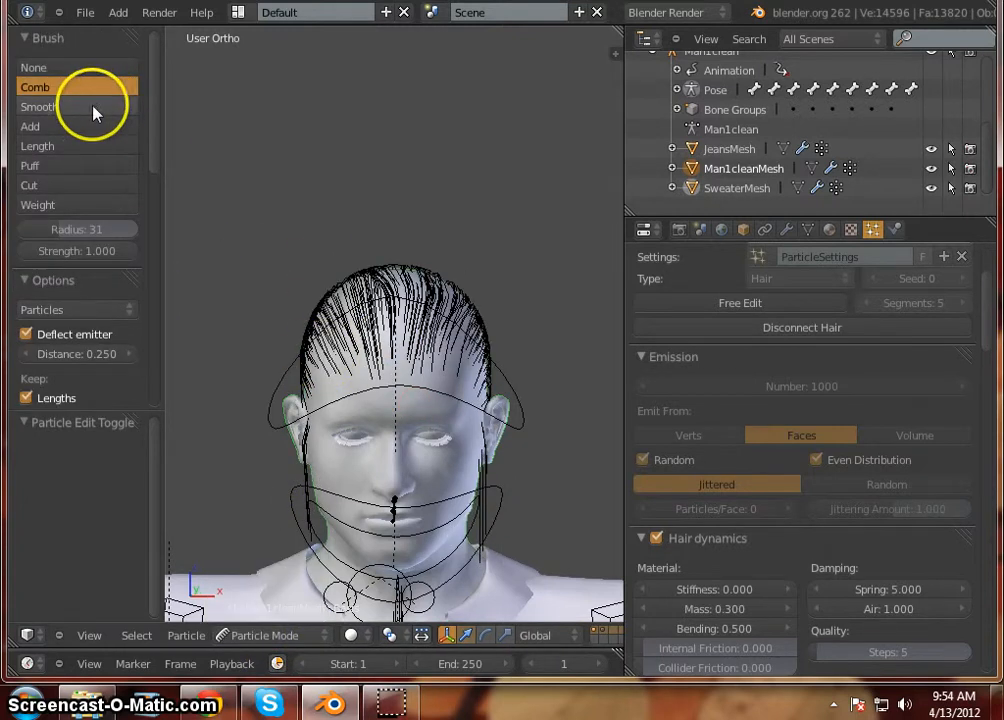
{"action": "left_click", "coordinate": [80, 166]}
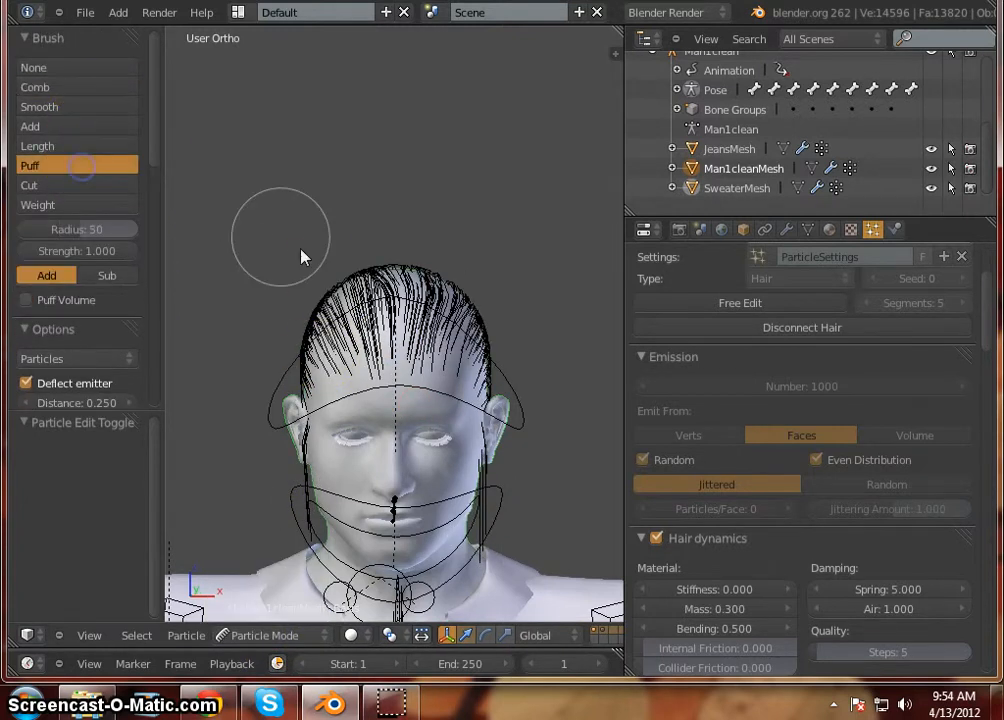
{"action": "left_click_drag", "start_coordinate": [78, 229], "coordinate": [60, 229]}
Puff up the hairs along the forehead hairline and front of the scalp from the front view.
{"action": "left_click", "coordinate": [364, 368]}
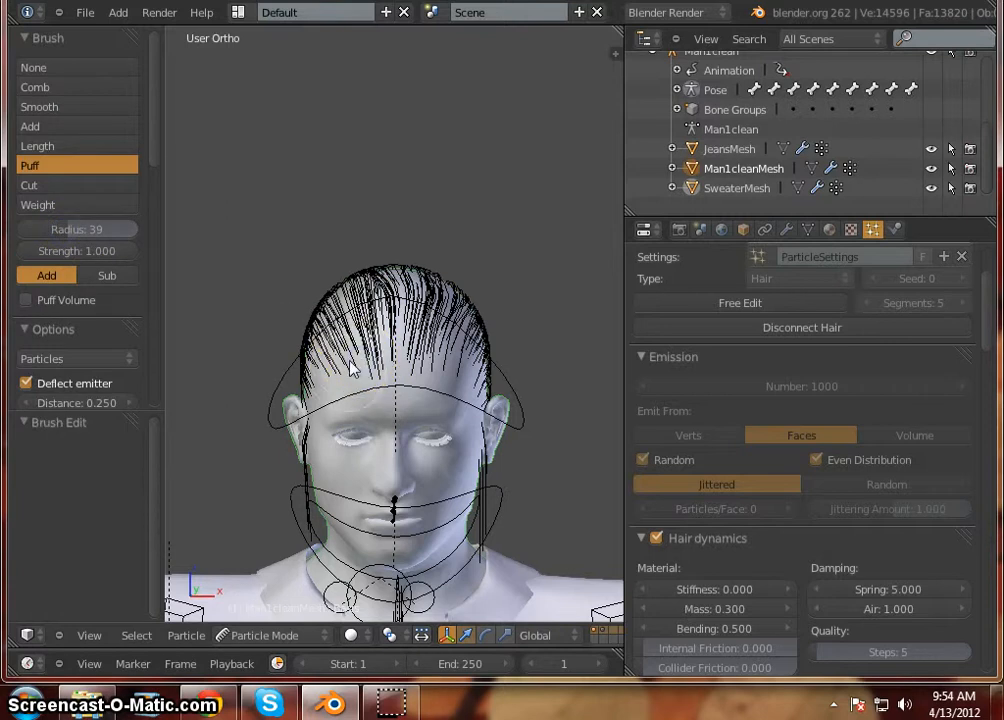
{"action": "left_click", "coordinate": [346, 370]}
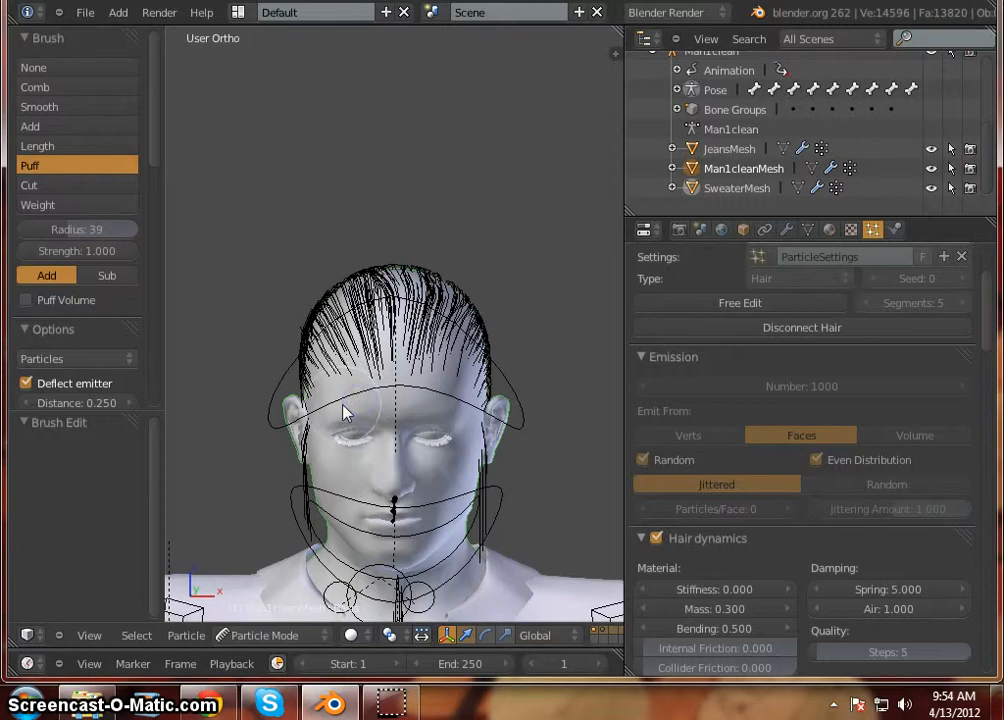
{"action": "mouse_move", "coordinate": [393, 368]}
{"action": "left_mouse_down"}
{"action": "mouse_move", "coordinate": [422, 338]}
{"action": "mouse_move", "coordinate": [432, 343]}
{"action": "left_mouse_up"}
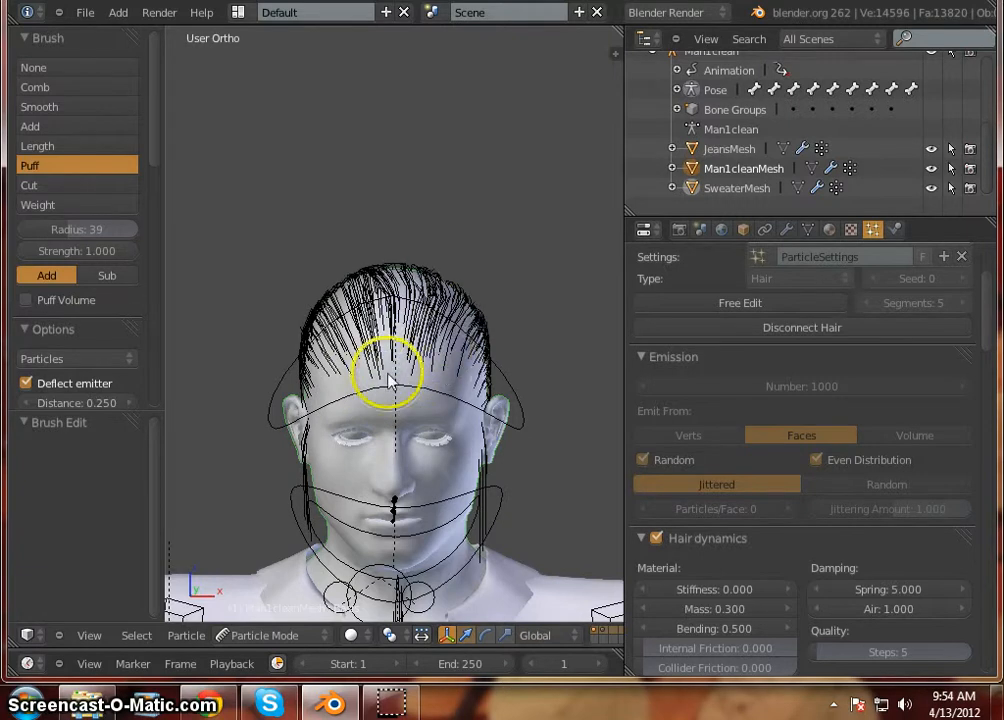
{"action": "left_click", "coordinate": [346, 386]}
{"action": "left_click_drag", "start_coordinate": [358, 388], "coordinate": [368, 361]}
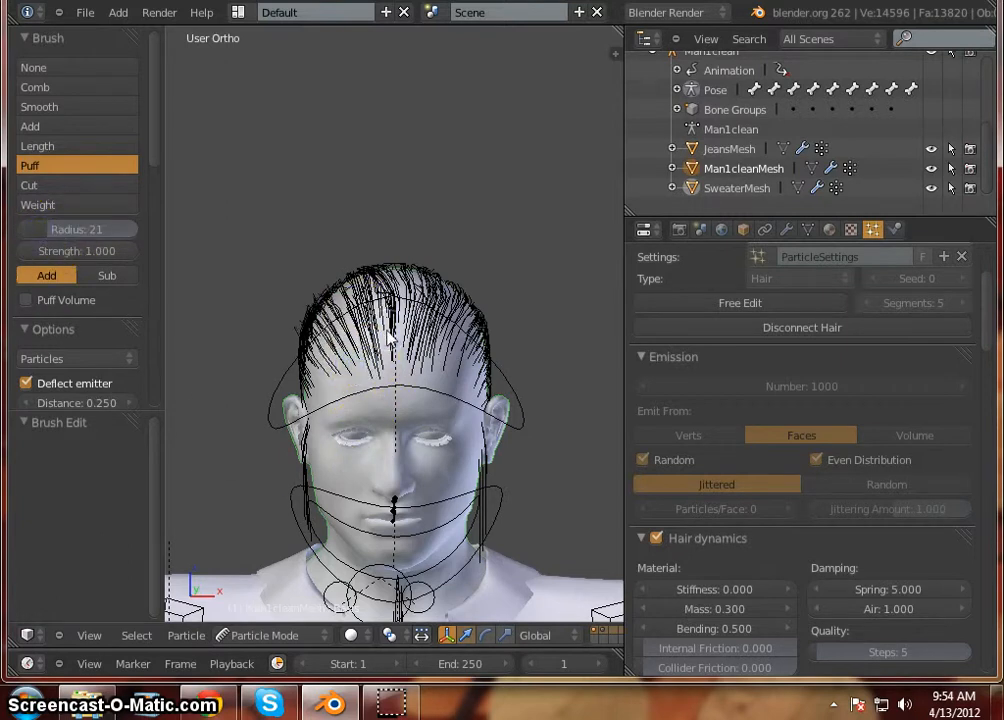
Puff up the hairs on the right side of the head and above the forehead with a brush radius of 21.
{"action": "mouse_move", "coordinate": [369, 478]}
{"action": "middle_mouse_down"}
{"action": "mouse_move", "coordinate": [361, 448]}
{"action": "mouse_move", "coordinate": [515, 441]}
{"action": "mouse_move", "coordinate": [571, 456]}
{"action": "middle_mouse_up"}
{"action": "left_click_drag", "start_coordinate": [290, 359], "coordinate": [230, 347]}
{"action": "mouse_move", "coordinate": [372, 381]}
{"action": "left_mouse_down"}
{"action": "mouse_move", "coordinate": [336, 359]}
{"action": "mouse_move", "coordinate": [345, 318]}
{"action": "mouse_move", "coordinate": [322, 301]}
{"action": "left_mouse_up"}
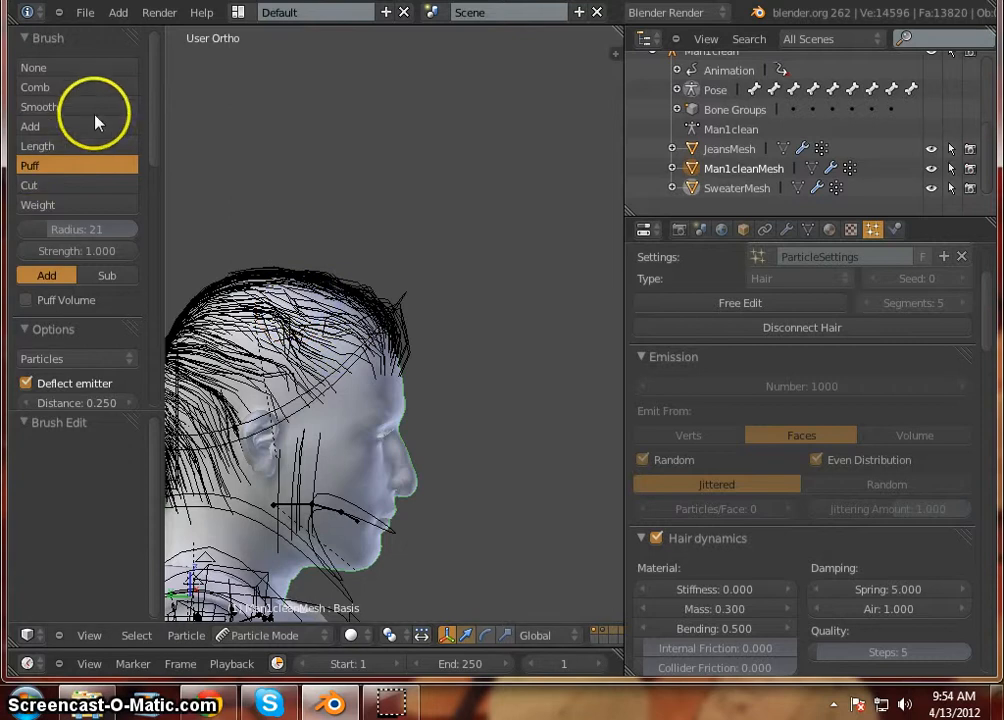
Comb the puffed hairs on the right side and top of the head back from the forehead with the radius 31 brush.
{"action": "left_click", "coordinate": [80, 88]}
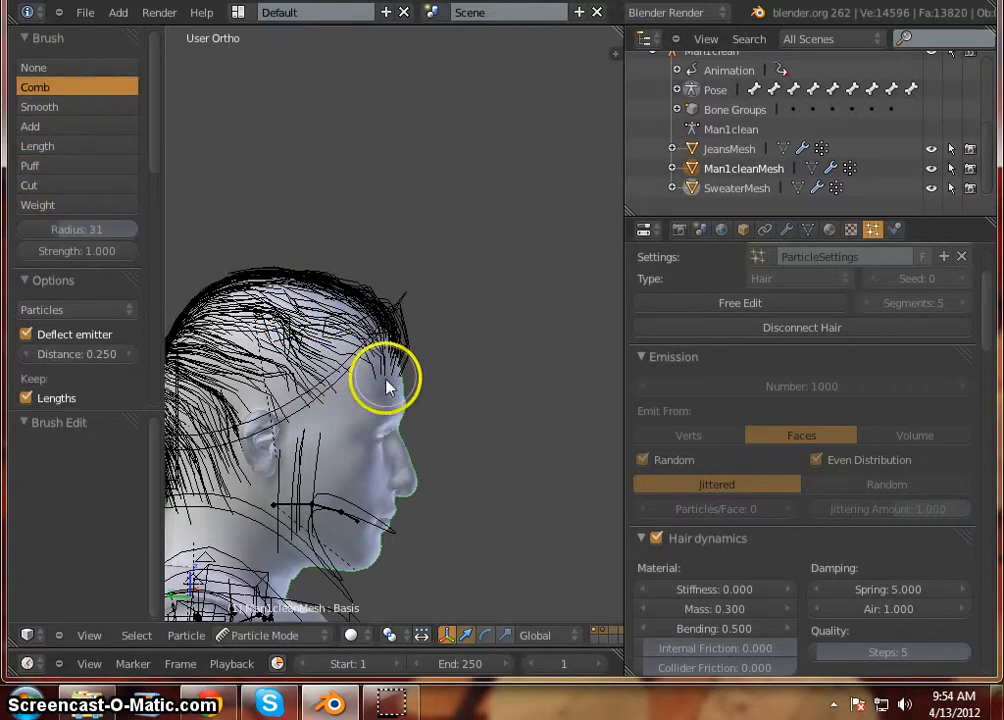
{"action": "mouse_move", "coordinate": [346, 350]}
{"action": "left_mouse_down"}
{"action": "mouse_move", "coordinate": [247, 318]}
{"action": "mouse_move", "coordinate": [217, 333]}
{"action": "left_mouse_up"}
{"action": "left_click_drag", "start_coordinate": [275, 400], "coordinate": [208, 360]}
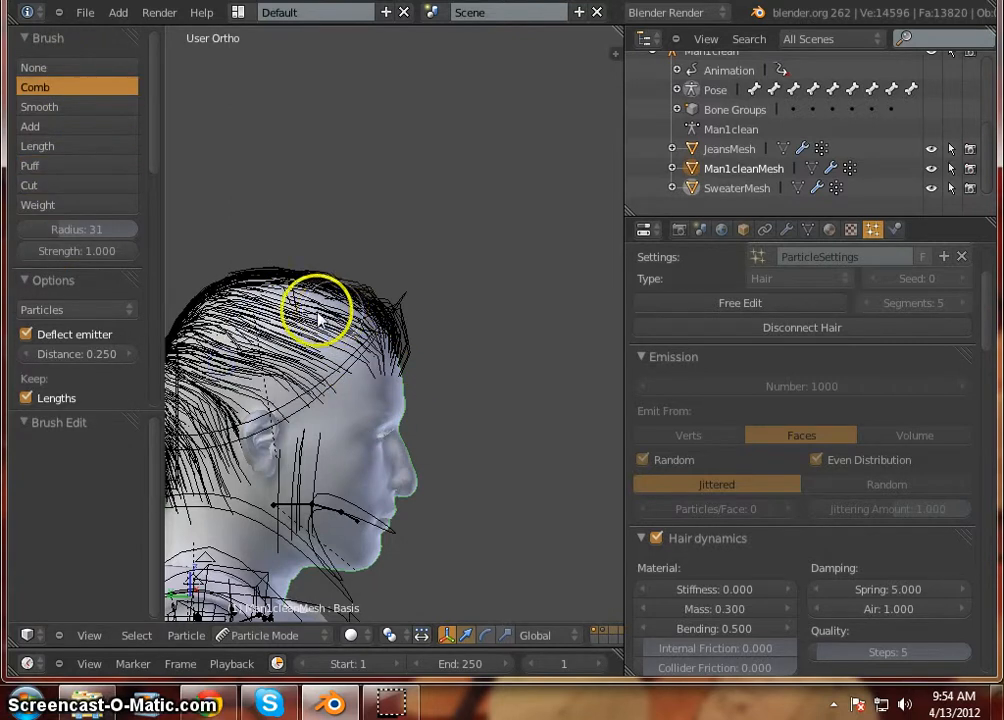
{"action": "left_click_drag", "start_coordinate": [318, 320], "coordinate": [253, 330]}
{"action": "left_click_drag", "start_coordinate": [420, 340], "coordinate": [248, 277]}
{"action": "mouse_move", "coordinate": [341, 307]}
{"action": "left_mouse_down"}
{"action": "mouse_move", "coordinate": [262, 300]}
{"action": "mouse_move", "coordinate": [251, 289]}
{"action": "left_mouse_up"}
Comb the raised hairs on top of the head down toward the ponytail from the left rear.
{"action": "mouse_move", "coordinate": [346, 478]}
{"action": "middle_mouse_down"}
{"action": "mouse_move", "coordinate": [556, 464]}
{"action": "mouse_move", "coordinate": [640, 484]}
{"action": "middle_mouse_up"}
{"action": "mouse_move", "coordinate": [510, 285]}
{"action": "left_mouse_down"}
{"action": "mouse_move", "coordinate": [520, 340]}
{"action": "mouse_move", "coordinate": [593, 388]}
{"action": "mouse_move", "coordinate": [550, 410]}
{"action": "left_mouse_up"}
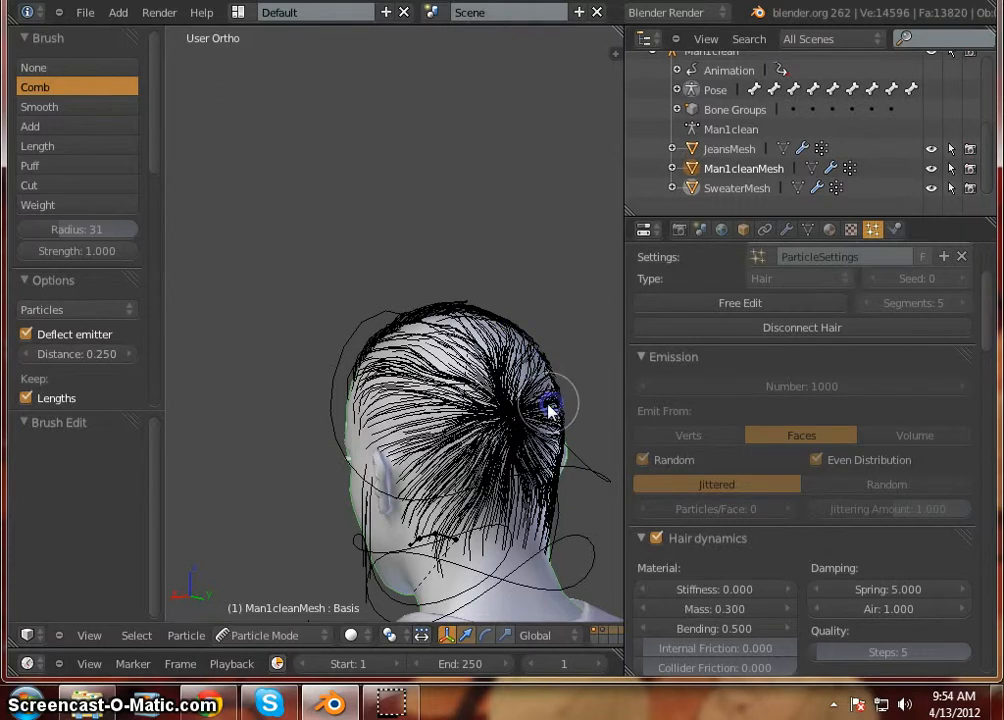
{"action": "left_click_drag", "start_coordinate": [447, 285], "coordinate": [448, 316]}
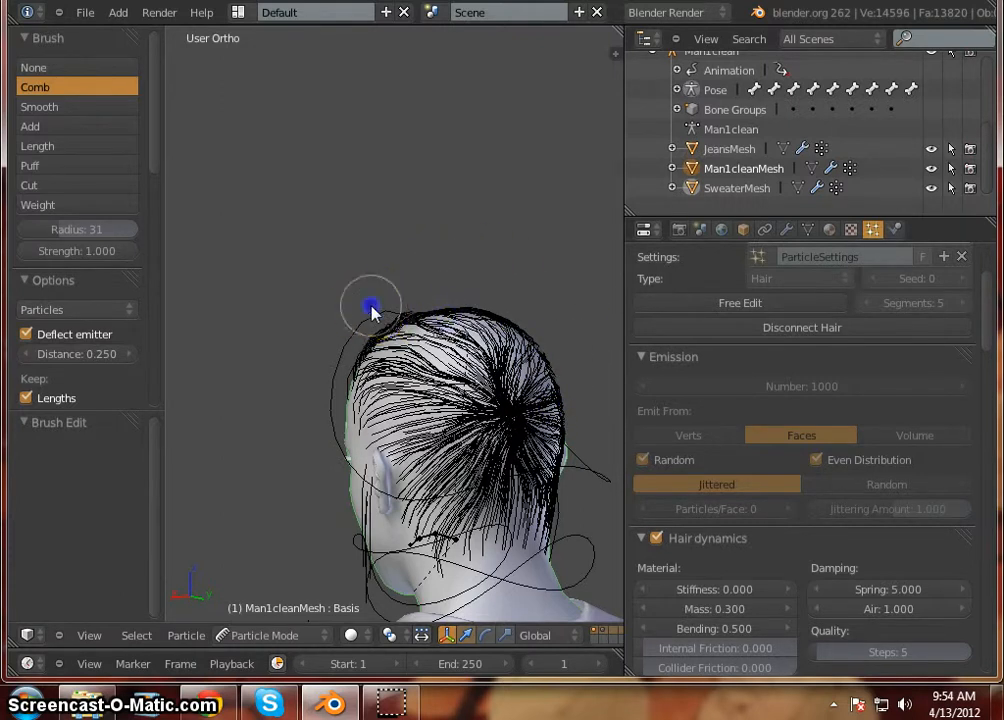
{"action": "mouse_move", "coordinate": [372, 313]}
{"action": "left_mouse_down"}
{"action": "mouse_move", "coordinate": [436, 346]}
{"action": "mouse_move", "coordinate": [464, 328]}
{"action": "left_mouse_up"}
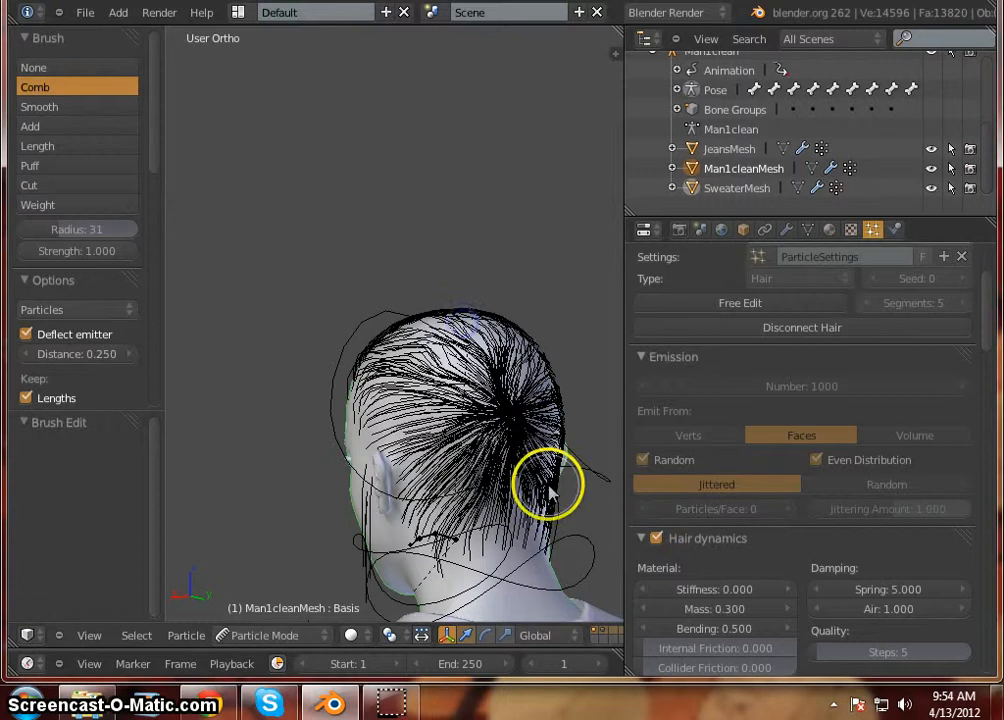
Comb the hairs on the right side of the head straight back toward the ponytail.
{"action": "mouse_move", "coordinate": [549, 488]}
{"action": "middle_mouse_down"}
{"action": "mouse_move", "coordinate": [495, 523]}
{"action": "mouse_move", "coordinate": [444, 489]}
{"action": "mouse_move", "coordinate": [482, 507]}
{"action": "mouse_move", "coordinate": [465, 517]}
{"action": "mouse_move", "coordinate": [249, 489]}
{"action": "mouse_move", "coordinate": [226, 520]}
{"action": "mouse_move", "coordinate": [417, 473]}
{"action": "mouse_move", "coordinate": [515, 505]}
{"action": "mouse_move", "coordinate": [449, 493]}
{"action": "middle_mouse_up"}
{"action": "mouse_move", "coordinate": [264, 372]}
{"action": "left_mouse_down"}
{"action": "mouse_move", "coordinate": [251, 384]}
{"action": "mouse_move", "coordinate": [228, 372]}
{"action": "left_mouse_up"}
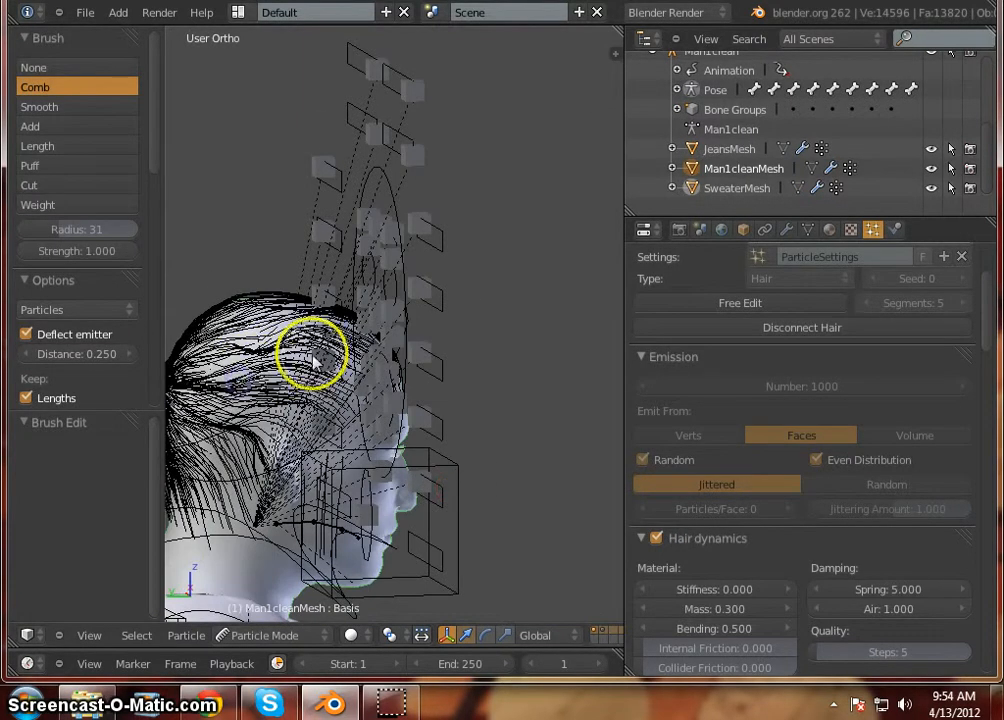
{"action": "mouse_move", "coordinate": [305, 338]}
{"action": "left_mouse_down"}
{"action": "mouse_move", "coordinate": [261, 353]}
{"action": "mouse_move", "coordinate": [233, 349]}
{"action": "left_mouse_up"}
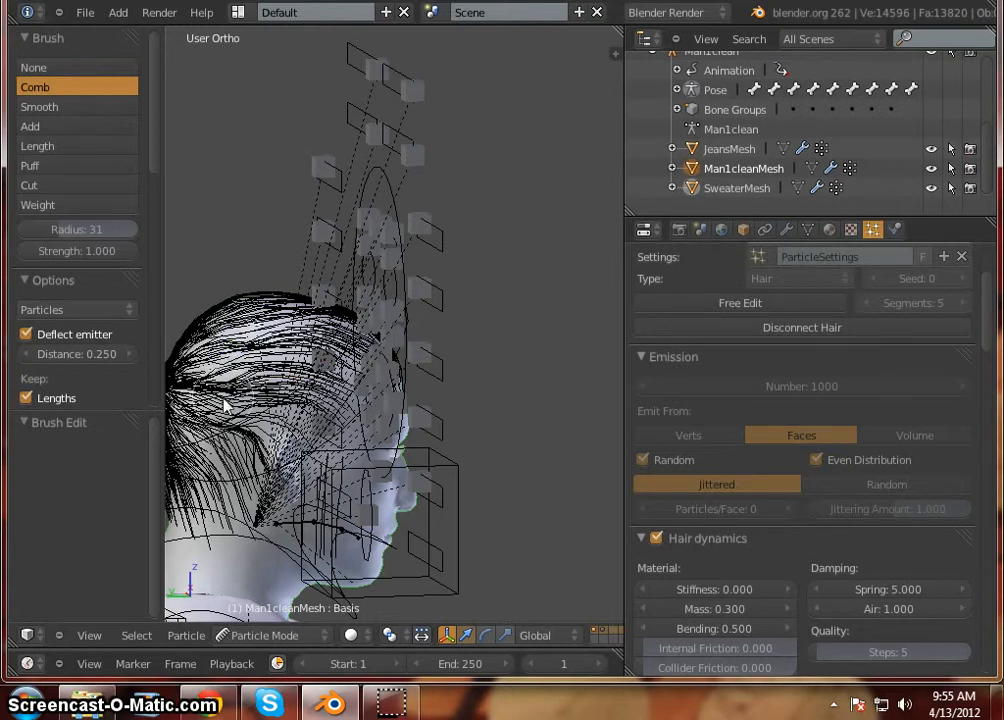
{"action": "left_click_drag", "start_coordinate": [225, 404], "coordinate": [219, 398]}
Comb the hairs on top of the head backward from the forehead in a raised front view.
{"action": "middle_click_drag", "start_coordinate": [360, 490], "coordinate": [247, 472]}
{"action": "mouse_move", "coordinate": [491, 505]}
{"action": "middle_mouse_down"}
{"action": "mouse_move", "coordinate": [273, 514]}
{"action": "mouse_move", "coordinate": [341, 500]}
{"action": "mouse_move", "coordinate": [332, 523]}
{"action": "mouse_move", "coordinate": [357, 548]}
{"action": "mouse_move", "coordinate": [365, 497]}
{"action": "mouse_move", "coordinate": [392, 531]}
{"action": "middle_mouse_up"}
{"action": "left_click_drag", "start_coordinate": [396, 575], "coordinate": [404, 460]}
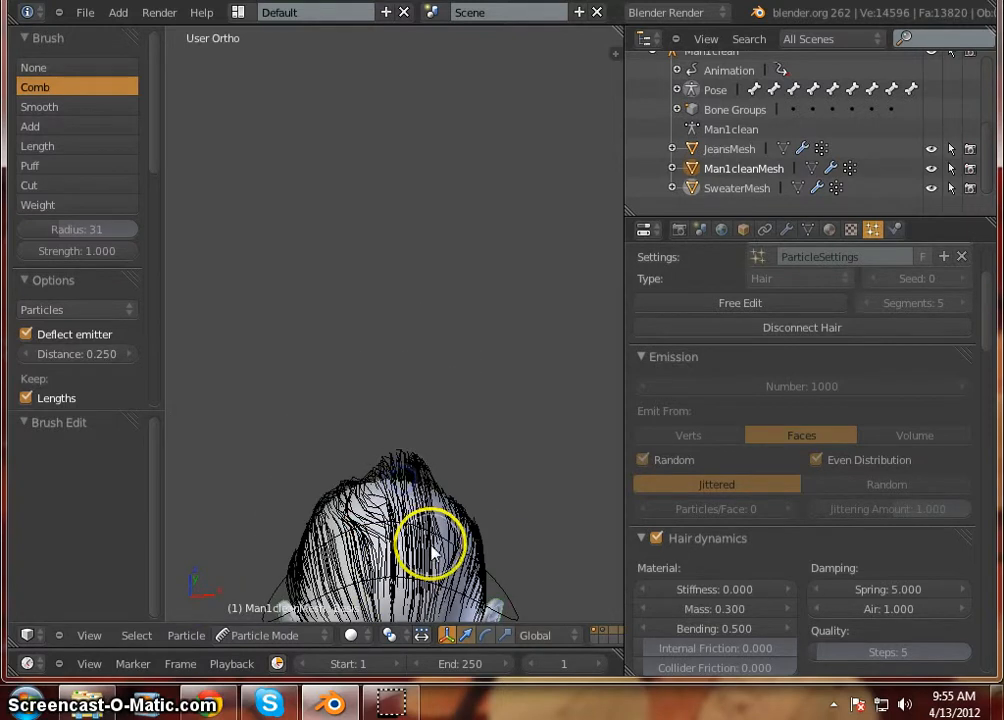
{"action": "left_click_drag", "start_coordinate": [433, 552], "coordinate": [437, 466]}
{"action": "left_click_drag", "start_coordinate": [361, 550], "coordinate": [367, 452]}
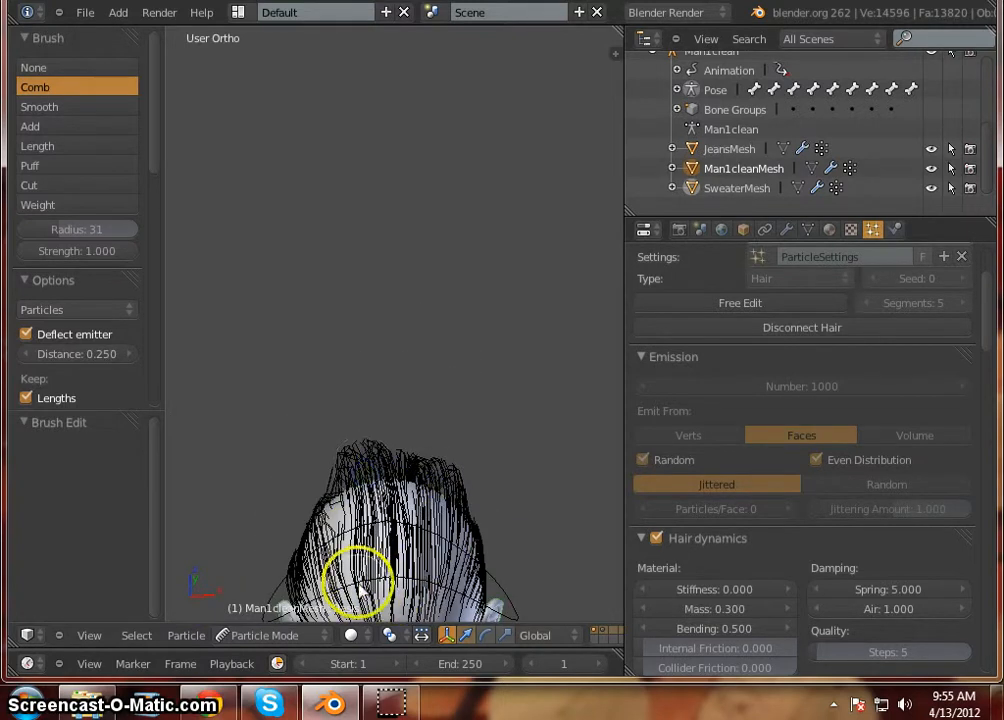
{"action": "left_click_drag", "start_coordinate": [358, 580], "coordinate": [350, 462]}
Comb the loose hairs over the crown and back sides down into the ponytail from behind.
{"action": "mouse_move", "coordinate": [490, 550]}
{"action": "middle_mouse_down"}
{"action": "mouse_move", "coordinate": [320, 515]}
{"action": "mouse_move", "coordinate": [314, 556]}
{"action": "middle_mouse_up"}
{"action": "mouse_move", "coordinate": [510, 548]}
{"action": "middle_mouse_down"}
{"action": "mouse_move", "coordinate": [385, 489]}
{"action": "mouse_move", "coordinate": [352, 518]}
{"action": "middle_mouse_up"}
{"action": "mouse_move", "coordinate": [465, 214]}
{"action": "left_mouse_down"}
{"action": "mouse_move", "coordinate": [420, 340]}
{"action": "mouse_move", "coordinate": [372, 312]}
{"action": "mouse_move", "coordinate": [345, 356]}
{"action": "left_mouse_up"}
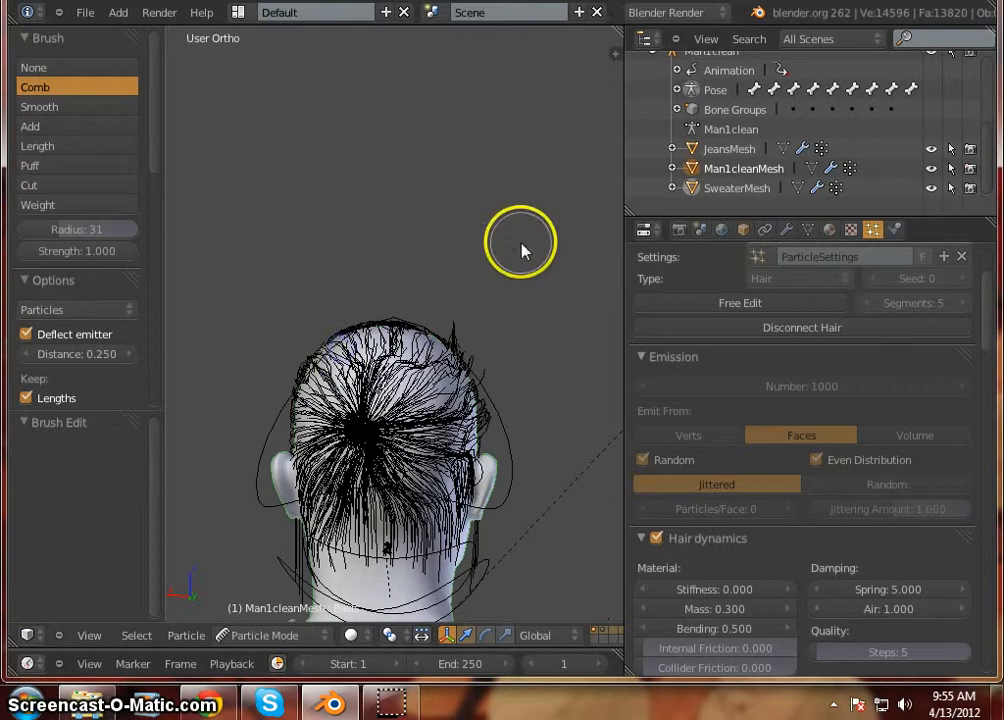
{"action": "left_click_drag", "start_coordinate": [492, 280], "coordinate": [425, 362]}
{"action": "mouse_move", "coordinate": [485, 393]}
{"action": "left_mouse_down"}
{"action": "mouse_move", "coordinate": [541, 430]}
{"action": "mouse_move", "coordinate": [412, 436]}
{"action": "left_mouse_up"}
{"action": "left_click_drag", "start_coordinate": [476, 340], "coordinate": [393, 398]}
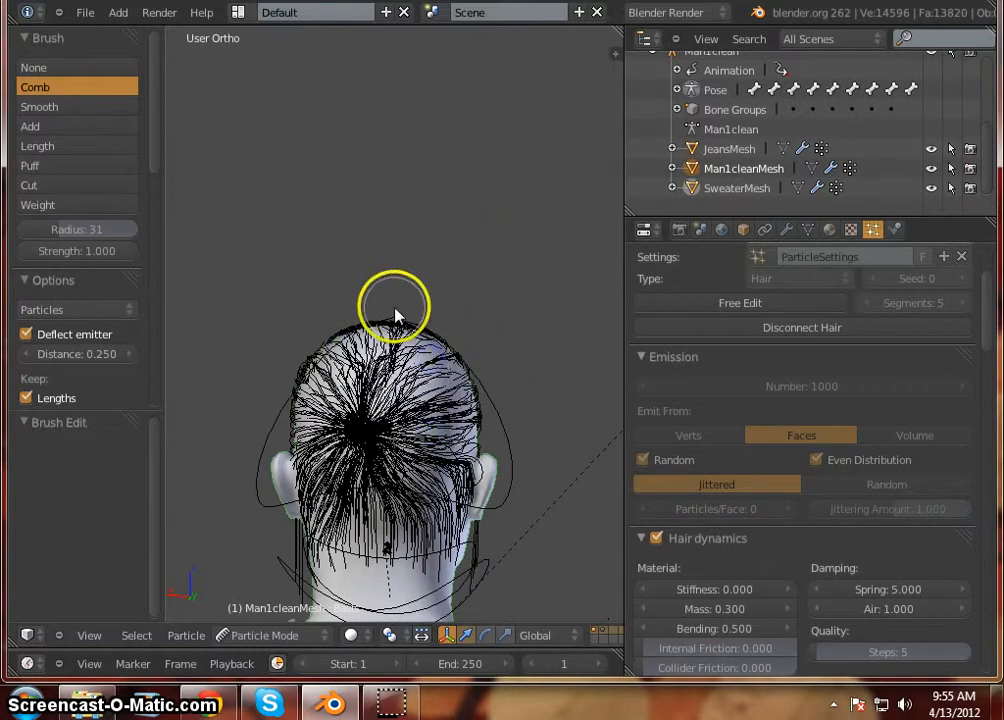
{"action": "left_click_drag", "start_coordinate": [390, 318], "coordinate": [372, 385]}
{"action": "left_click_drag", "start_coordinate": [313, 357], "coordinate": [344, 393]}
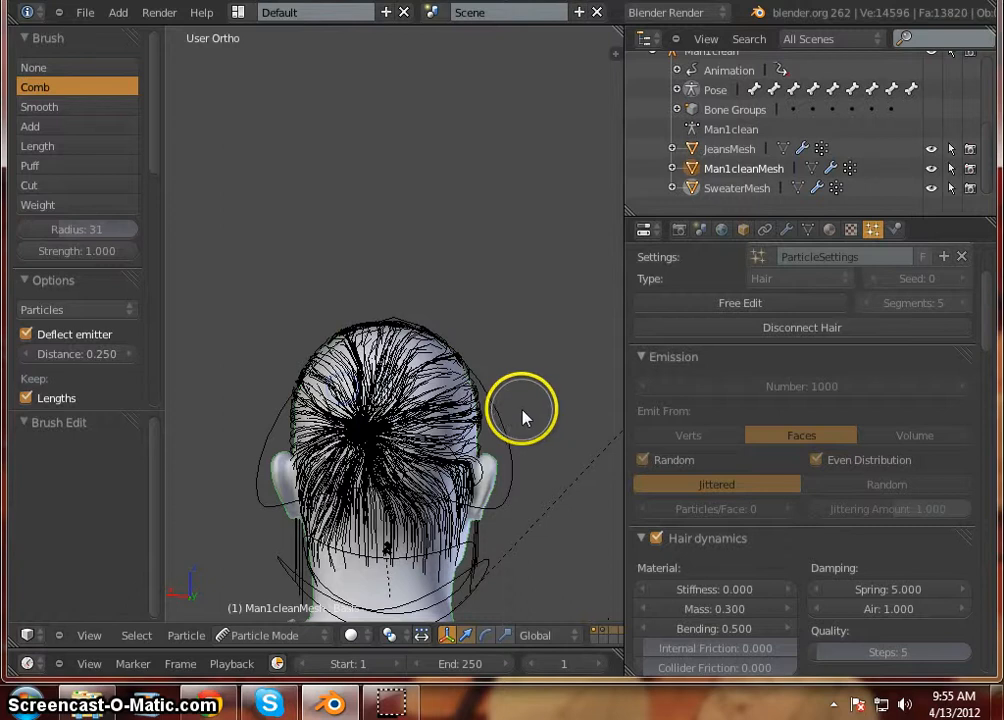
Comb the stray hairs above the right temple and over the crown back against the scalp.
{"action": "mouse_move", "coordinate": [521, 418]}
{"action": "middle_mouse_down"}
{"action": "mouse_move", "coordinate": [399, 422]}
{"action": "mouse_move", "coordinate": [247, 475]}
{"action": "mouse_move", "coordinate": [224, 395]}
{"action": "mouse_move", "coordinate": [172, 406]}
{"action": "mouse_move", "coordinate": [513, 410]}
{"action": "mouse_move", "coordinate": [520, 455]}
{"action": "mouse_move", "coordinate": [549, 436]}
{"action": "middle_mouse_up"}
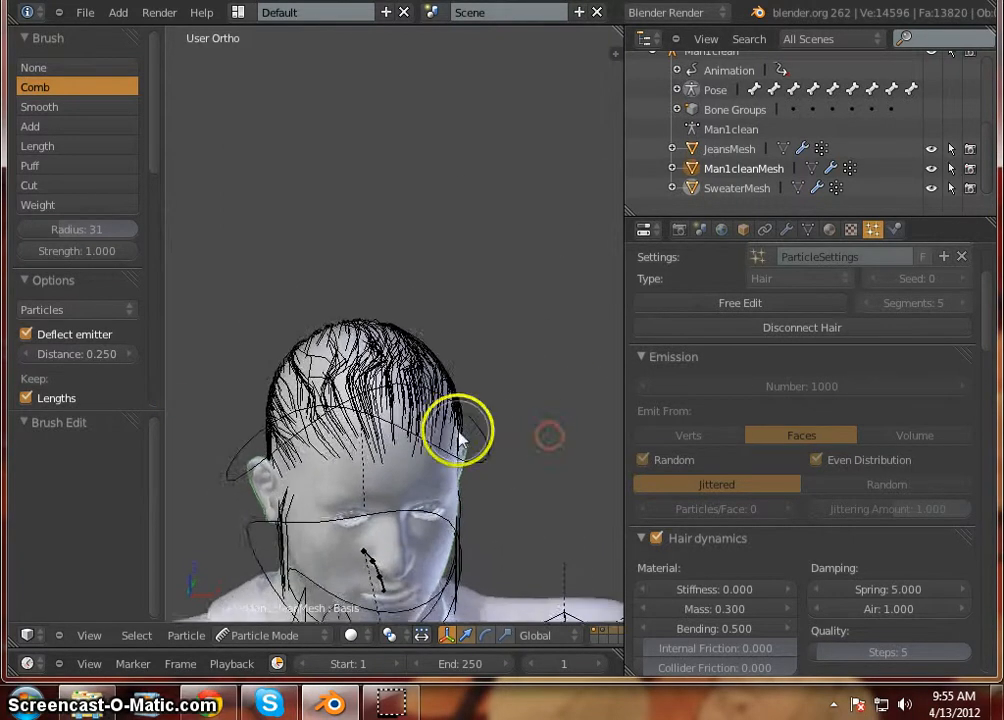
{"action": "middle_click_drag", "start_coordinate": [460, 438], "coordinate": [381, 386]}
{"action": "mouse_move", "coordinate": [316, 386]}
{"action": "left_mouse_down"}
{"action": "mouse_move", "coordinate": [306, 376]}
{"action": "mouse_move", "coordinate": [333, 349]}
{"action": "left_mouse_up"}
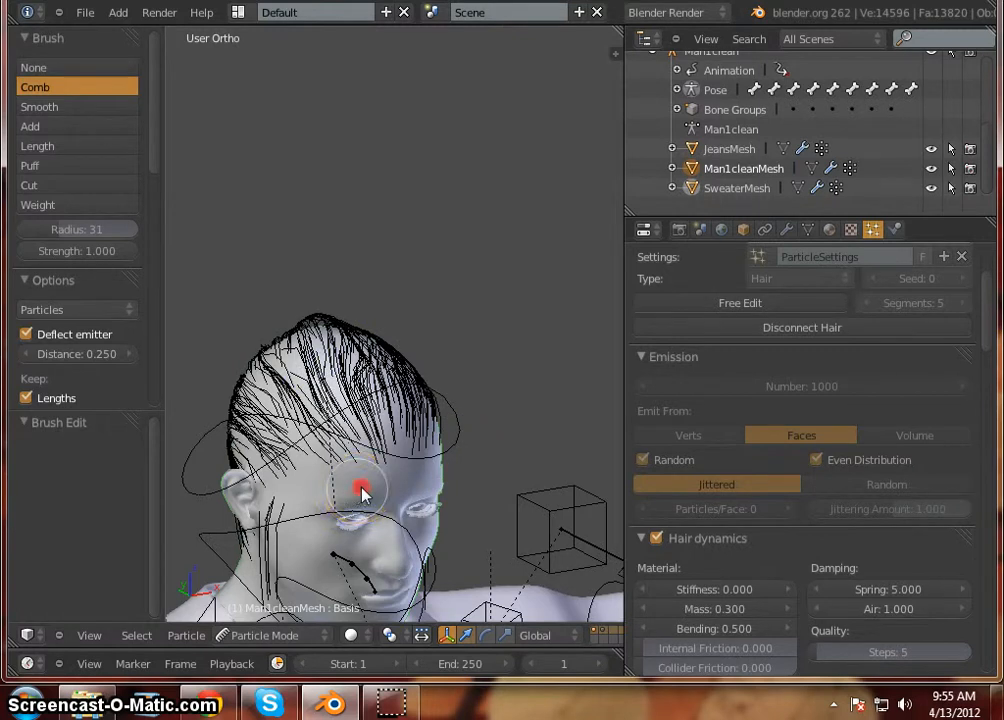
{"action": "mouse_move", "coordinate": [362, 492]}
{"action": "middle_mouse_down"}
{"action": "mouse_move", "coordinate": [549, 459]}
{"action": "mouse_move", "coordinate": [643, 466]}
{"action": "mouse_move", "coordinate": [527, 285]}
{"action": "middle_mouse_up"}
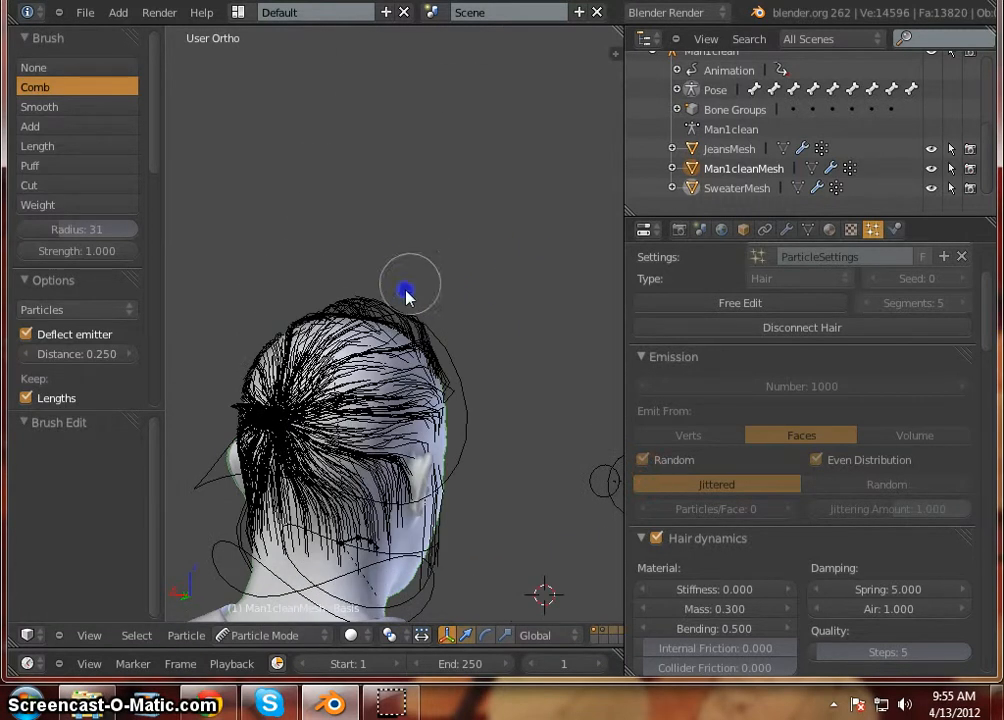
{"action": "left_click_drag", "start_coordinate": [406, 294], "coordinate": [406, 280]}
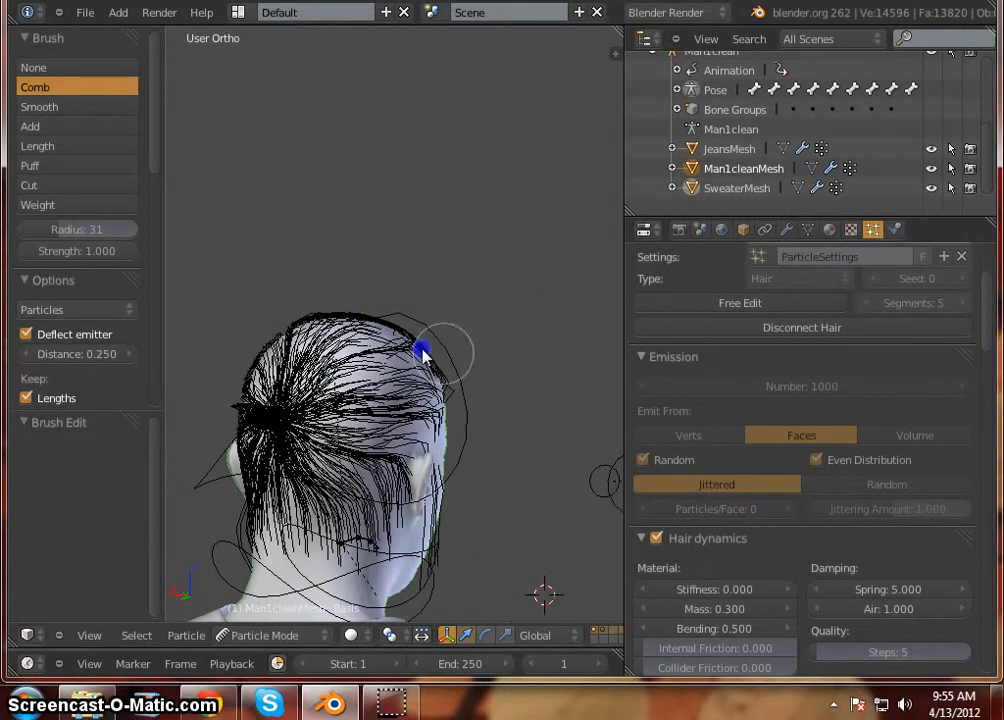
Comb the hairs across the front of the scalp again, working from a raised front view.
{"action": "mouse_move", "coordinate": [529, 416]}
{"action": "middle_mouse_down"}
{"action": "mouse_move", "coordinate": [401, 406]}
{"action": "mouse_move", "coordinate": [195, 412]}
{"action": "mouse_move", "coordinate": [240, 435]}
{"action": "mouse_move", "coordinate": [153, 398]}
{"action": "middle_mouse_up"}
{"action": "mouse_move", "coordinate": [491, 461]}
{"action": "middle_mouse_down"}
{"action": "mouse_move", "coordinate": [513, 533]}
{"action": "mouse_move", "coordinate": [513, 480]}
{"action": "mouse_move", "coordinate": [498, 520]}
{"action": "middle_mouse_up"}
{"action": "mouse_move", "coordinate": [446, 370]}
{"action": "left_mouse_down"}
{"action": "mouse_move", "coordinate": [427, 418]}
{"action": "mouse_move", "coordinate": [397, 374]}
{"action": "mouse_move", "coordinate": [372, 374]}
{"action": "mouse_move", "coordinate": [362, 392]}
{"action": "mouse_move", "coordinate": [437, 419]}
{"action": "mouse_move", "coordinate": [444, 408]}
{"action": "mouse_move", "coordinate": [338, 425]}
{"action": "mouse_move", "coordinate": [360, 418]}
{"action": "left_mouse_up"}
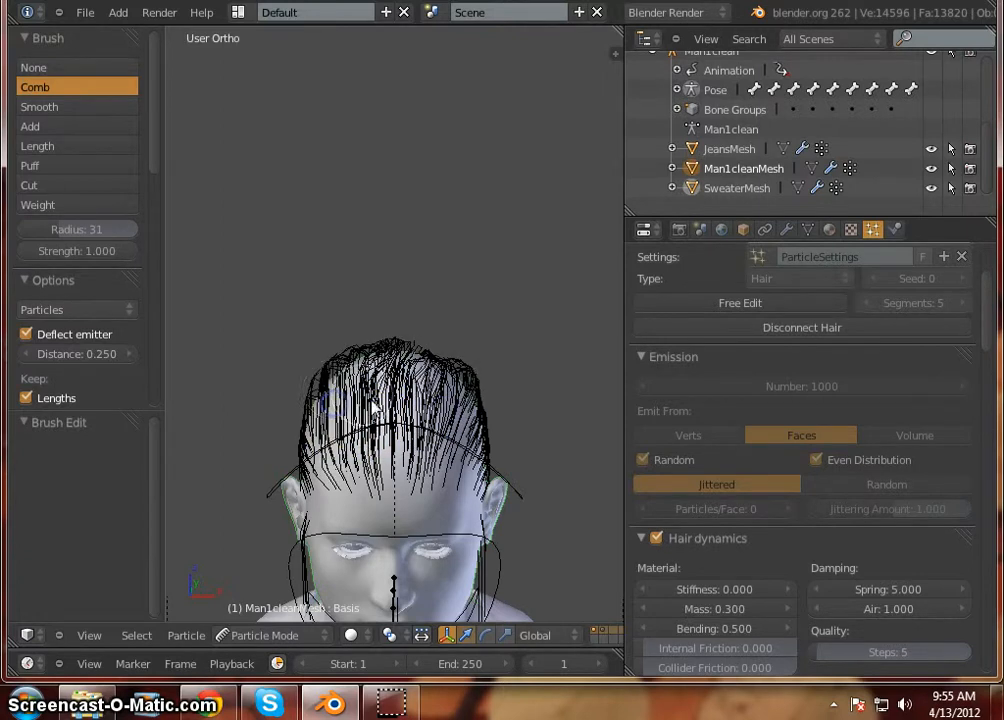
{"action": "mouse_move", "coordinate": [316, 526]}
{"action": "middle_mouse_down"}
{"action": "mouse_move", "coordinate": [529, 507]}
{"action": "mouse_move", "coordinate": [710, 518]}
{"action": "mouse_move", "coordinate": [716, 487]}
{"action": "middle_mouse_up"}
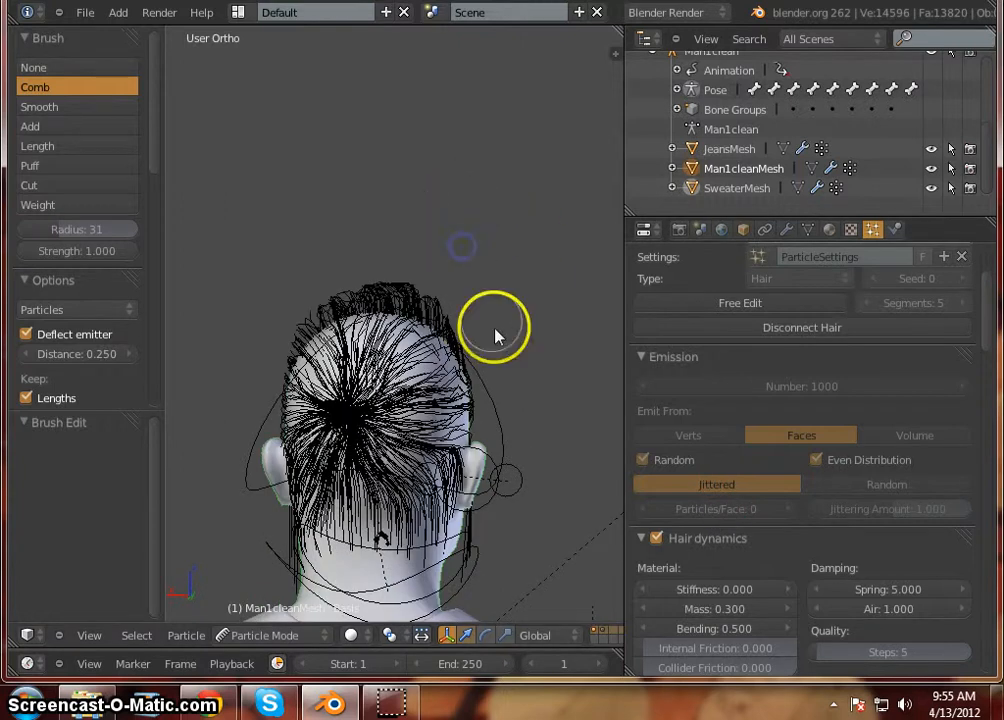
{"action": "middle_click_drag", "start_coordinate": [495, 336], "coordinate": [547, 380]}
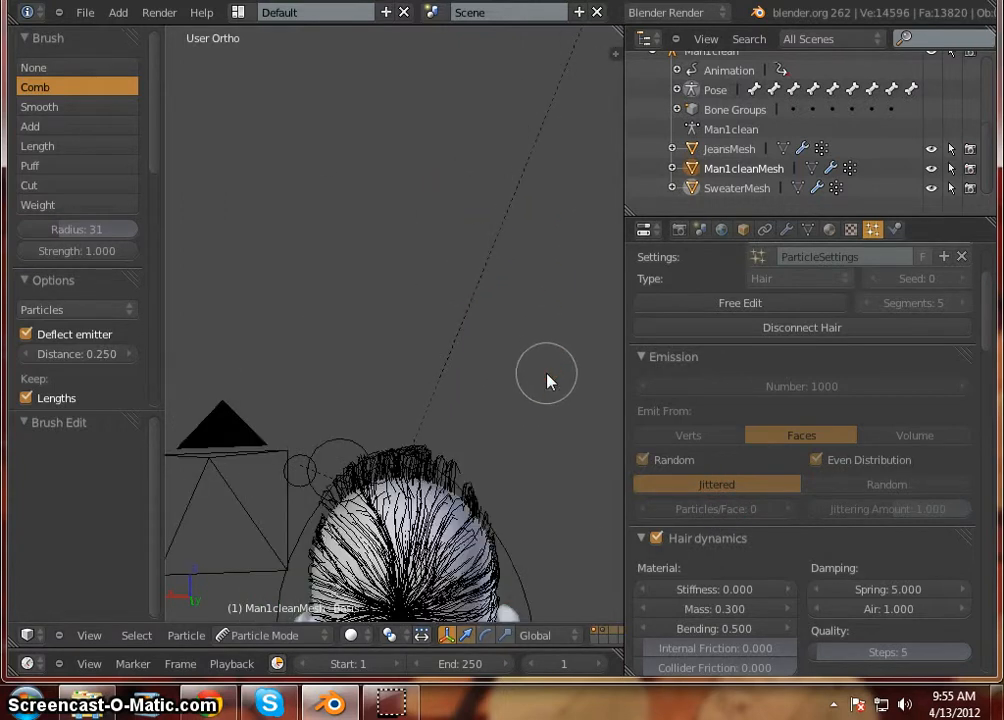
From directly above, comb all the top hairs straight back from the forehead and center the base of the ponytail.
{"action": "key", "text": "KP_7"}
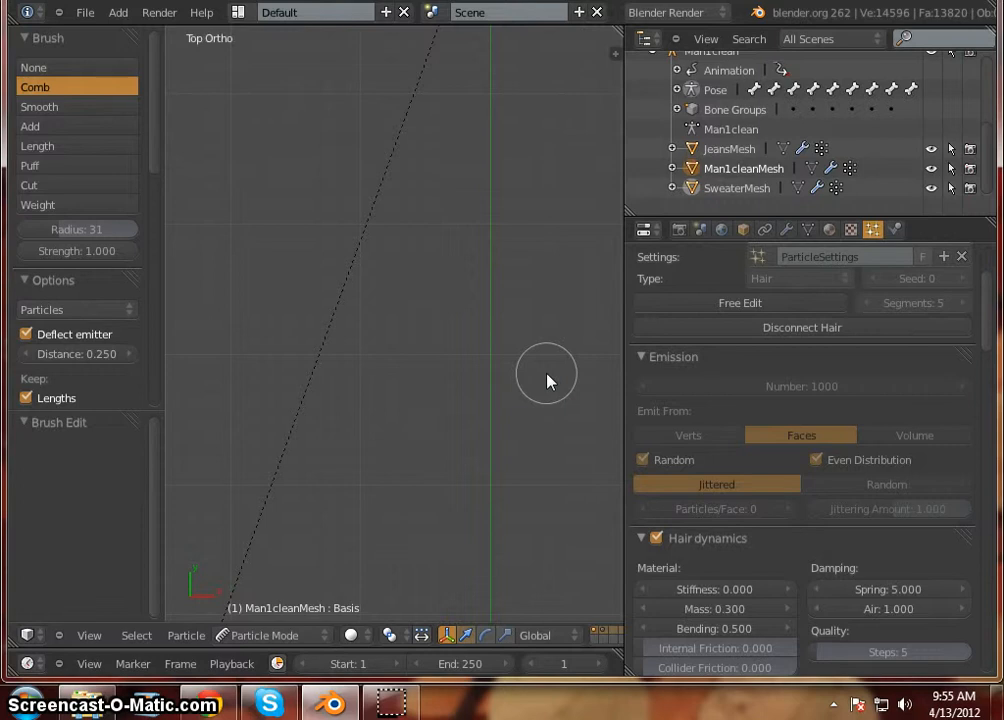
{"action": "key", "text": "Home"}
{"action": "scroll", "coordinate": [399, 186], "scroll_direction": "up", "scroll_amount": 6}
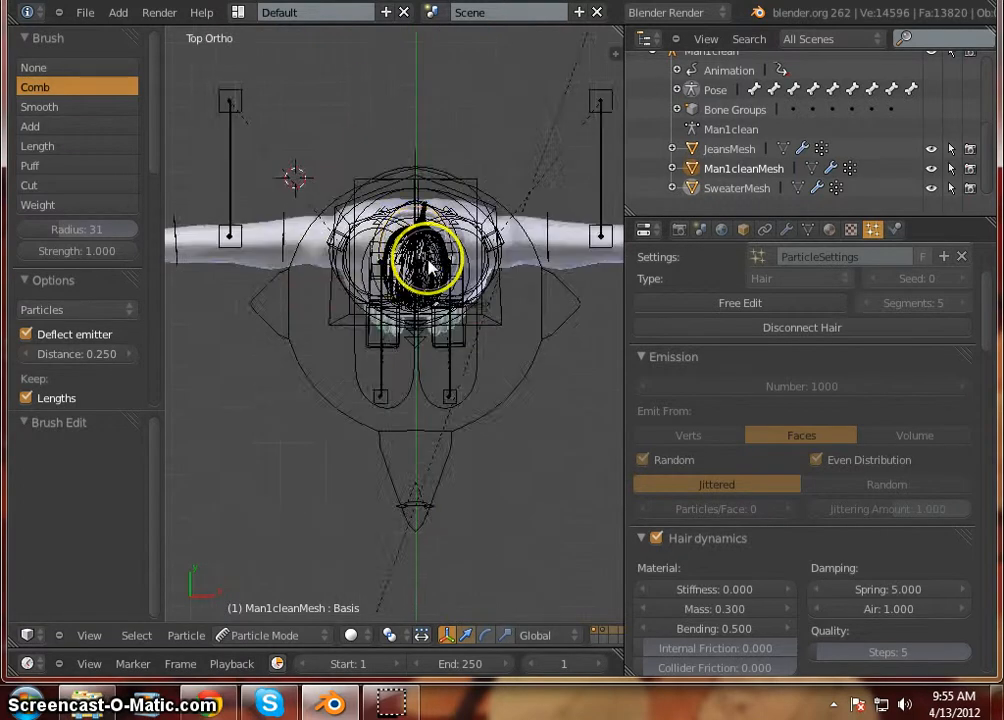
{"action": "scroll", "coordinate": [427, 262], "scroll_direction": "up", "scroll_amount": 6}
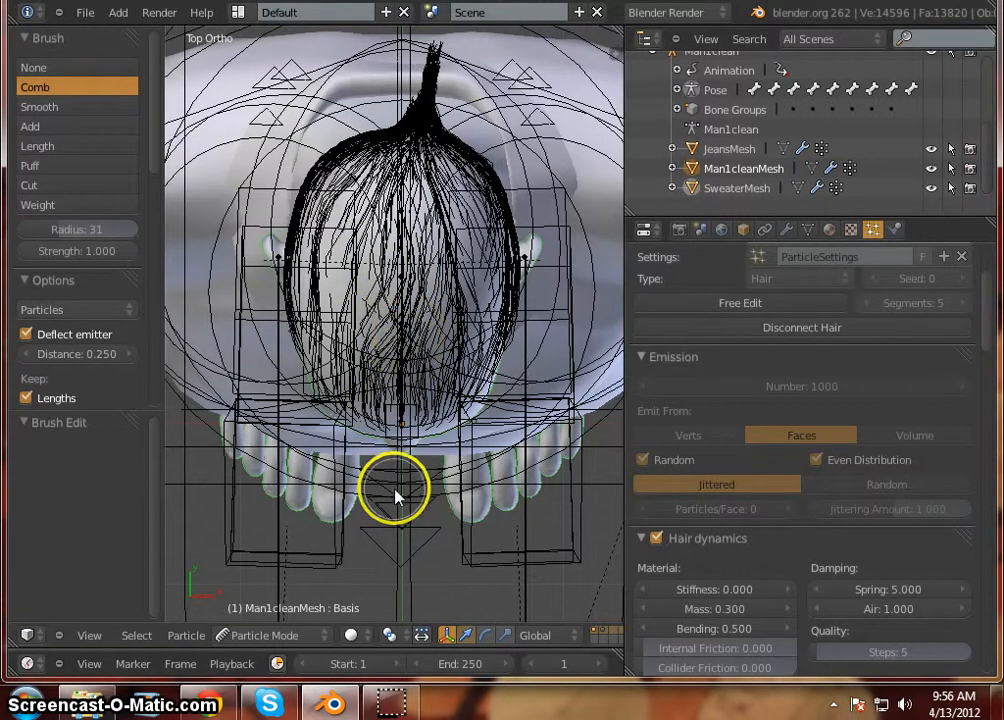
{"action": "scroll", "coordinate": [395, 475], "scroll_direction": "down", "scroll_amount": 2}
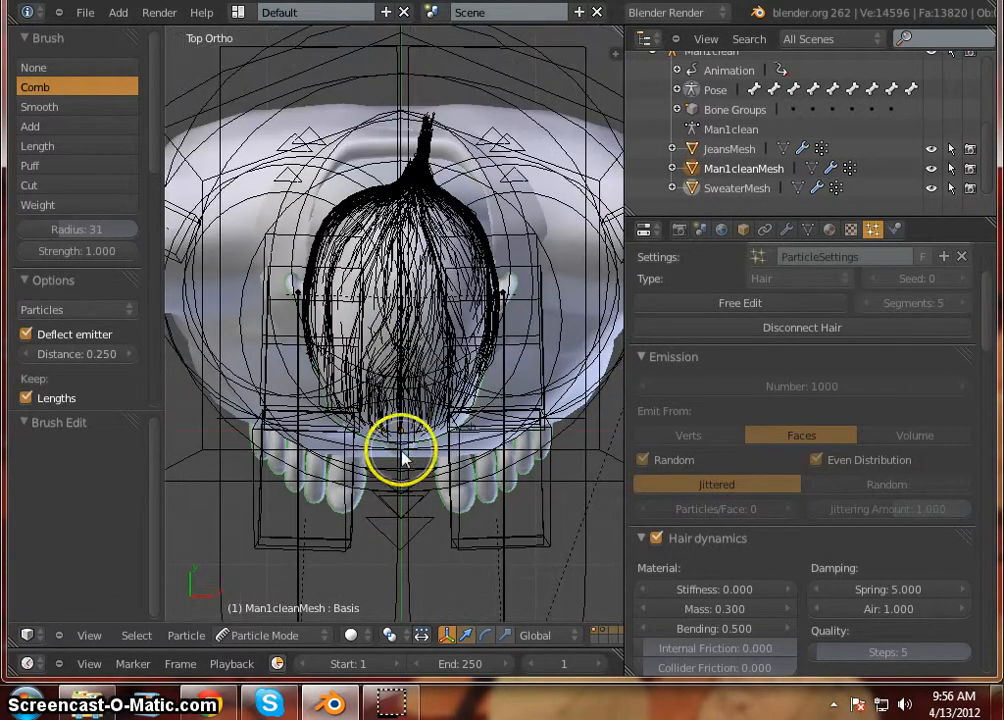
{"action": "left_click_drag", "start_coordinate": [457, 412], "coordinate": [449, 197]}
{"action": "left_click_drag", "start_coordinate": [369, 455], "coordinate": [361, 377]}
{"action": "left_click_drag", "start_coordinate": [319, 376], "coordinate": [367, 222]}
{"action": "left_click_drag", "start_coordinate": [319, 386], "coordinate": [376, 213]}
{"action": "mouse_move", "coordinate": [464, 431]}
{"action": "left_mouse_down"}
{"action": "mouse_move", "coordinate": [504, 303]}
{"action": "mouse_move", "coordinate": [441, 178]}
{"action": "mouse_move", "coordinate": [450, 138]}
{"action": "mouse_move", "coordinate": [448, 172]}
{"action": "mouse_move", "coordinate": [420, 160]}
{"action": "left_mouse_up"}
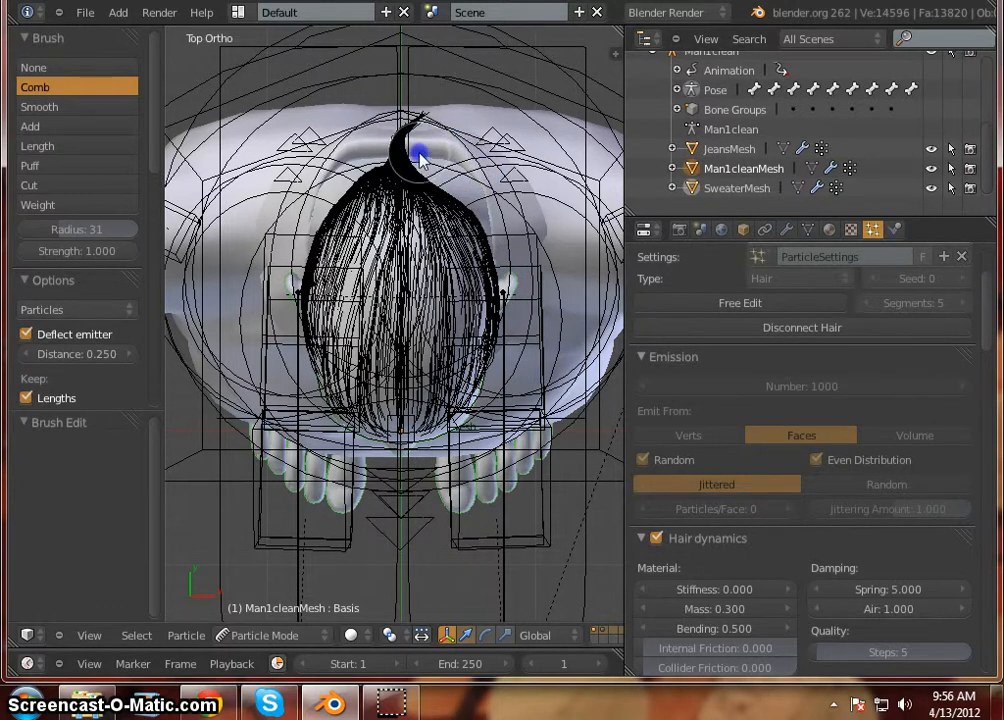
{"action": "left_click_drag", "start_coordinate": [332, 176], "coordinate": [364, 168]}
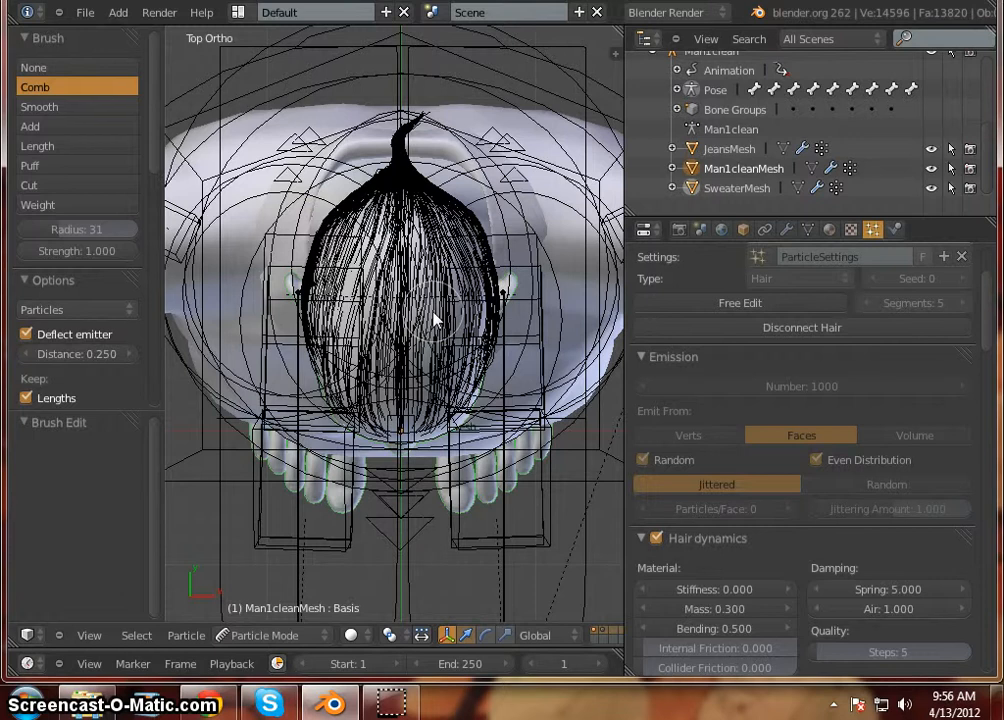
{"action": "key", "text": "ctrl+KP_1"}
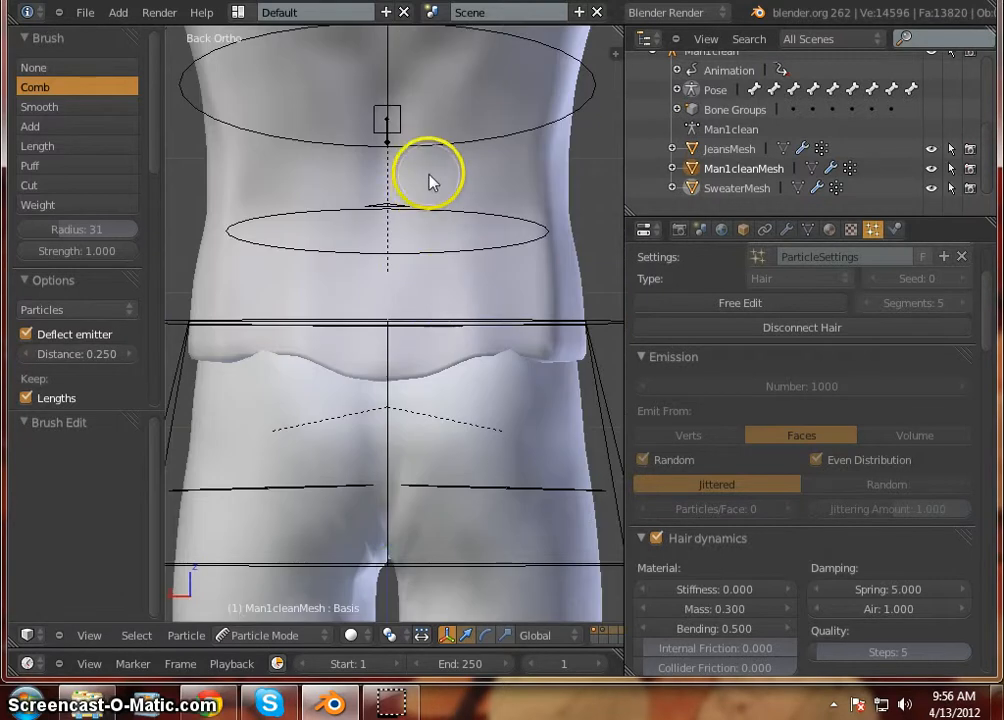
From behind, comb the hairs down from the crown and inward at the back of the head toward the ponytail base.
{"action": "mouse_move", "coordinate": [427, 176]}
{"action": "middle_mouse_down", "text": "shift"}
{"action": "mouse_move", "coordinate": [363, 576]}
{"action": "mouse_move", "coordinate": [522, 604]}
{"action": "middle_mouse_up", "text": "shift"}
{"action": "middle_click_drag", "start_coordinate": [519, 355], "coordinate": [462, 553], "text": "shift"}
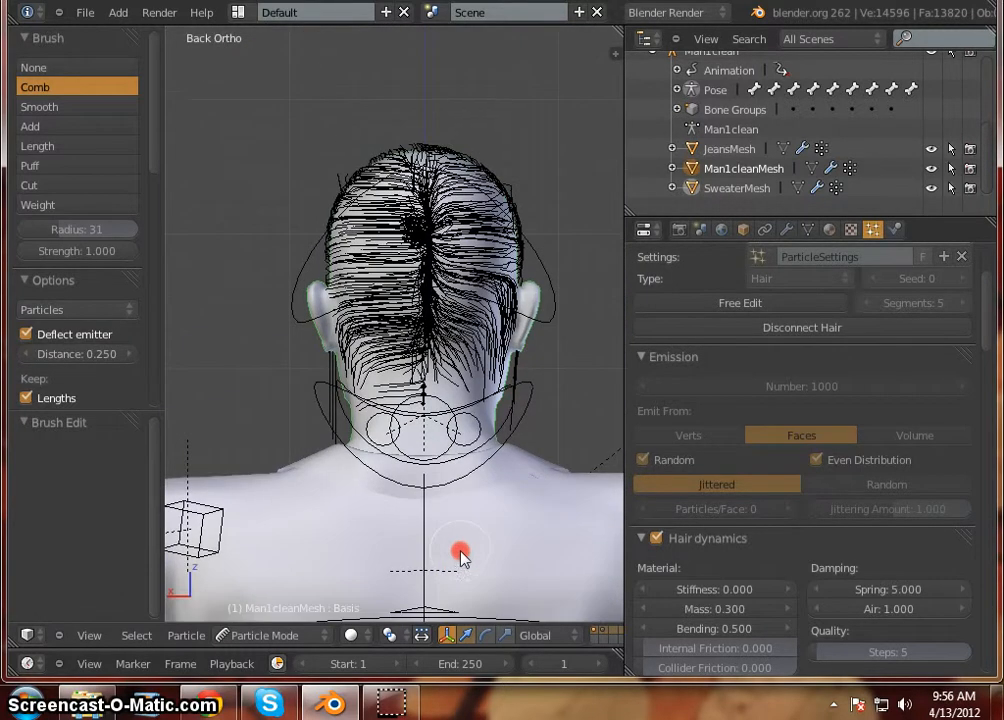
{"action": "mouse_move", "coordinate": [425, 160]}
{"action": "left_mouse_down"}
{"action": "mouse_move", "coordinate": [426, 322]}
{"action": "mouse_move", "coordinate": [428, 264]}
{"action": "mouse_move", "coordinate": [478, 268]}
{"action": "mouse_move", "coordinate": [400, 240]}
{"action": "mouse_move", "coordinate": [376, 262]}
{"action": "mouse_move", "coordinate": [392, 258]}
{"action": "mouse_move", "coordinate": [385, 220]}
{"action": "mouse_move", "coordinate": [405, 195]}
{"action": "mouse_move", "coordinate": [430, 205]}
{"action": "mouse_move", "coordinate": [450, 245]}
{"action": "left_mouse_up"}
{"action": "mouse_move", "coordinate": [447, 291]}
{"action": "left_mouse_down"}
{"action": "mouse_move", "coordinate": [426, 280]}
{"action": "mouse_move", "coordinate": [403, 287]}
{"action": "mouse_move", "coordinate": [408, 275]}
{"action": "left_mouse_up"}
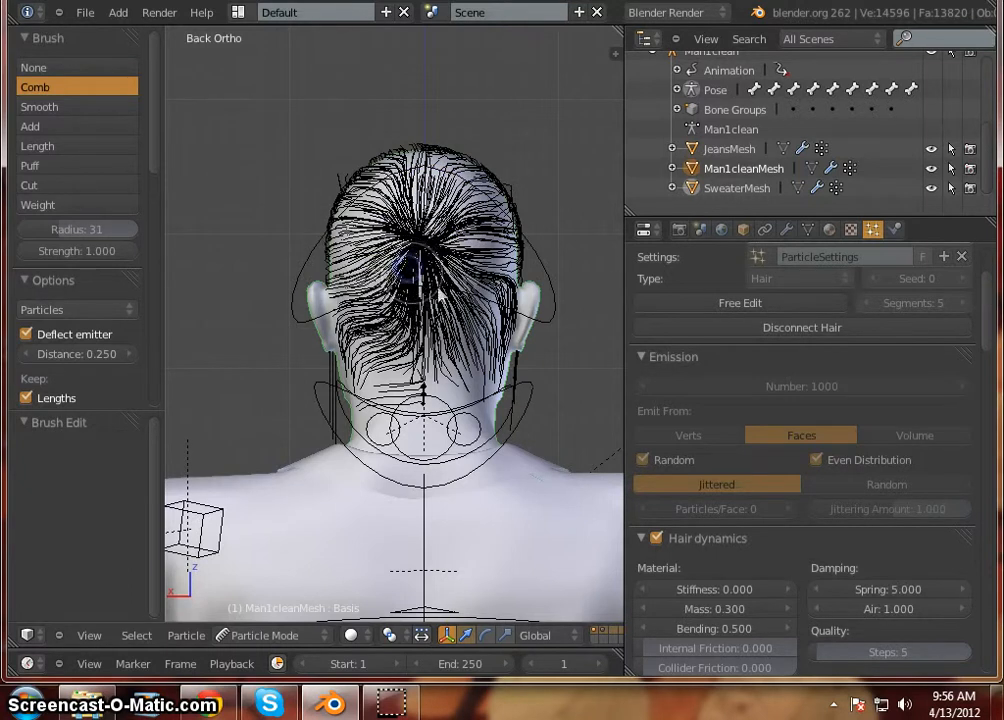
From the right side view, comb the crown hairs back into the ponytail and the loose nape hairs up toward it.
{"action": "mouse_move", "coordinate": [325, 415]}
{"action": "middle_mouse_down"}
{"action": "mouse_move", "coordinate": [415, 426]}
{"action": "mouse_move", "coordinate": [452, 466]}
{"action": "mouse_move", "coordinate": [385, 462]}
{"action": "mouse_move", "coordinate": [499, 462]}
{"action": "middle_mouse_up"}
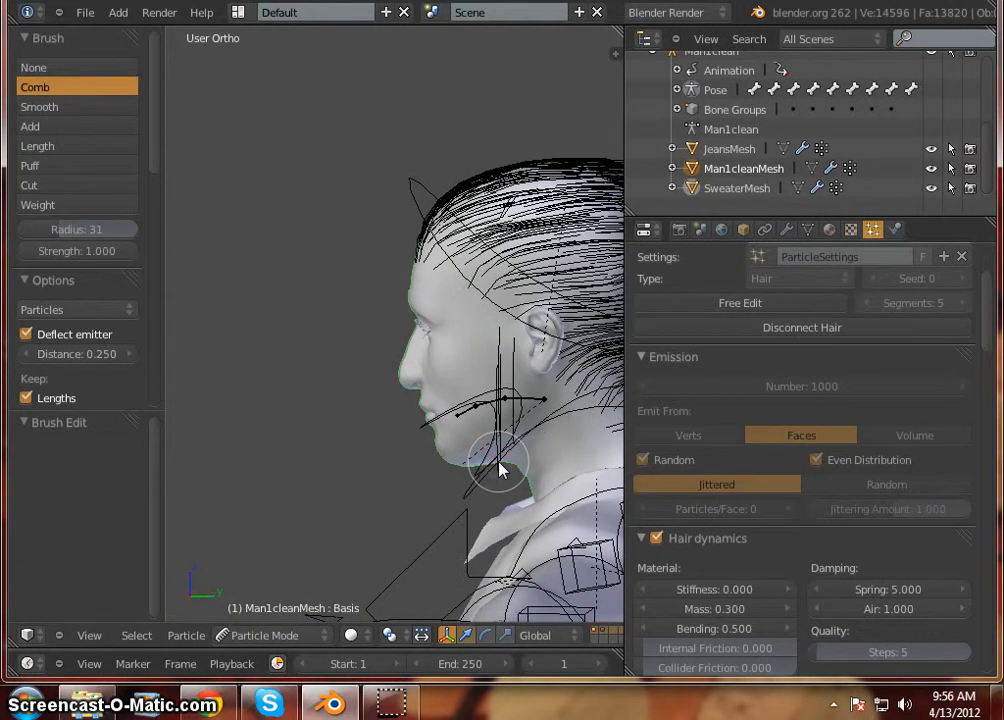
{"action": "key", "text": "KP_3"}
{"action": "mouse_move", "coordinate": [565, 402]}
{"action": "middle_mouse_down", "text": "shift"}
{"action": "mouse_move", "coordinate": [217, 397]}
{"action": "mouse_move", "coordinate": [307, 489]}
{"action": "middle_mouse_up", "text": "shift"}
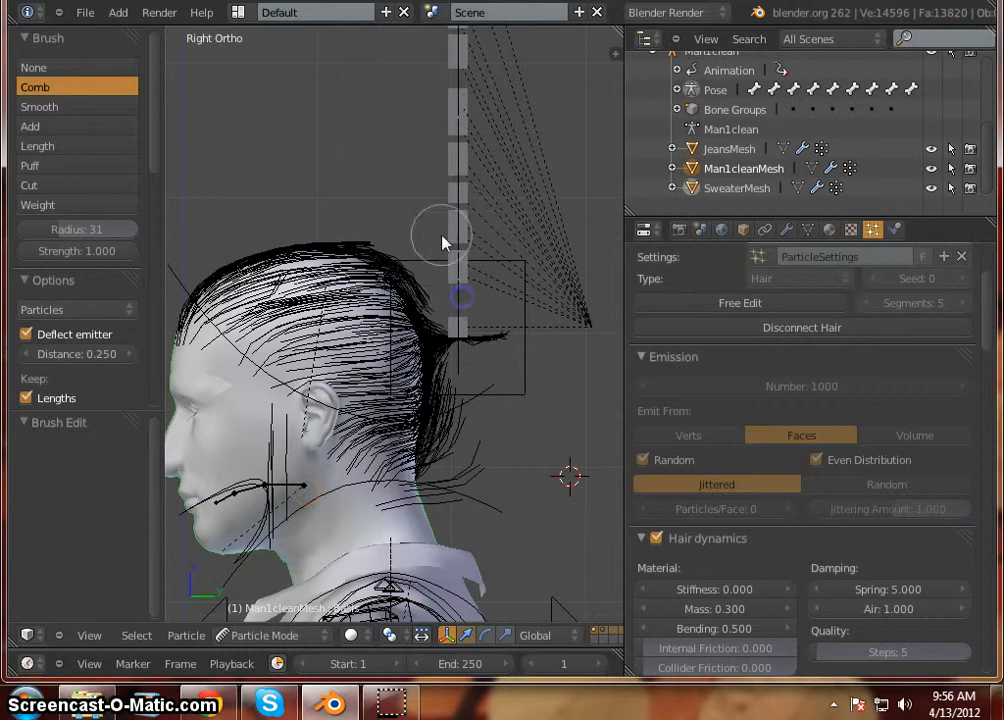
{"action": "left_click_drag", "start_coordinate": [343, 200], "coordinate": [462, 320]}
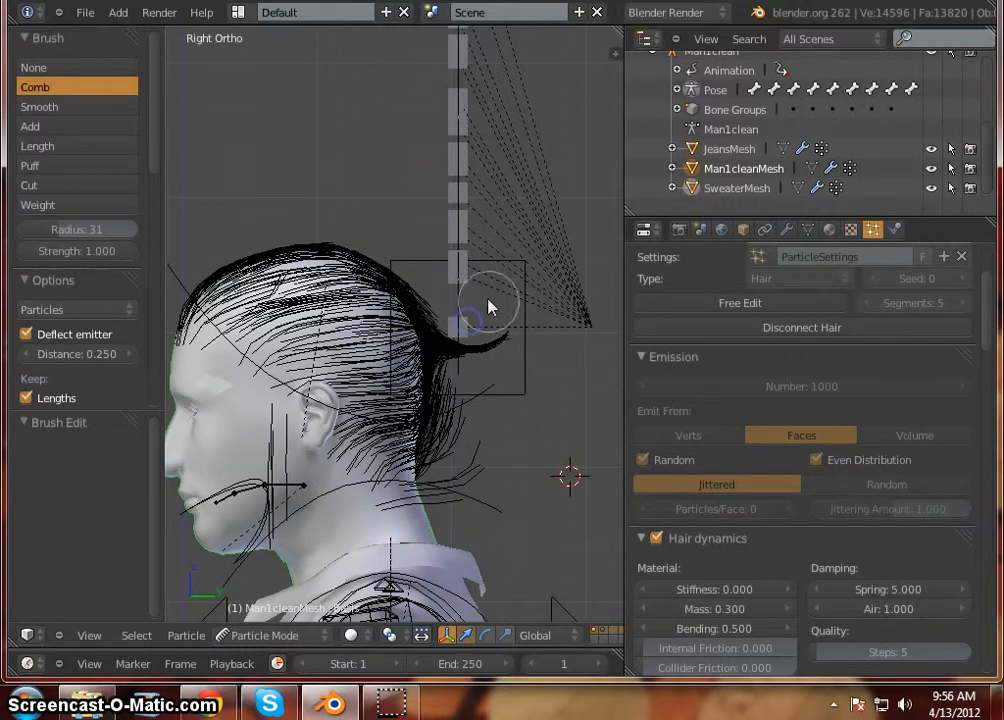
{"action": "left_click_drag", "start_coordinate": [458, 470], "coordinate": [460, 397]}
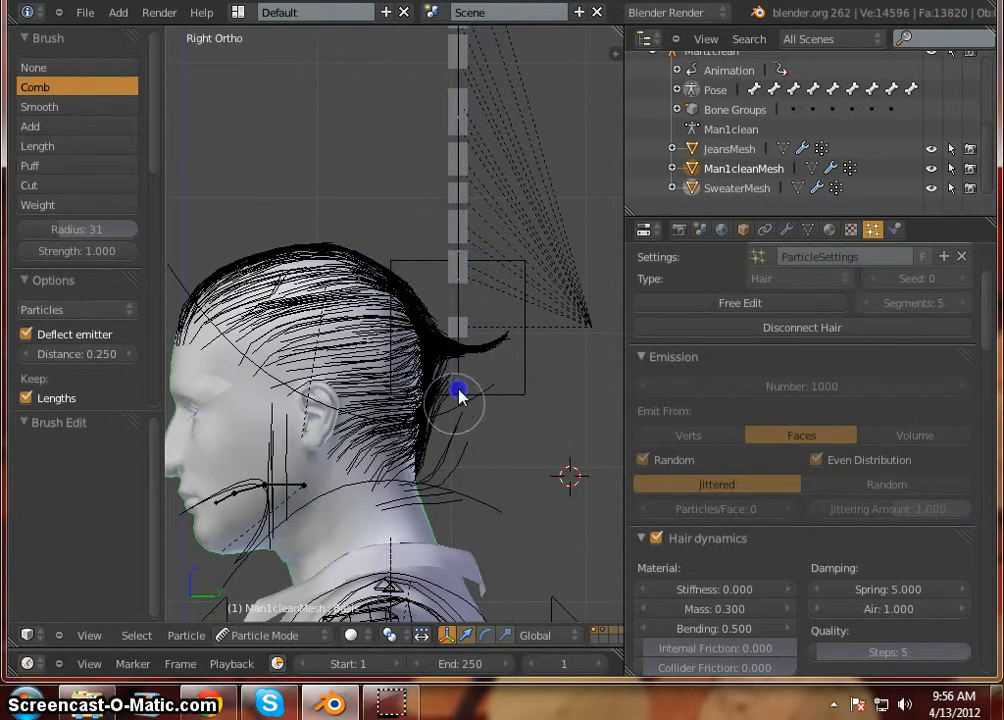
{"action": "left_click_drag", "start_coordinate": [462, 545], "coordinate": [446, 458]}
{"action": "left_click_drag", "start_coordinate": [447, 505], "coordinate": [463, 393]}
{"action": "scroll", "coordinate": [525, 490], "scroll_direction": "down", "scroll_amount": 1}
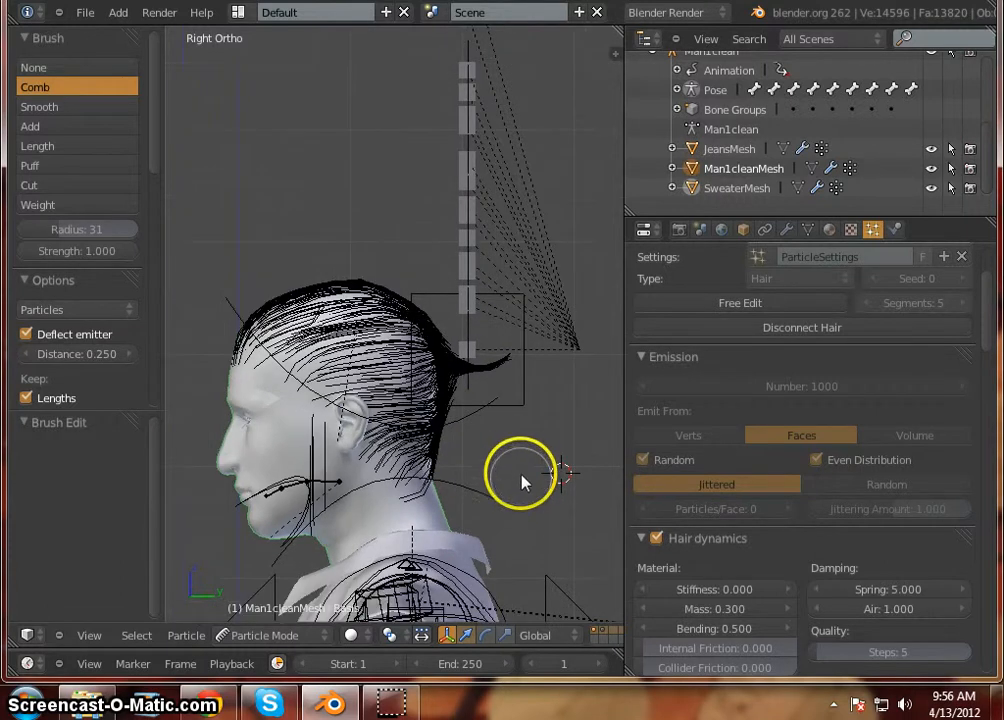
Check the combed hair from the left side and the front, and look through the hair particle system's settings.
{"action": "key", "text": "ctrl+KP_3"}
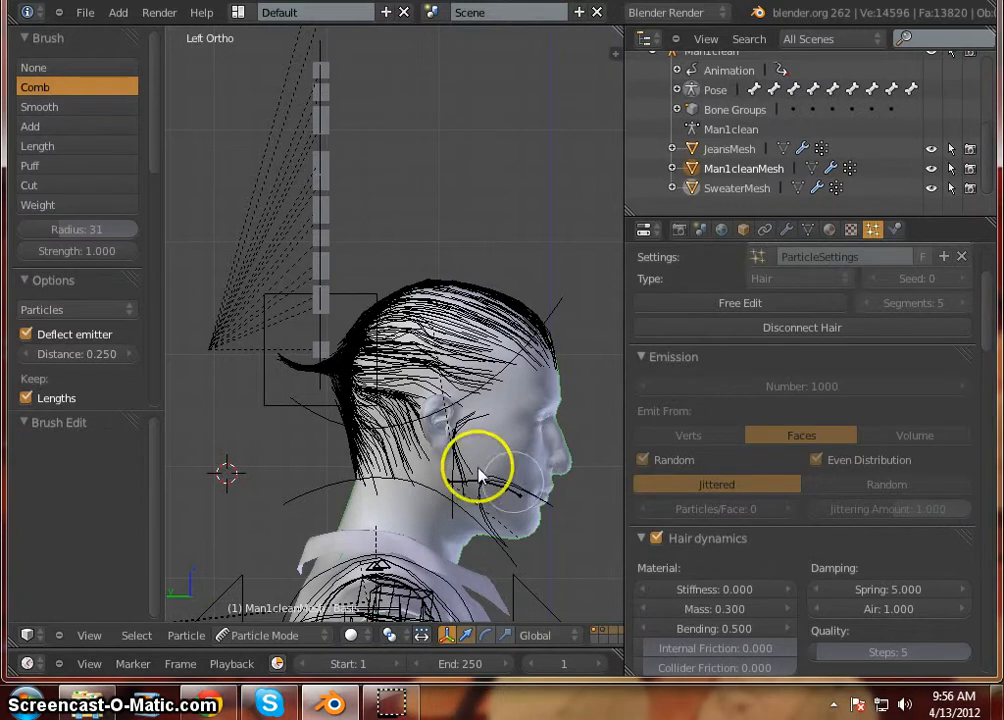
{"action": "mouse_move", "coordinate": [253, 482]}
{"action": "middle_mouse_down"}
{"action": "mouse_move", "coordinate": [504, 525]}
{"action": "mouse_move", "coordinate": [459, 464]}
{"action": "mouse_move", "coordinate": [332, 504]}
{"action": "mouse_move", "coordinate": [233, 482]}
{"action": "mouse_move", "coordinate": [540, 566]}
{"action": "mouse_move", "coordinate": [374, 527]}
{"action": "mouse_move", "coordinate": [350, 533]}
{"action": "mouse_move", "coordinate": [583, 598]}
{"action": "mouse_move", "coordinate": [405, 567]}
{"action": "mouse_move", "coordinate": [601, 597]}
{"action": "mouse_move", "coordinate": [576, 597]}
{"action": "mouse_move", "coordinate": [482, 453]}
{"action": "middle_mouse_up"}
{"action": "scroll", "coordinate": [537, 432], "scroll_direction": "down", "scroll_amount": 2}
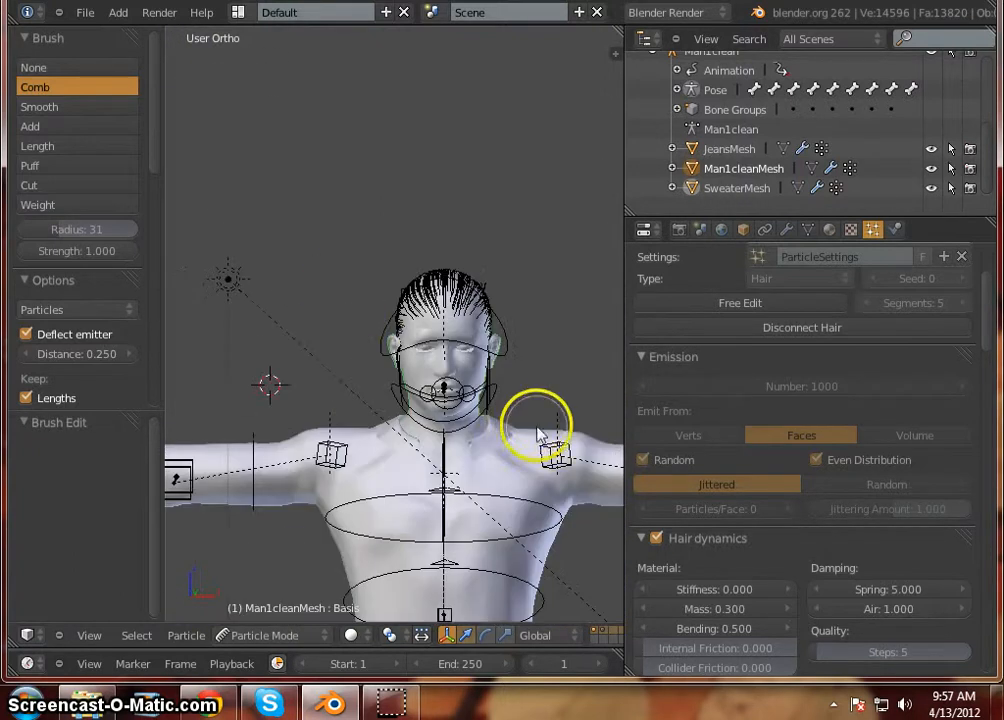
{"action": "scroll", "coordinate": [537, 432], "scroll_direction": "up", "scroll_amount": 2}
{"action": "scroll", "coordinate": [773, 340], "scroll_direction": "down", "scroll_amount": 5}
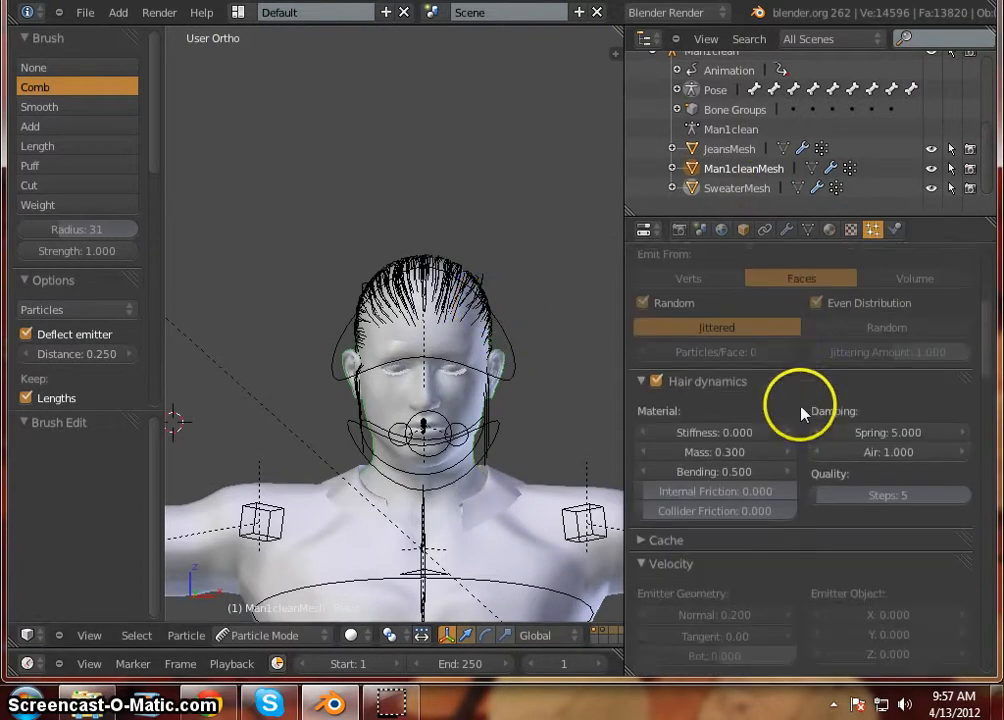
{"action": "scroll", "coordinate": [798, 410], "scroll_direction": "down", "scroll_amount": 1}
{"action": "scroll", "coordinate": [798, 410], "scroll_direction": "up", "scroll_amount": 8}
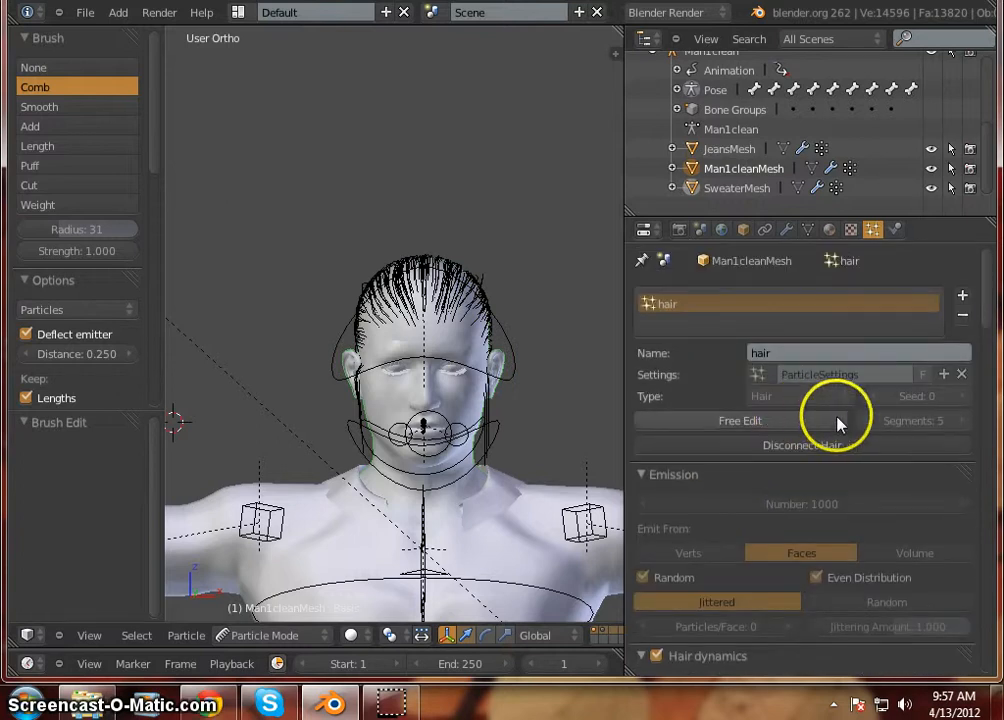
{"action": "scroll", "coordinate": [838, 425], "scroll_direction": "down", "scroll_amount": 2}
{"action": "scroll", "coordinate": [838, 400], "scroll_direction": "down", "scroll_amount": 4}
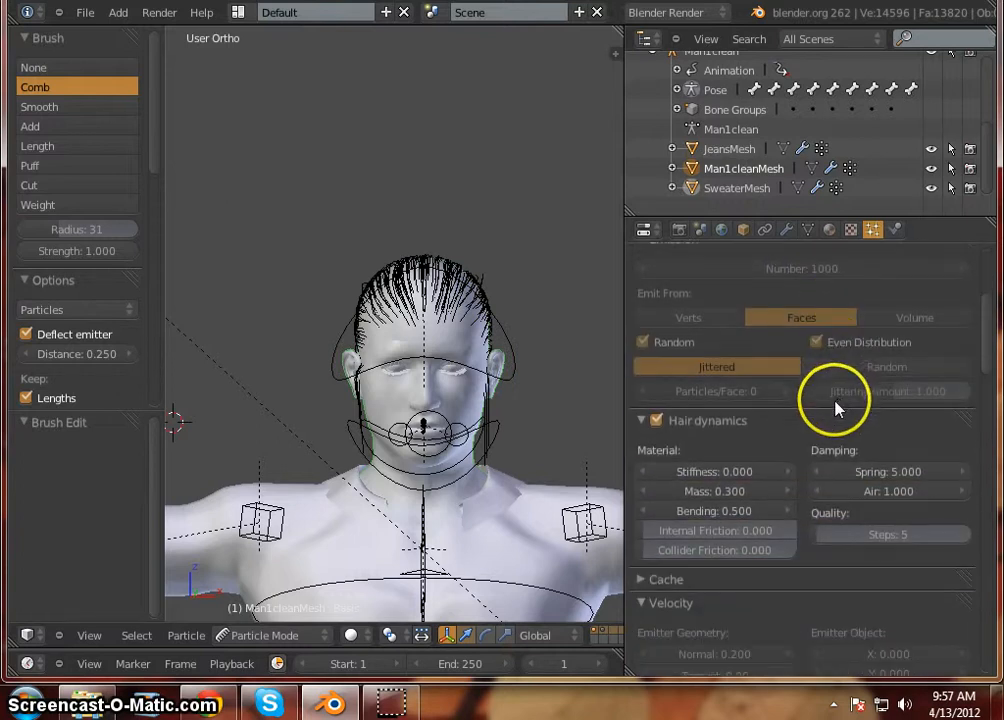
{"action": "scroll", "coordinate": [838, 408], "scroll_direction": "down", "scroll_amount": 6}
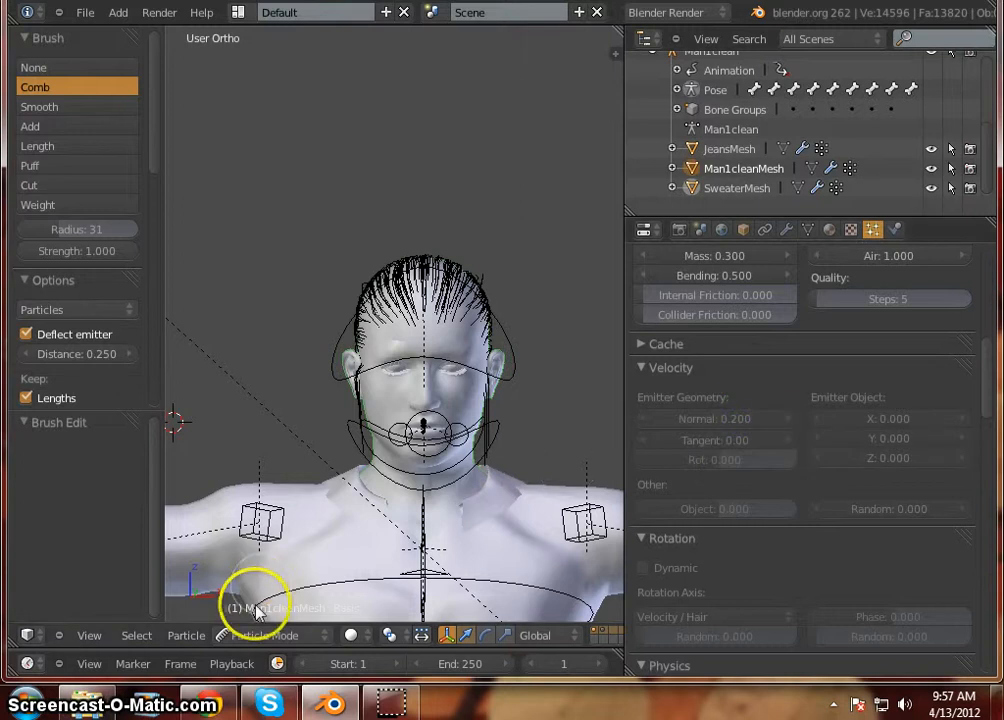
Switch from Particle Mode to Object Mode and select Man1cleanMesh with its hair particle system.
{"action": "left_click", "coordinate": [285, 638]}
{"action": "left_click", "coordinate": [283, 614]}
{"action": "scroll", "coordinate": [901, 325], "scroll_direction": "up", "scroll_amount": 8}
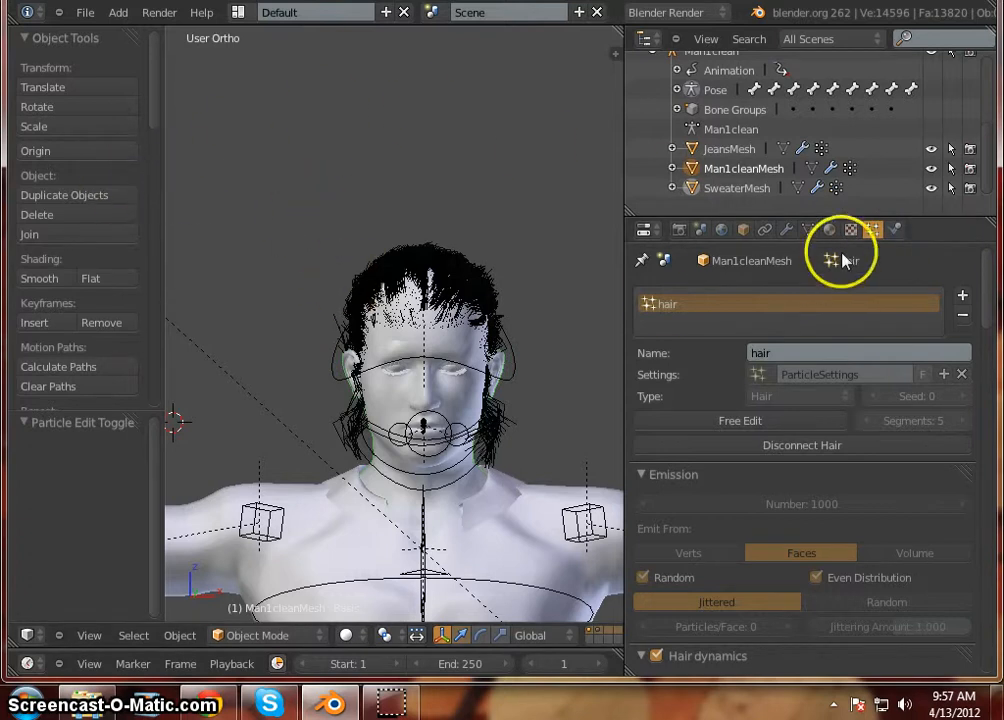
{"action": "left_click", "coordinate": [740, 172]}
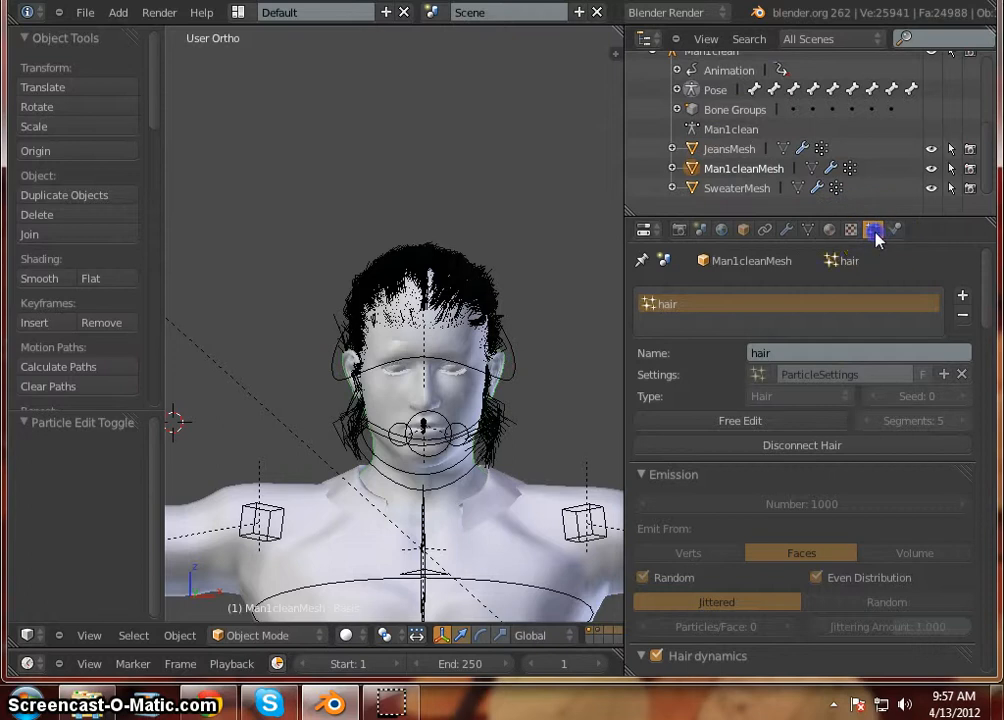
Try the None display option for the hair particles in the viewport, and return the display to Rendered.
{"action": "scroll", "coordinate": [857, 437], "scroll_direction": "down", "scroll_amount": 5}
{"action": "scroll", "coordinate": [857, 437], "scroll_direction": "down", "scroll_amount": 6}
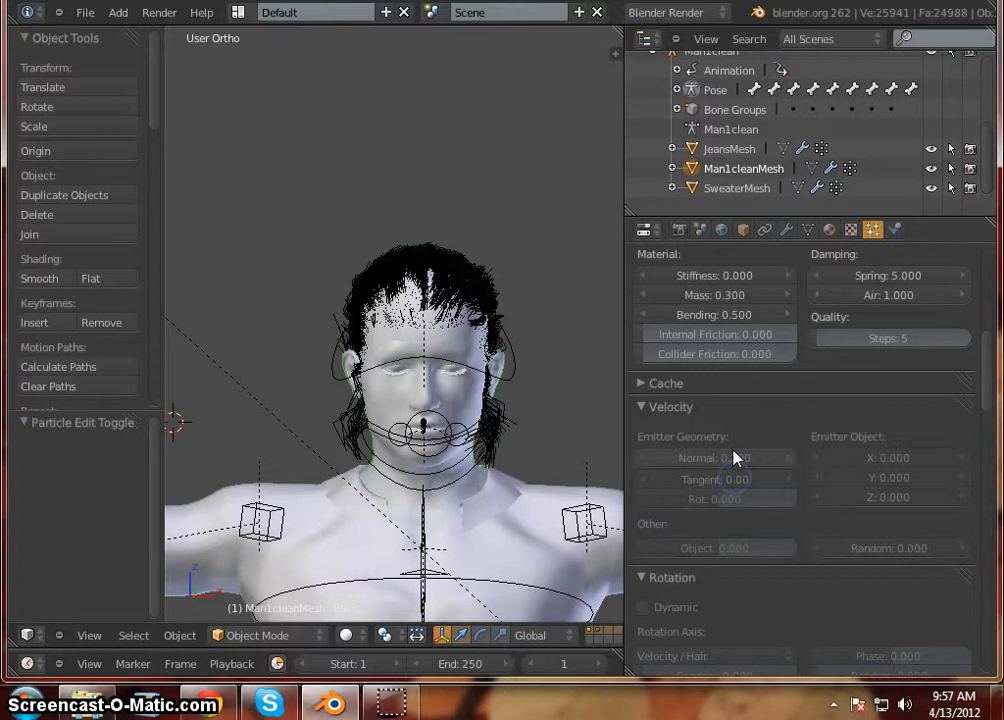
{"action": "left_click", "coordinate": [799, 467]}
{"action": "scroll", "coordinate": [799, 470], "scroll_direction": "down", "scroll_amount": 7}
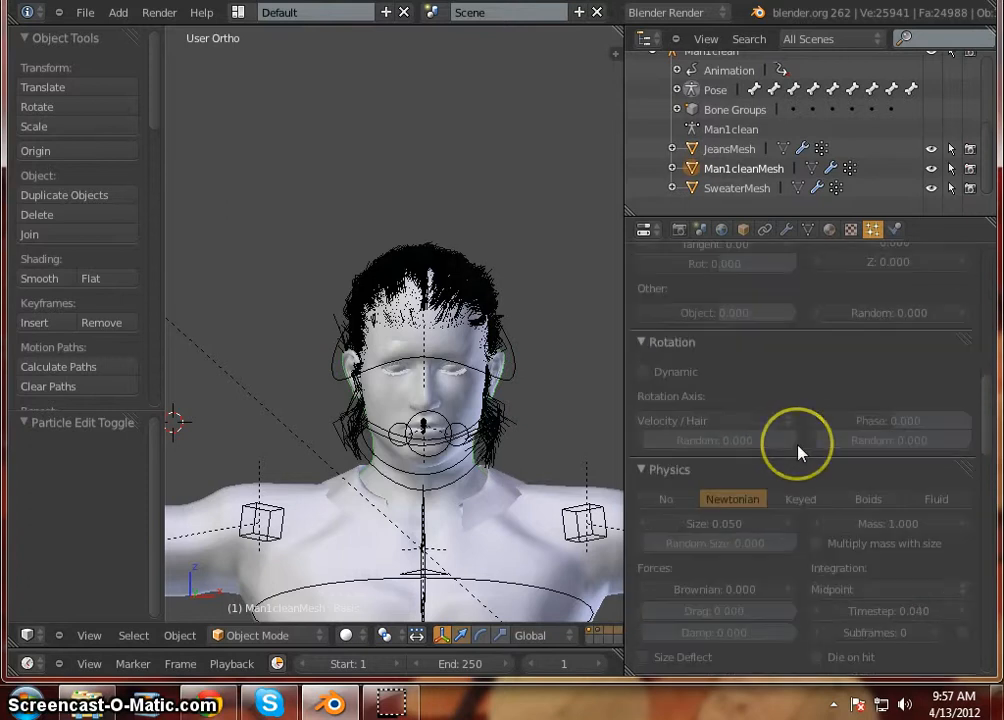
{"action": "scroll", "coordinate": [799, 453], "scroll_direction": "down", "scroll_amount": 1}
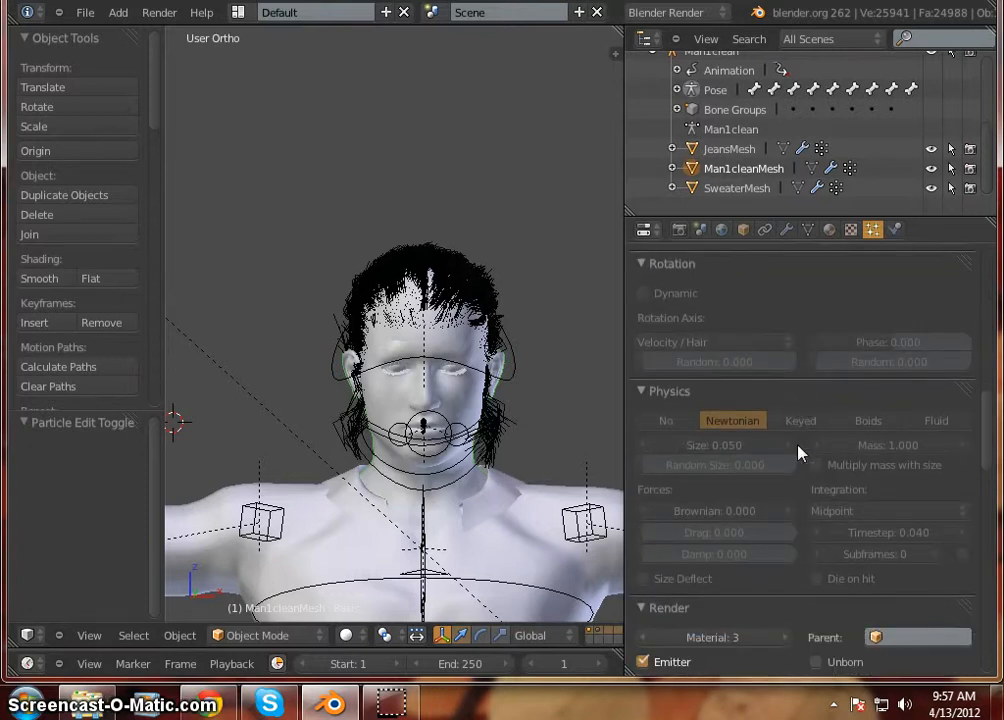
{"action": "scroll", "coordinate": [799, 453], "scroll_direction": "down", "scroll_amount": 6}
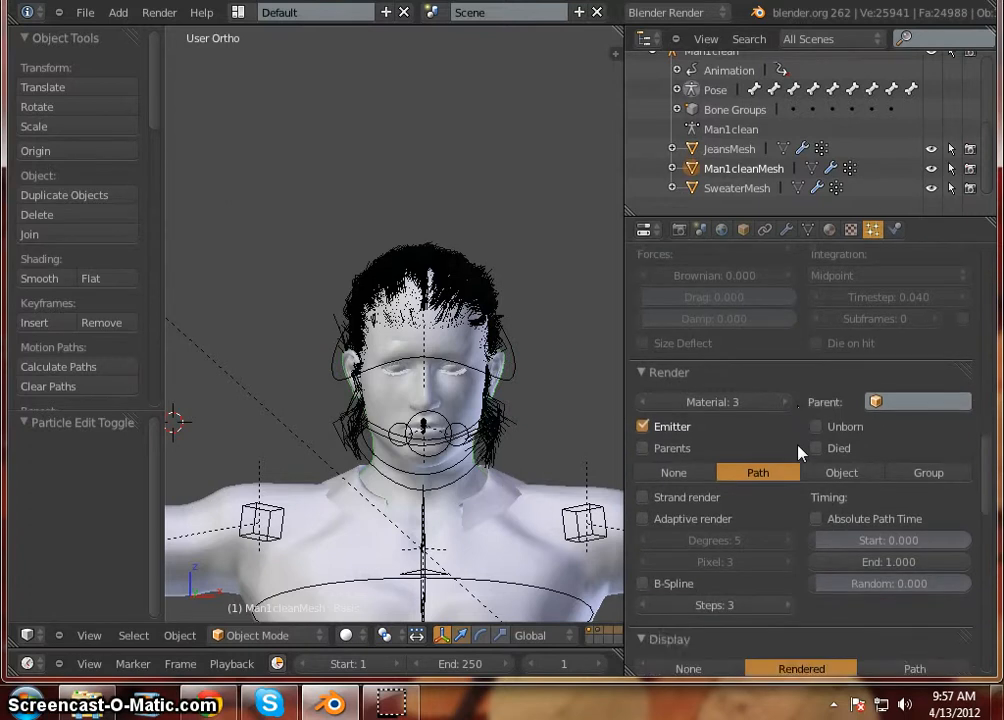
{"action": "scroll", "coordinate": [799, 453], "scroll_direction": "down", "scroll_amount": 4}
{"action": "scroll", "coordinate": [799, 453], "scroll_direction": "down", "scroll_amount": 4}
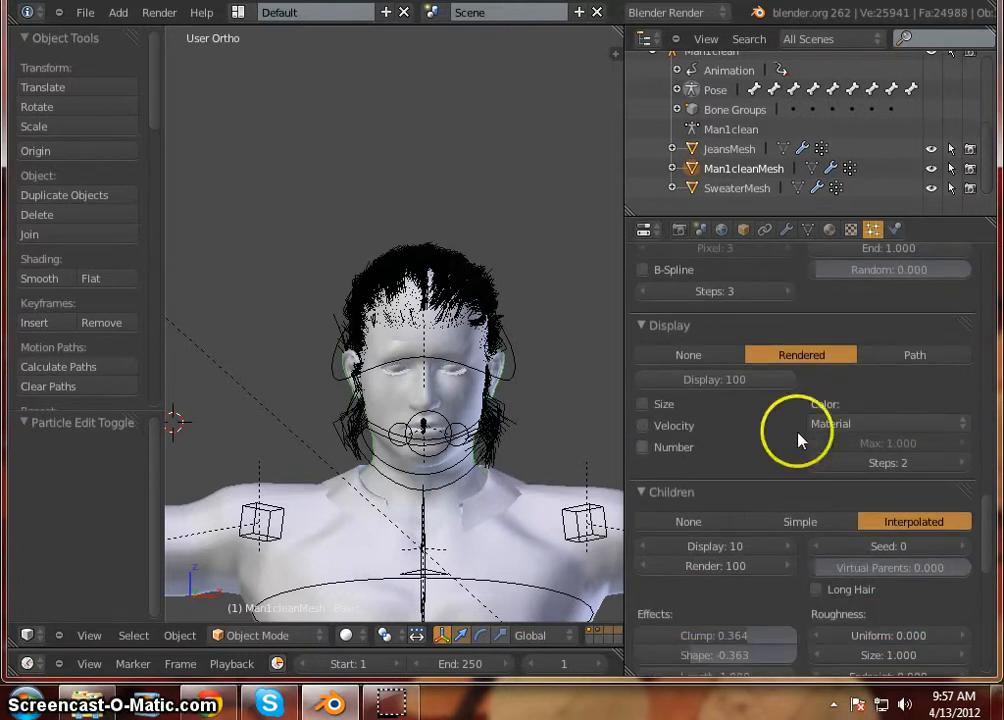
{"action": "left_click", "coordinate": [726, 358]}
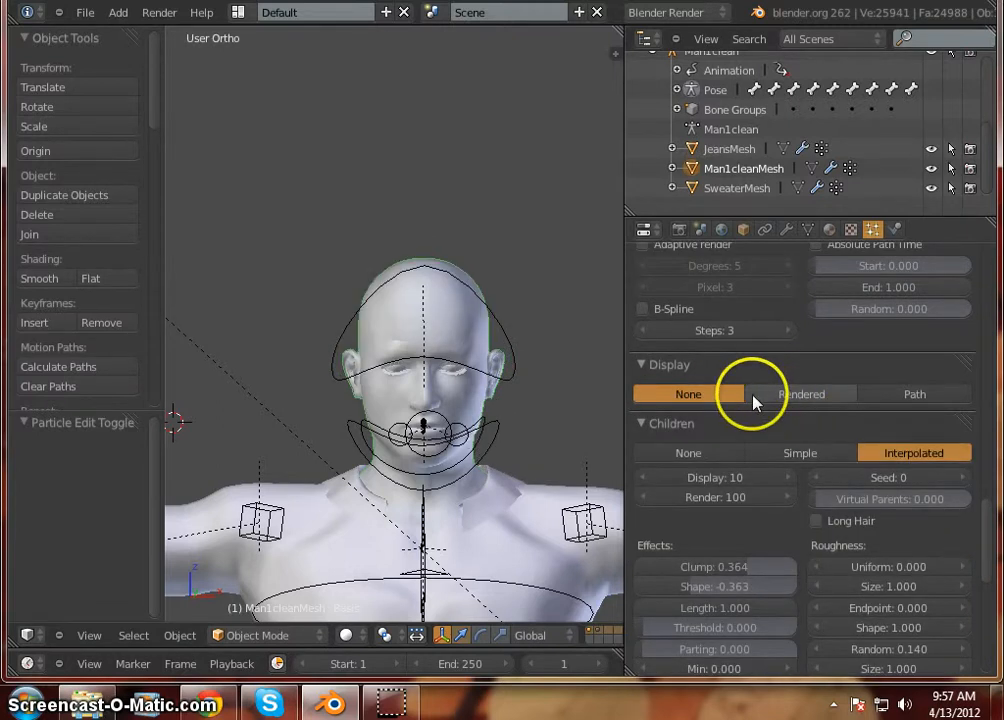
{"action": "left_click", "coordinate": [808, 396]}
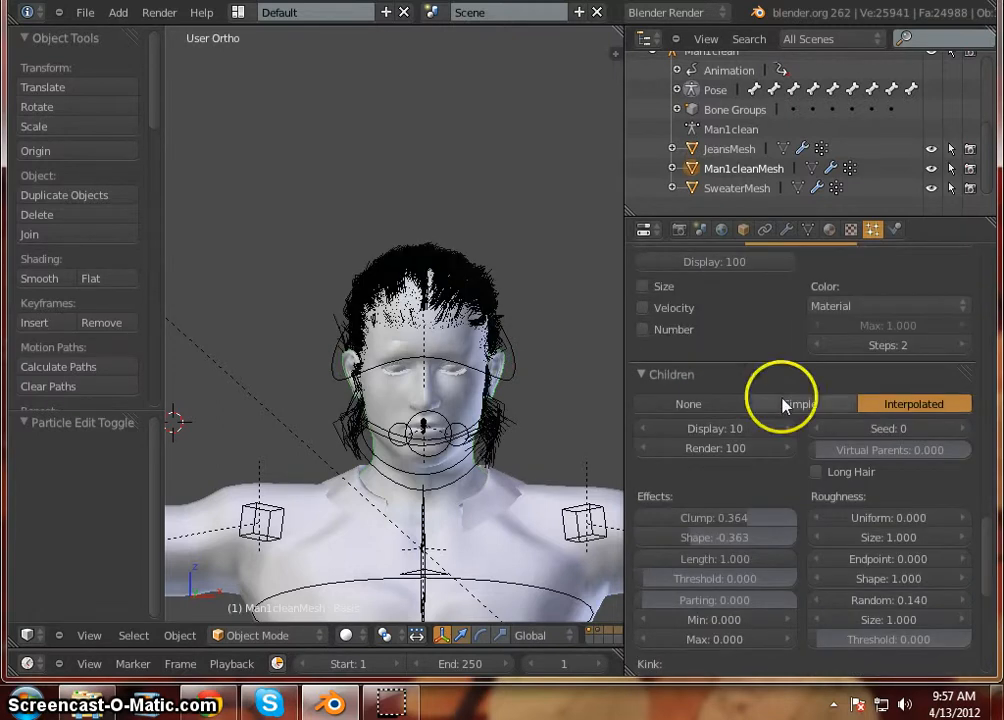
Set the hair particles' Children to None and check the parent strands from the front.
{"action": "left_click", "coordinate": [725, 404]}
{"action": "scroll", "coordinate": [860, 433], "scroll_direction": "up", "scroll_amount": 4}
{"action": "scroll", "coordinate": [840, 437], "scroll_direction": "up", "scroll_amount": 12}
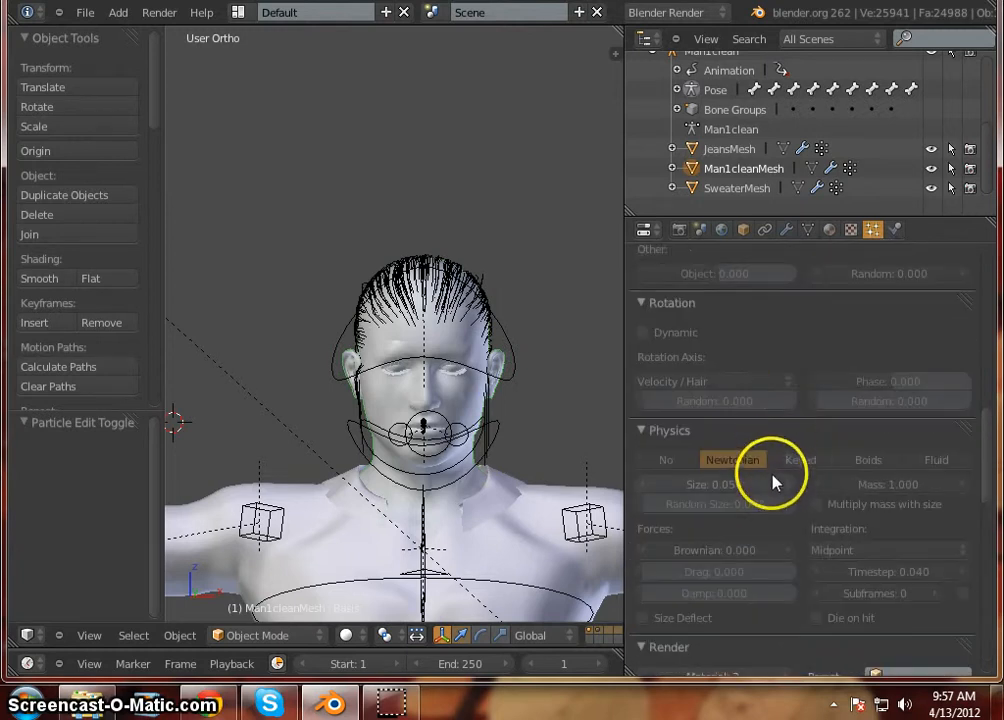
{"action": "scroll", "coordinate": [771, 485], "scroll_direction": "up", "scroll_amount": 5}
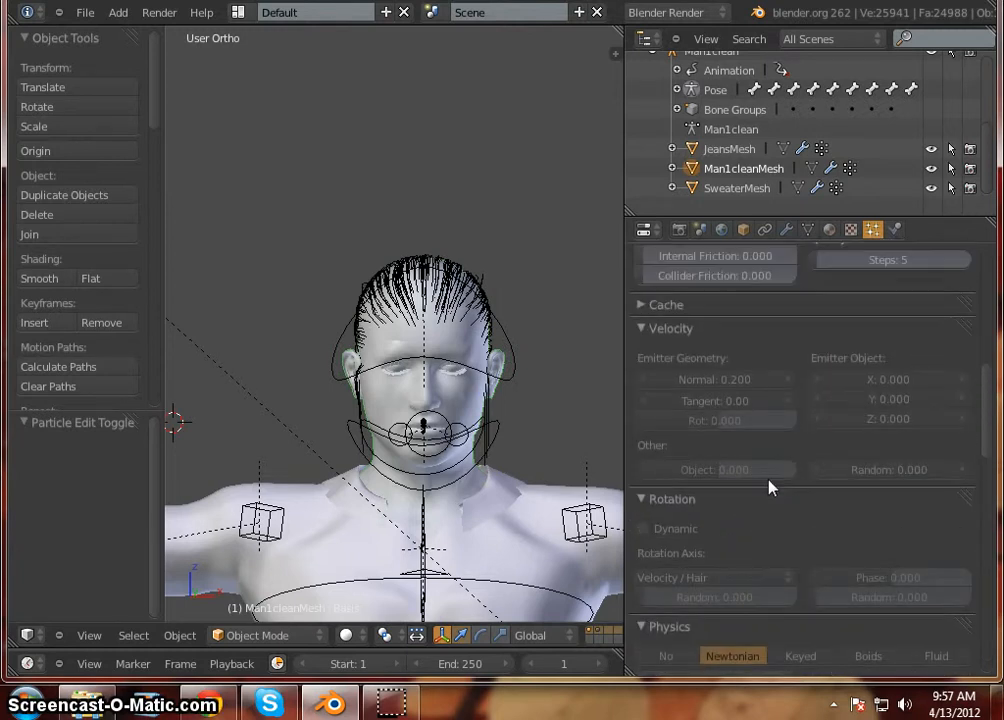
{"action": "scroll", "coordinate": [748, 422], "scroll_direction": "up", "scroll_amount": 1}
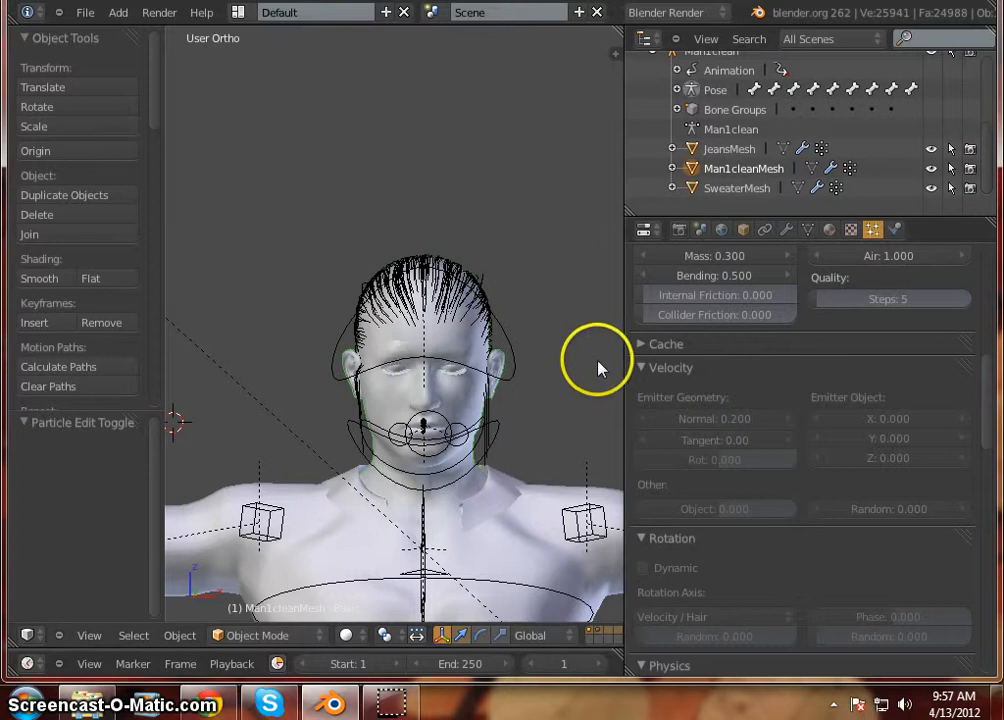
{"action": "mouse_move", "coordinate": [558, 368]}
{"action": "middle_mouse_down"}
{"action": "mouse_move", "coordinate": [268, 385]}
{"action": "mouse_move", "coordinate": [437, 377]}
{"action": "mouse_move", "coordinate": [672, 393]}
{"action": "mouse_move", "coordinate": [830, 383]}
{"action": "mouse_move", "coordinate": [426, 352]}
{"action": "mouse_move", "coordinate": [493, 404]}
{"action": "mouse_move", "coordinate": [657, 363]}
{"action": "mouse_move", "coordinate": [784, 375]}
{"action": "mouse_move", "coordinate": [504, 381]}
{"action": "mouse_move", "coordinate": [578, 369]}
{"action": "middle_mouse_up"}
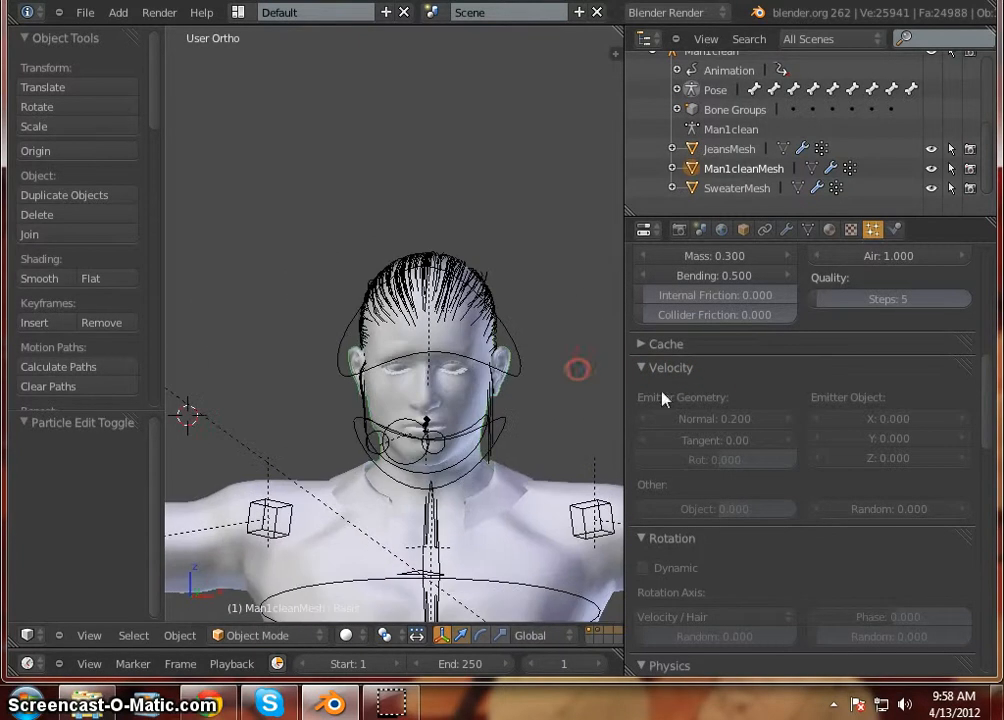
Set the hair particles' Children type to Simple and view the resulting hair from slightly above the face.
{"action": "scroll", "coordinate": [890, 504], "scroll_direction": "down", "scroll_amount": 15}
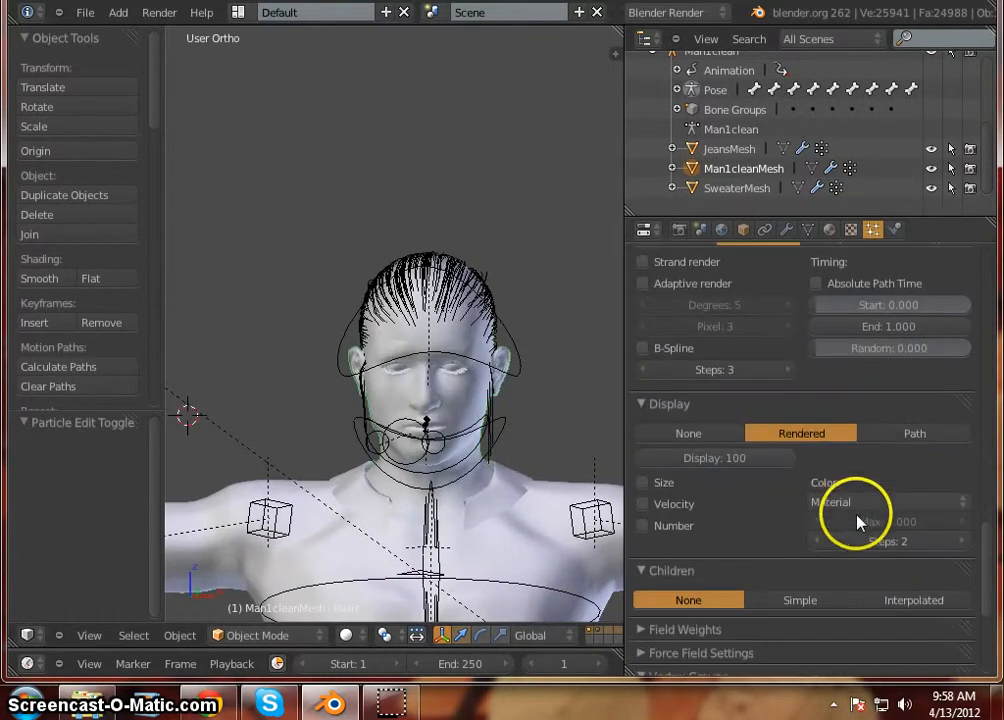
{"action": "scroll", "coordinate": [857, 521], "scroll_direction": "down", "scroll_amount": 5}
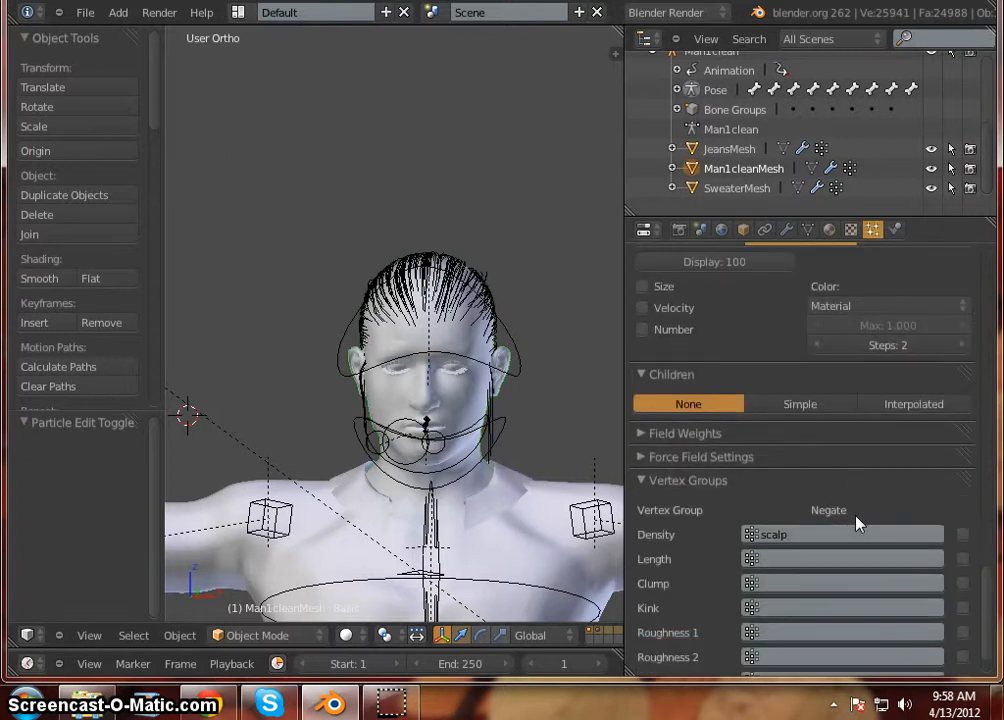
{"action": "scroll", "coordinate": [857, 521], "scroll_direction": "down", "scroll_amount": 2}
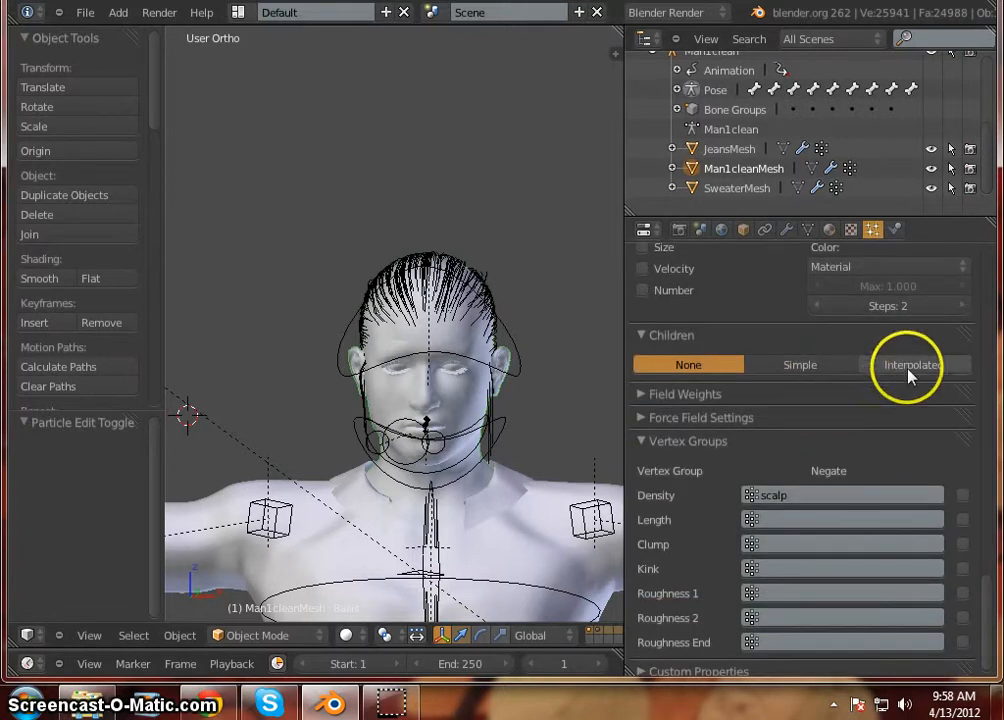
{"action": "left_click", "coordinate": [786, 364]}
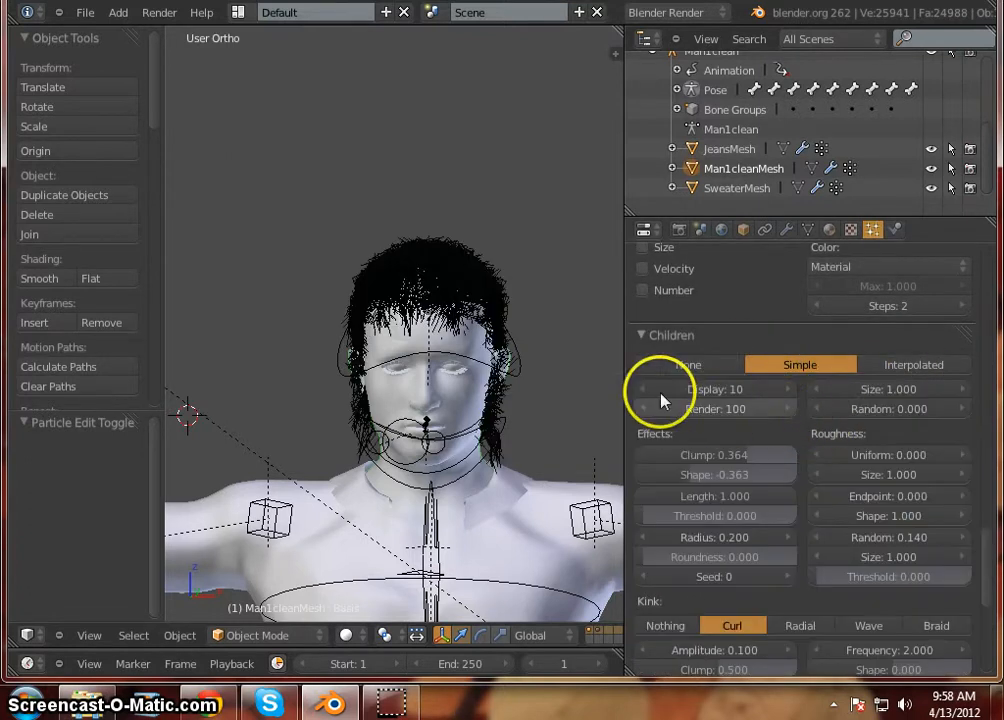
{"action": "mouse_move", "coordinate": [605, 418]}
{"action": "middle_mouse_down"}
{"action": "mouse_move", "coordinate": [325, 418]}
{"action": "mouse_move", "coordinate": [350, 426]}
{"action": "mouse_move", "coordinate": [778, 408]}
{"action": "mouse_move", "coordinate": [826, 418]}
{"action": "mouse_move", "coordinate": [329, 414]}
{"action": "mouse_move", "coordinate": [392, 430]}
{"action": "mouse_move", "coordinate": [616, 417]}
{"action": "mouse_move", "coordinate": [898, 428]}
{"action": "mouse_move", "coordinate": [782, 422]}
{"action": "mouse_move", "coordinate": [791, 422]}
{"action": "mouse_move", "coordinate": [625, 433]}
{"action": "mouse_move", "coordinate": [560, 424]}
{"action": "mouse_move", "coordinate": [600, 430]}
{"action": "middle_mouse_up"}
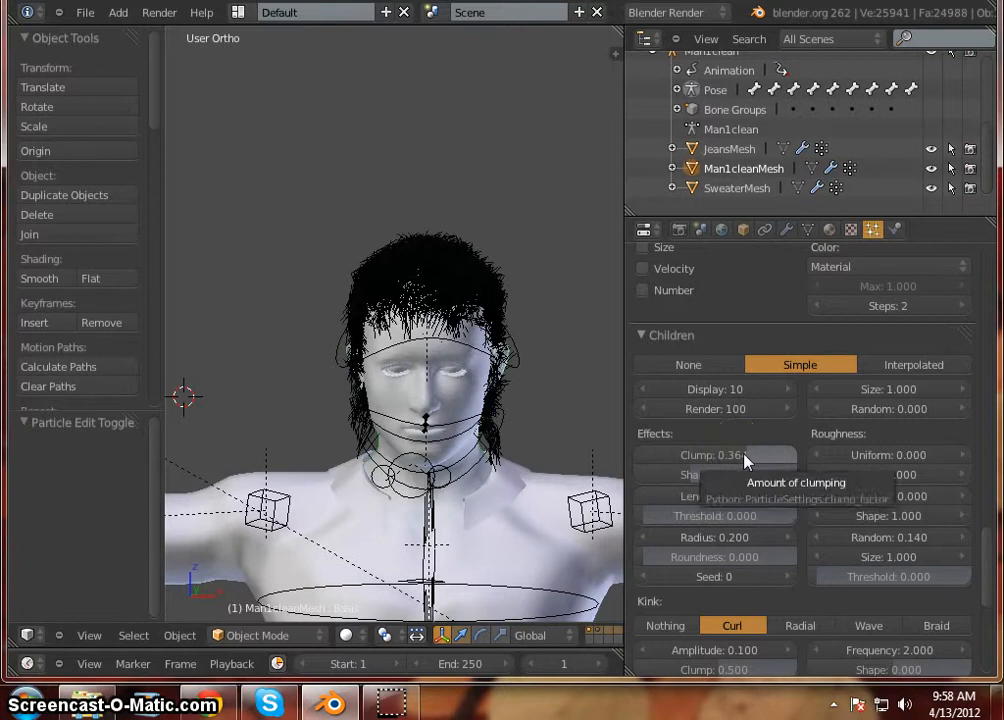
Raise the child hairs' Clump effect to 1.000 and inspect the strands up close around the face.
{"action": "left_click_drag", "start_coordinate": [745, 460], "coordinate": [822, 462]}
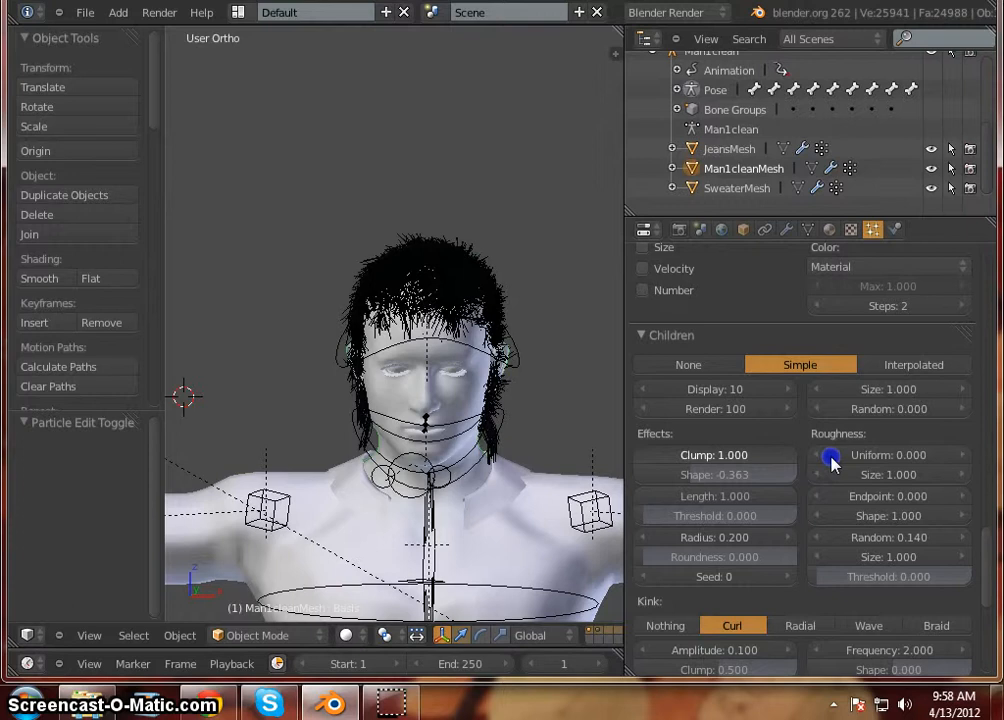
{"action": "scroll", "coordinate": [520, 334], "scroll_direction": "up", "scroll_amount": 2}
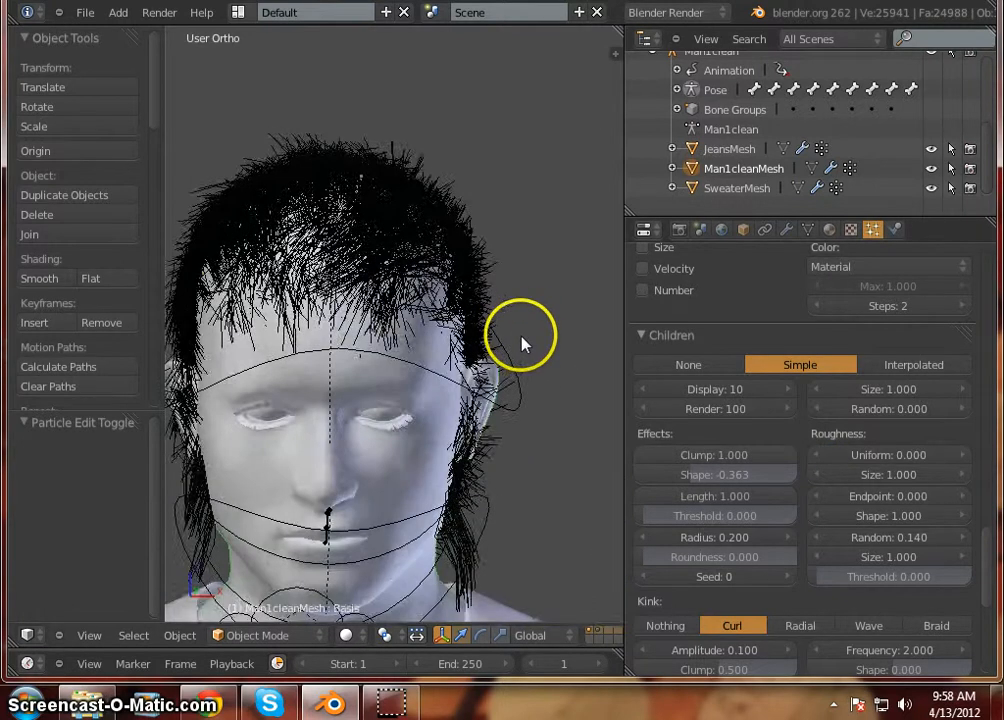
{"action": "scroll", "coordinate": [330, 300], "scroll_direction": "down", "scroll_amount": 1}
{"action": "scroll", "coordinate": [327, 290], "scroll_direction": "up", "scroll_amount": 3}
{"action": "scroll", "coordinate": [470, 316], "scroll_direction": "down", "scroll_amount": 2}
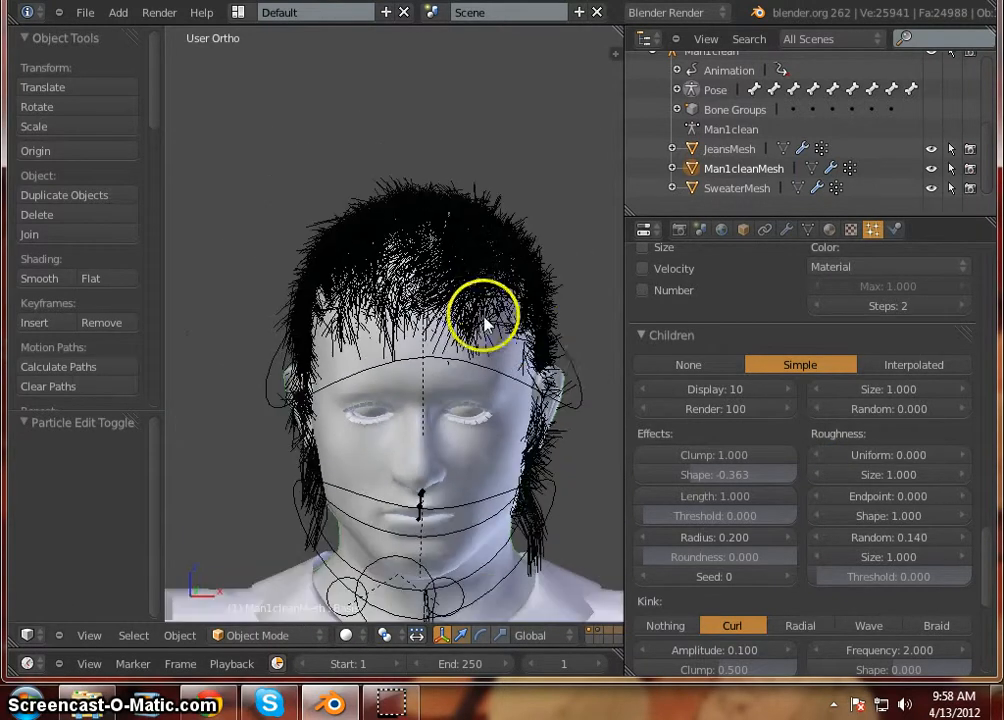
{"action": "mouse_move", "coordinate": [552, 370]}
{"action": "middle_mouse_down"}
{"action": "mouse_move", "coordinate": [332, 359]}
{"action": "mouse_move", "coordinate": [354, 352]}
{"action": "mouse_move", "coordinate": [516, 383]}
{"action": "mouse_move", "coordinate": [701, 366]}
{"action": "mouse_move", "coordinate": [789, 381]}
{"action": "mouse_move", "coordinate": [443, 362]}
{"action": "mouse_move", "coordinate": [569, 345]}
{"action": "mouse_move", "coordinate": [753, 376]}
{"action": "mouse_move", "coordinate": [506, 359]}
{"action": "mouse_move", "coordinate": [663, 381]}
{"action": "mouse_move", "coordinate": [554, 359]}
{"action": "middle_mouse_up"}
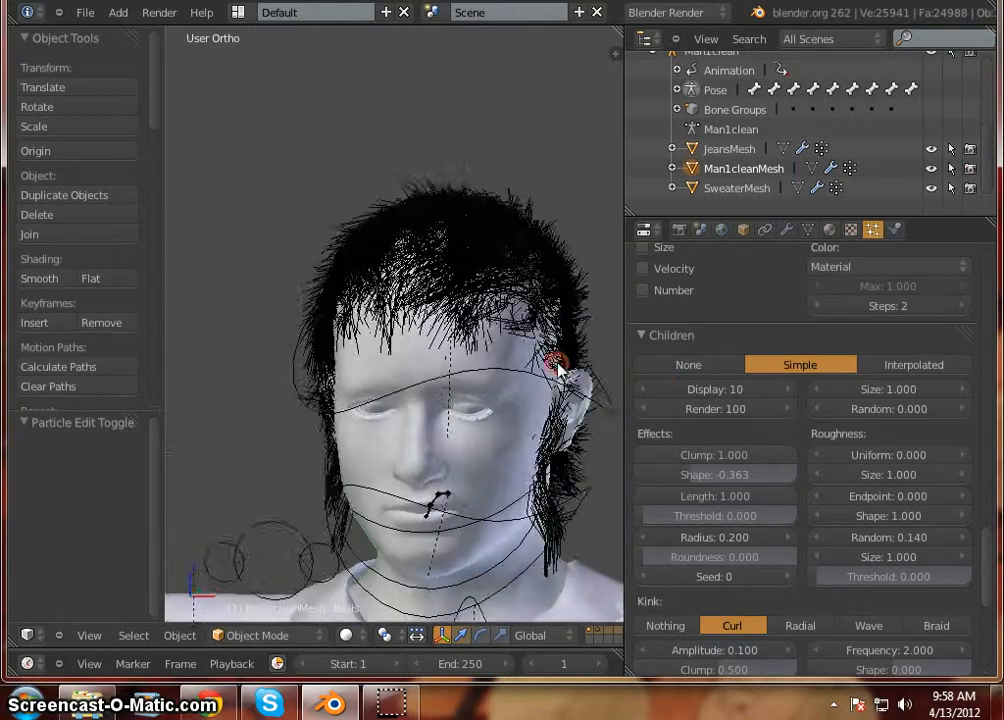
Enter Particle Mode and trim the long sideburn strands on the character's left side with the Cut brush.
{"action": "scroll", "coordinate": [468, 340], "scroll_direction": "down", "scroll_amount": 2}
{"action": "scroll", "coordinate": [480, 336], "scroll_direction": "up", "scroll_amount": 2}
{"action": "scroll", "coordinate": [497, 332], "scroll_direction": "down", "scroll_amount": 1}
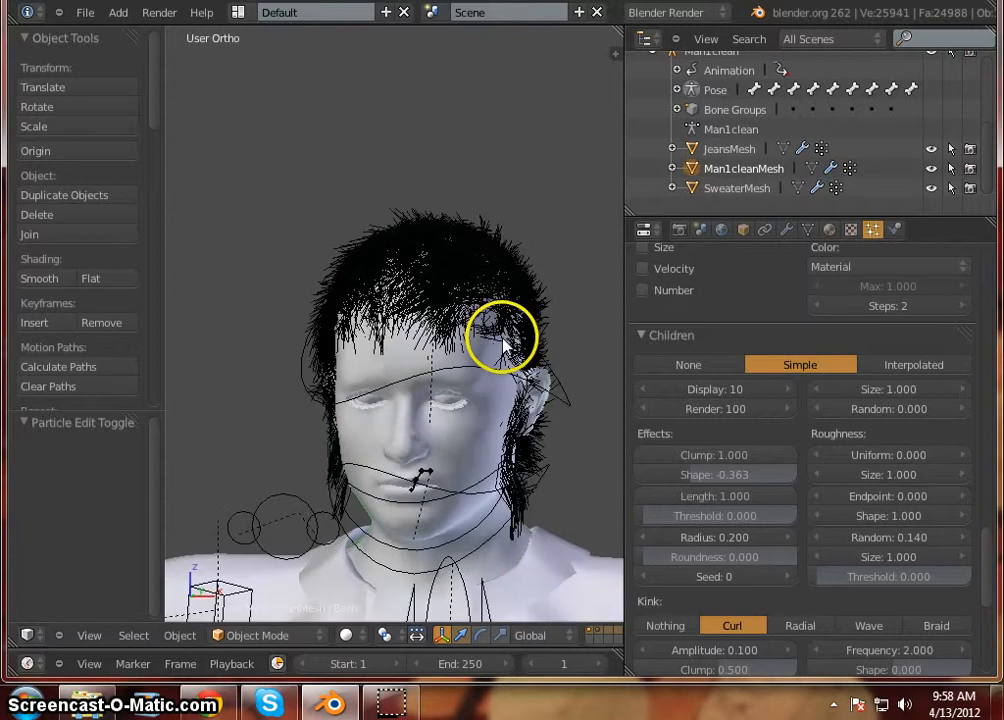
{"action": "middle_click_drag", "start_coordinate": [556, 432], "coordinate": [430, 440]}
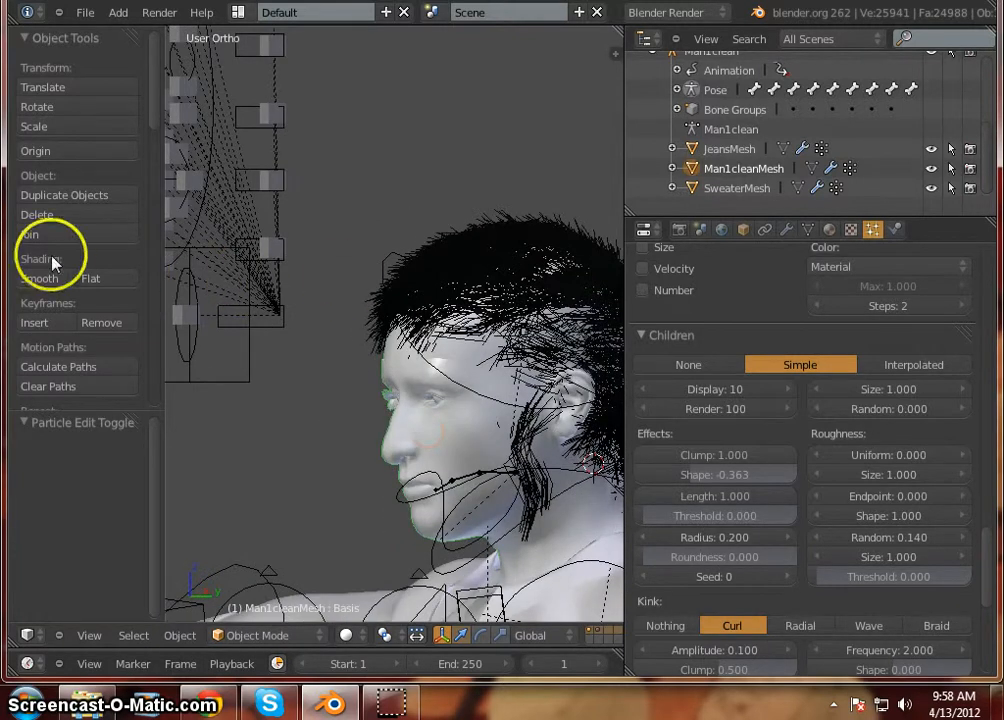
{"action": "left_click", "coordinate": [305, 638]}
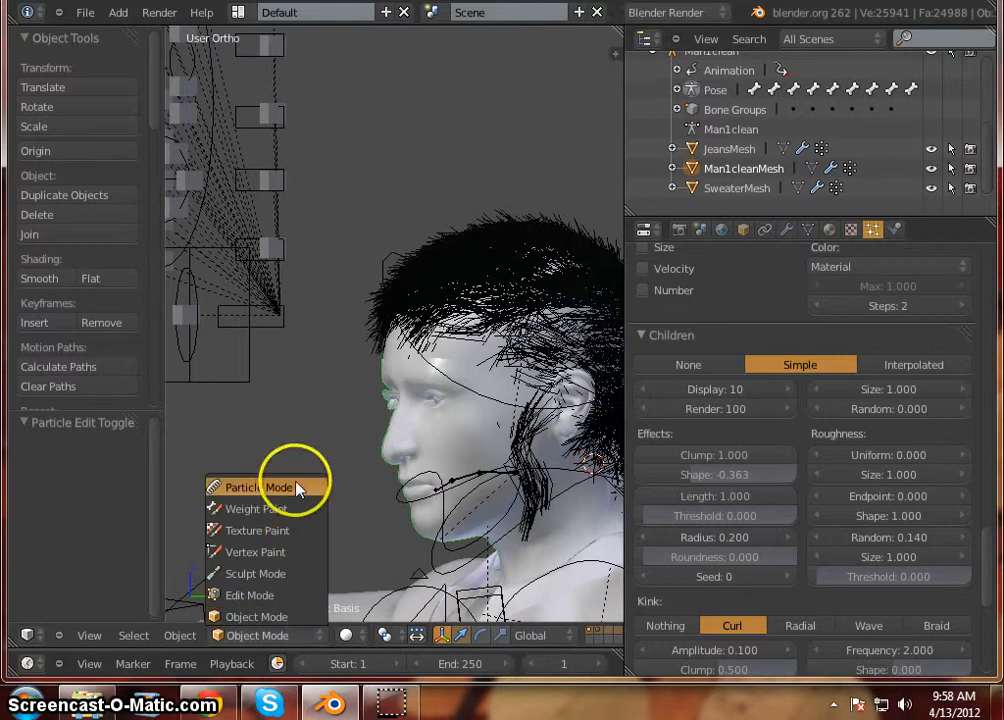
{"action": "left_click", "coordinate": [300, 484]}
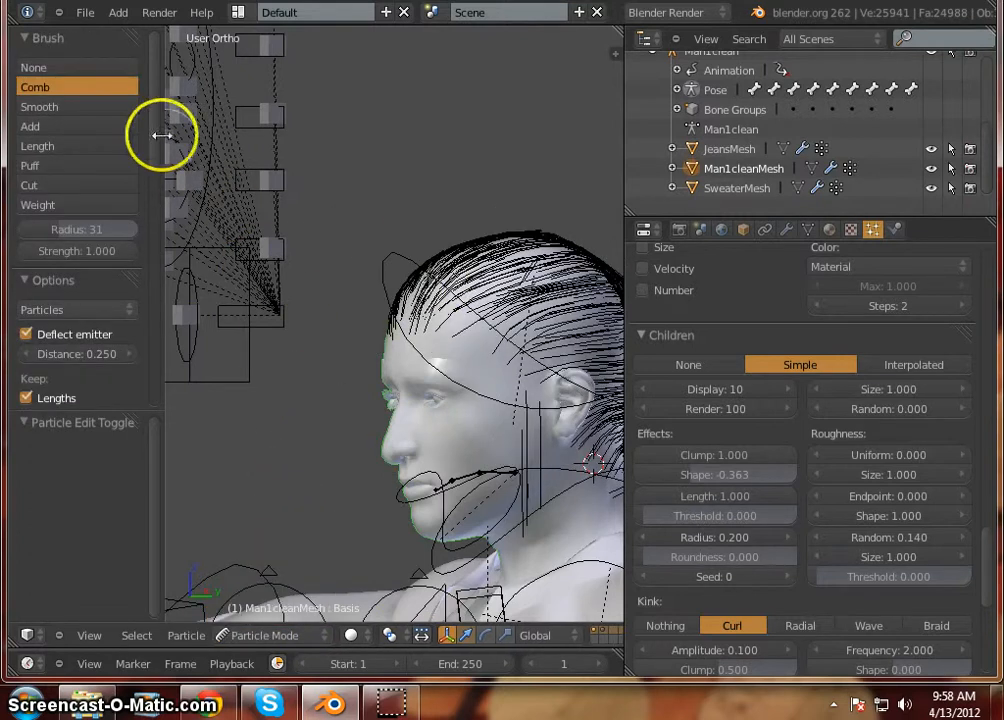
{"action": "left_click", "coordinate": [60, 187]}
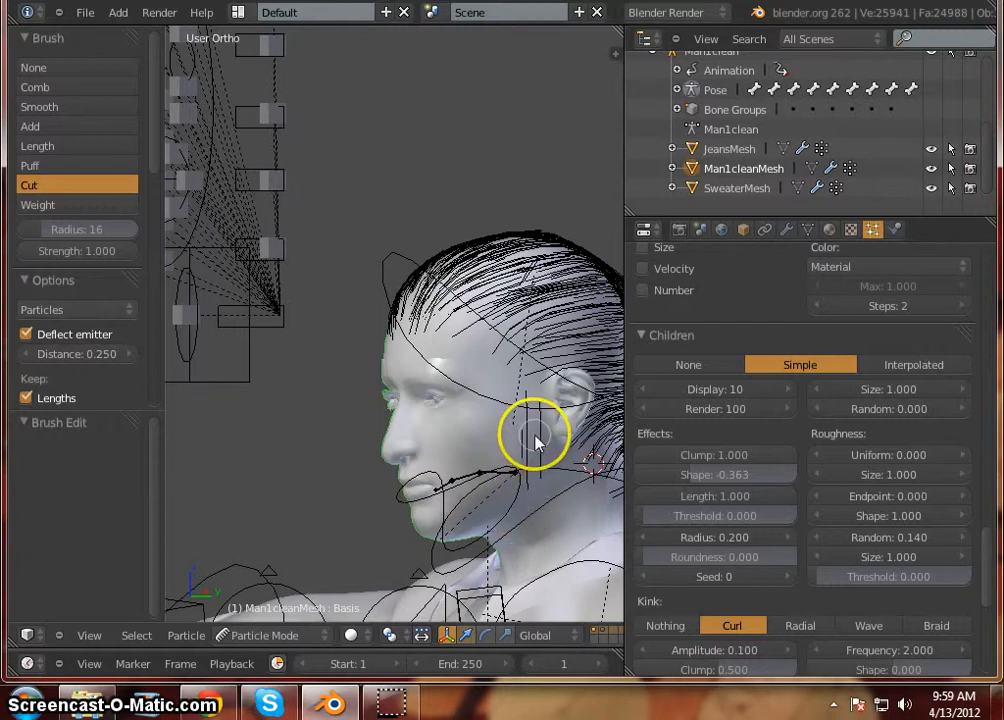
Comb the sideburn strands on the character's right side downward, away from the ear.
{"action": "middle_click_drag", "start_coordinate": [464, 517], "coordinate": [710, 512]}
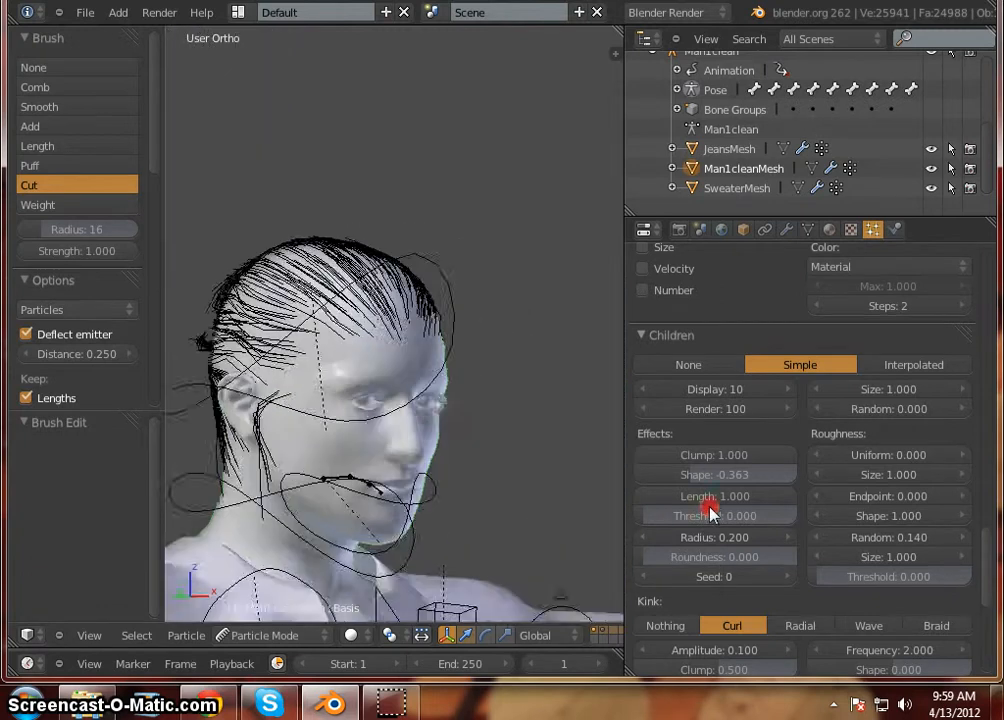
{"action": "middle_click_drag", "start_coordinate": [276, 518], "coordinate": [413, 497]}
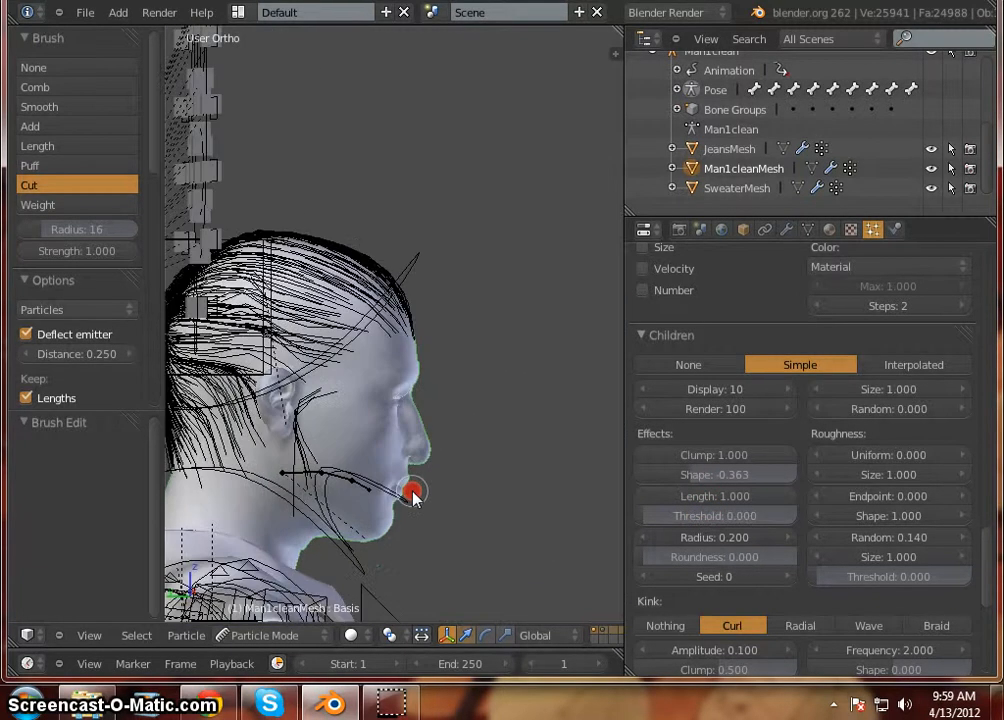
{"action": "left_click", "coordinate": [79, 88]}
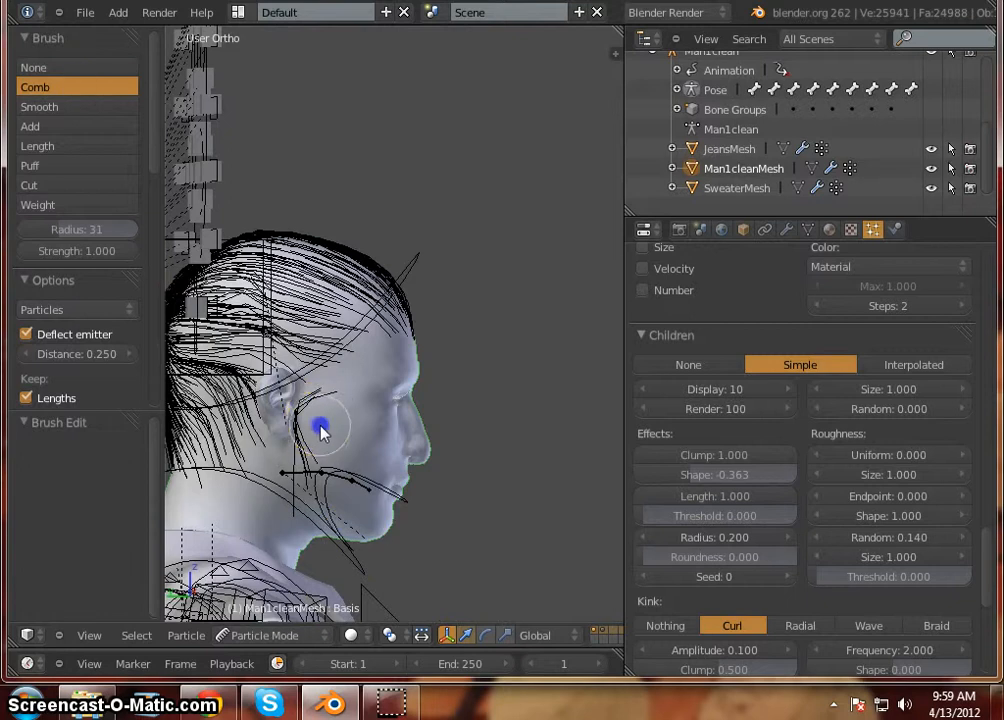
{"action": "mouse_move", "coordinate": [320, 430]}
{"action": "left_mouse_down"}
{"action": "mouse_move", "coordinate": [336, 471]}
{"action": "mouse_move", "coordinate": [329, 498]}
{"action": "left_mouse_up"}
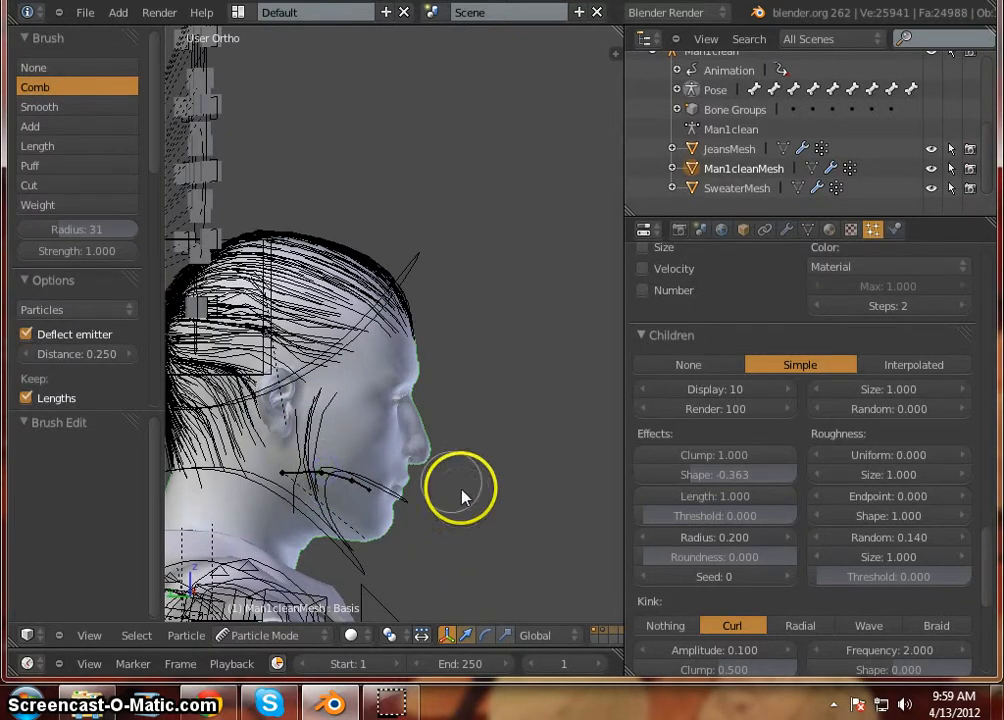
Trim the right sideburn strands short in front of the ear with the Cut brush and check both sides from the front.
{"action": "middle_click_drag", "start_coordinate": [461, 497], "coordinate": [434, 490]}
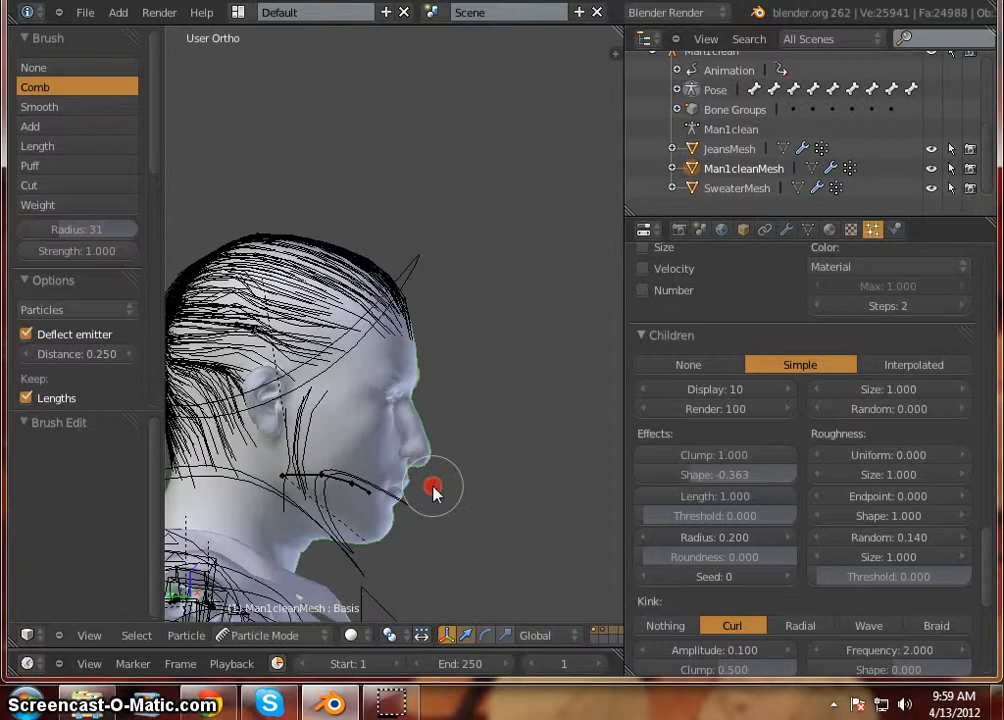
{"action": "left_click", "coordinate": [62, 187]}
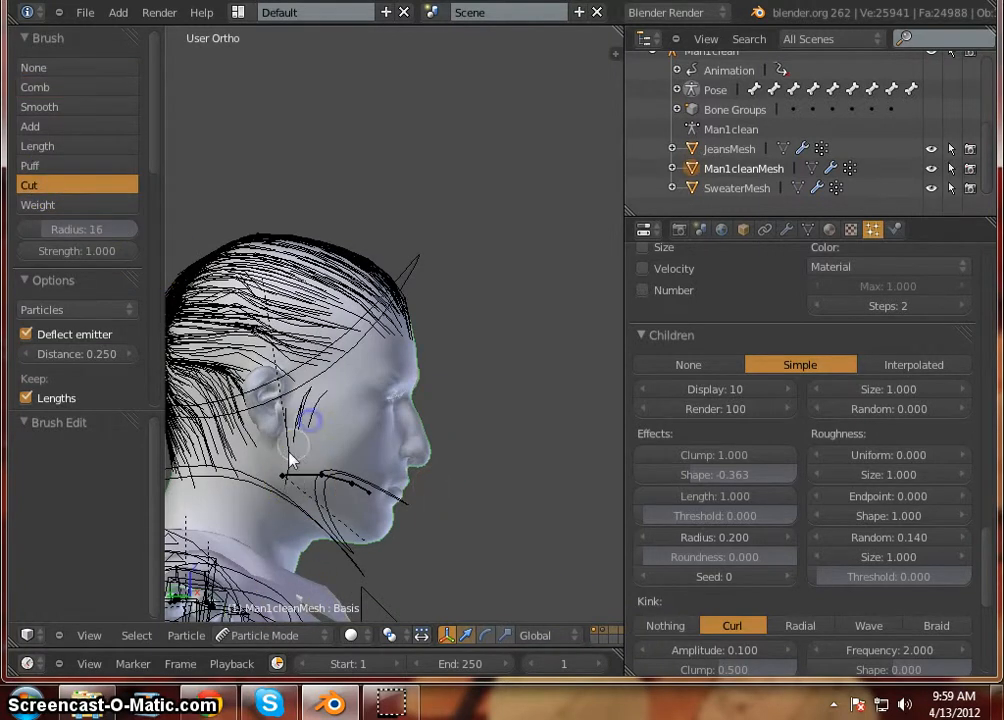
{"action": "left_click_drag", "start_coordinate": [289, 459], "coordinate": [284, 456]}
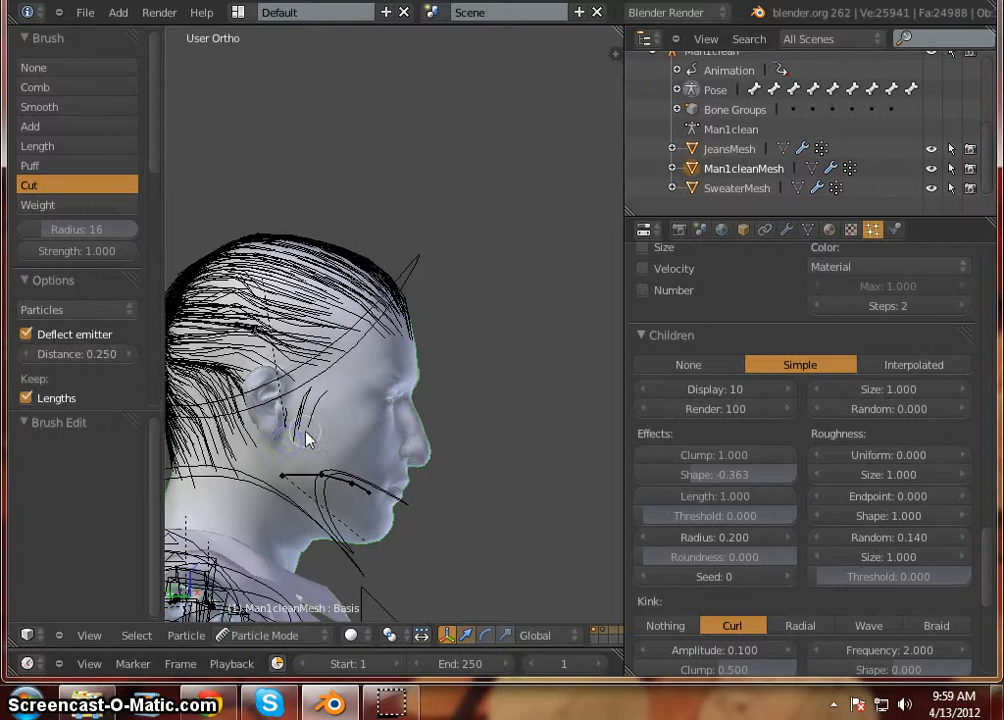
{"action": "middle_click_drag", "start_coordinate": [415, 505], "coordinate": [237, 500]}
{"action": "middle_click_drag", "start_coordinate": [370, 522], "coordinate": [418, 516]}
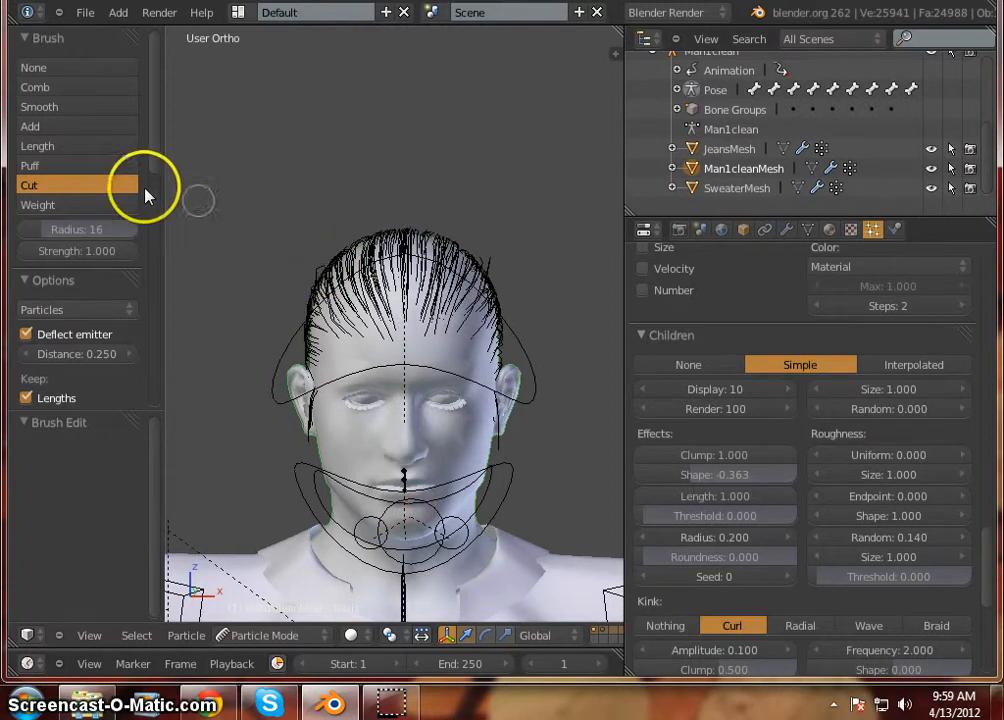
Set the Puff brush strength to 0.538 and lift the strands along the front hairline.
{"action": "left_click", "coordinate": [48, 166]}
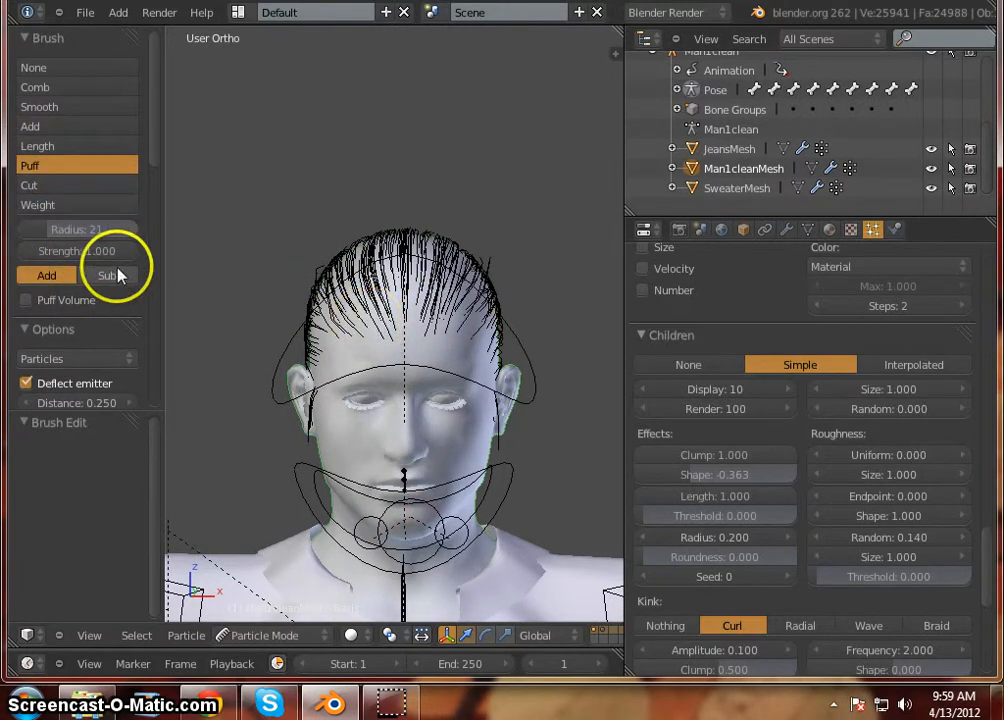
{"action": "left_click_drag", "start_coordinate": [105, 251], "coordinate": [48, 252]}
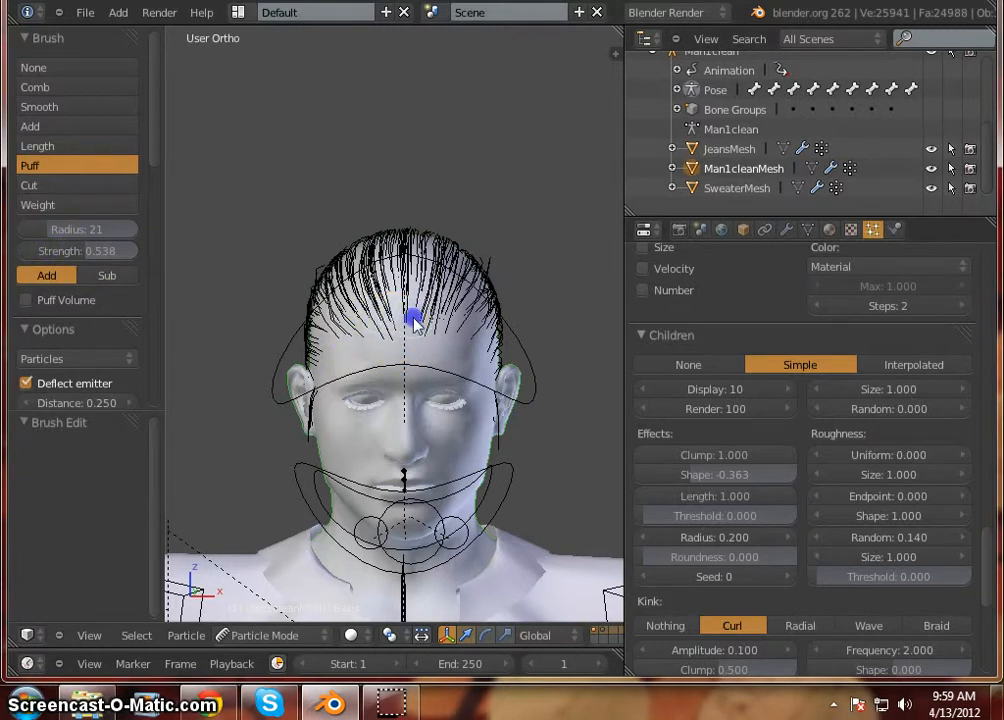
{"action": "left_click_drag", "start_coordinate": [413, 317], "coordinate": [464, 321]}
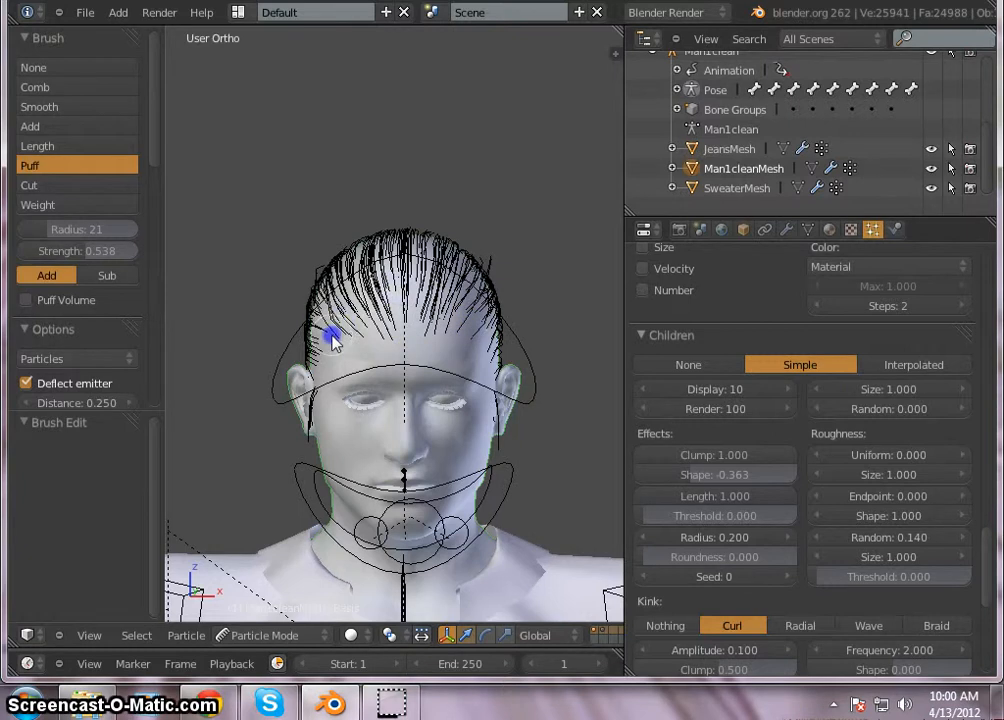
Puff up the strands on the right side of the head, around the temple and above the ear.
{"action": "middle_click_drag", "start_coordinate": [362, 395], "coordinate": [520, 404]}
{"action": "left_click_drag", "start_coordinate": [318, 345], "coordinate": [318, 345]}
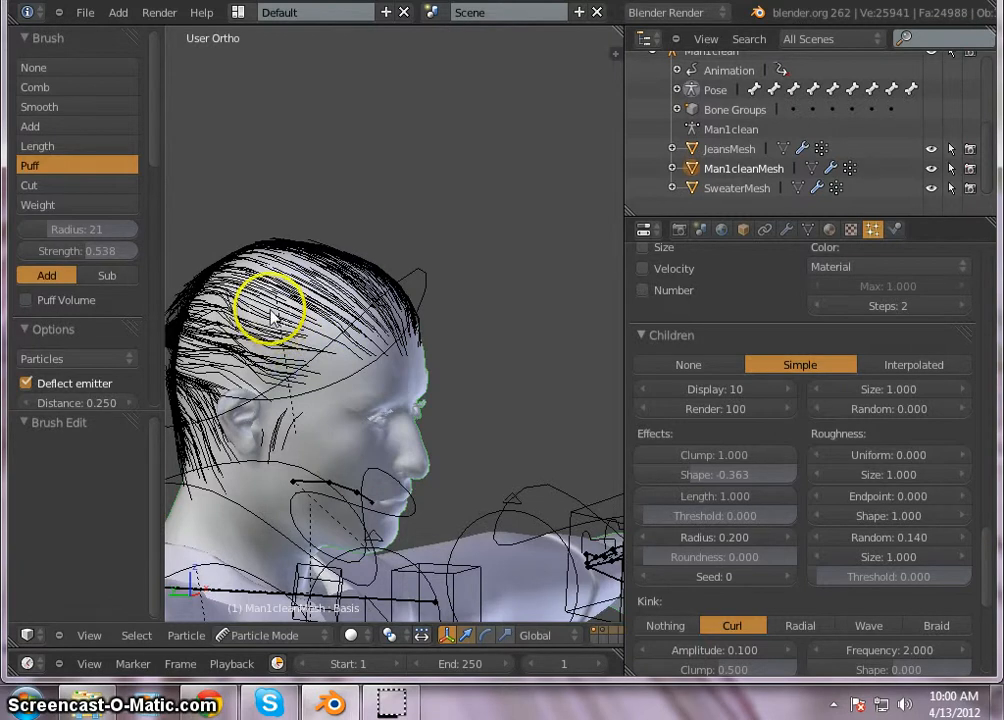
{"action": "mouse_move", "coordinate": [335, 351]}
{"action": "left_mouse_down"}
{"action": "mouse_move", "coordinate": [380, 343]}
{"action": "mouse_move", "coordinate": [337, 370]}
{"action": "mouse_move", "coordinate": [333, 342]}
{"action": "mouse_move", "coordinate": [302, 372]}
{"action": "left_mouse_up"}
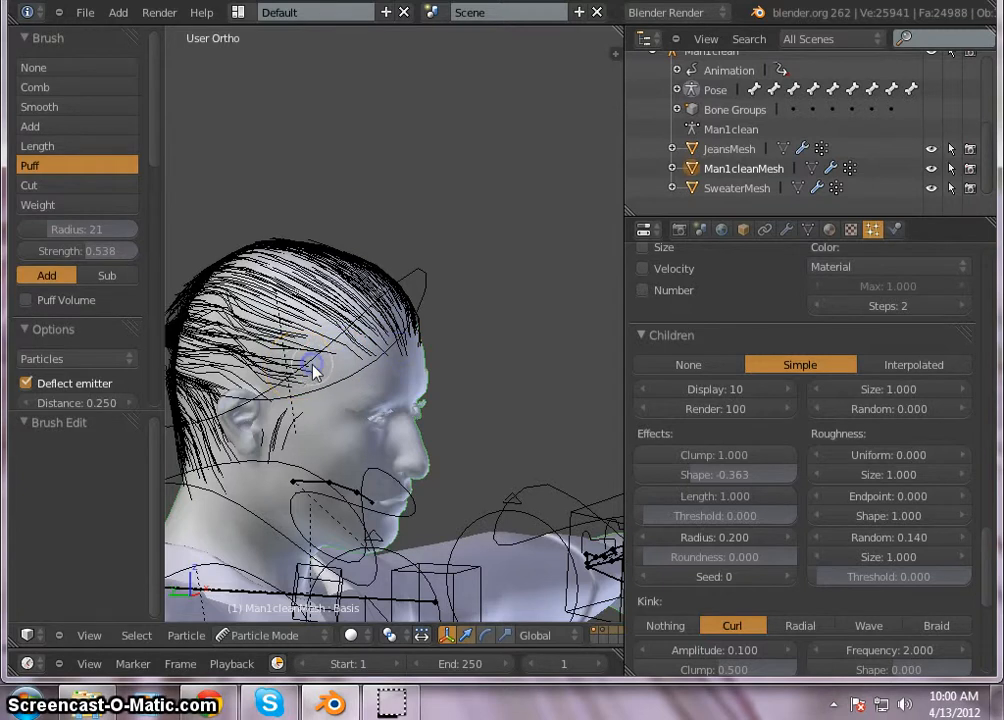
Puff the strands above the forehead again from the front, working across to the left temple.
{"action": "mouse_move", "coordinate": [409, 377]}
{"action": "middle_mouse_down"}
{"action": "mouse_move", "coordinate": [450, 385]}
{"action": "mouse_move", "coordinate": [276, 376]}
{"action": "middle_mouse_up"}
{"action": "left_click_drag", "start_coordinate": [410, 338], "coordinate": [412, 340]}
{"action": "left_click", "coordinate": [417, 317]}
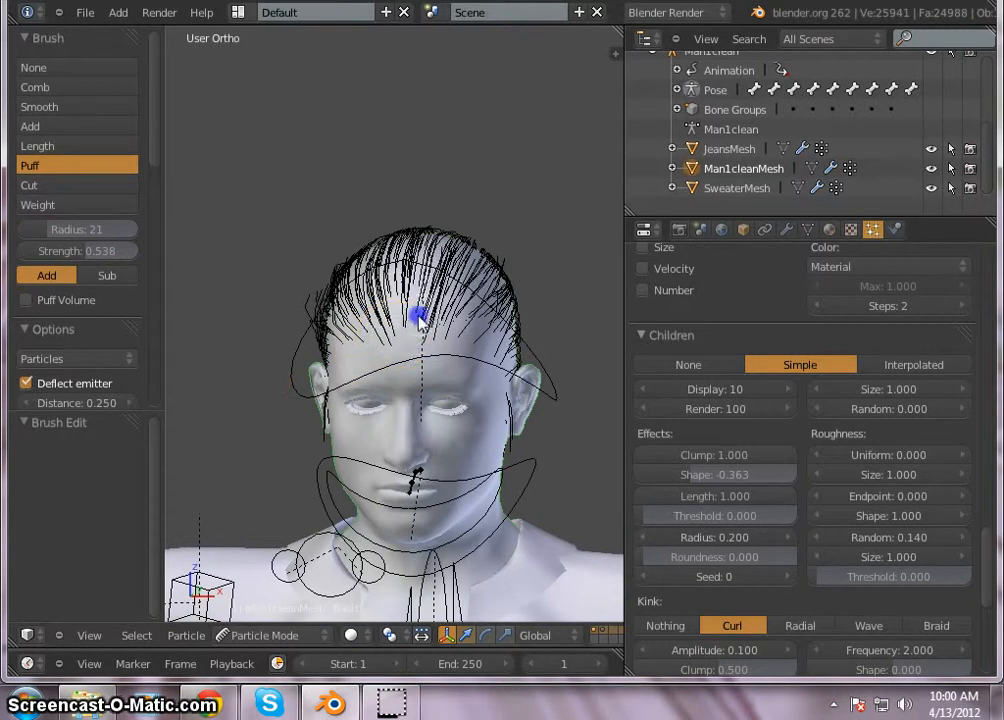
{"action": "left_click", "coordinate": [467, 336]}
{"action": "left_click", "coordinate": [449, 317]}
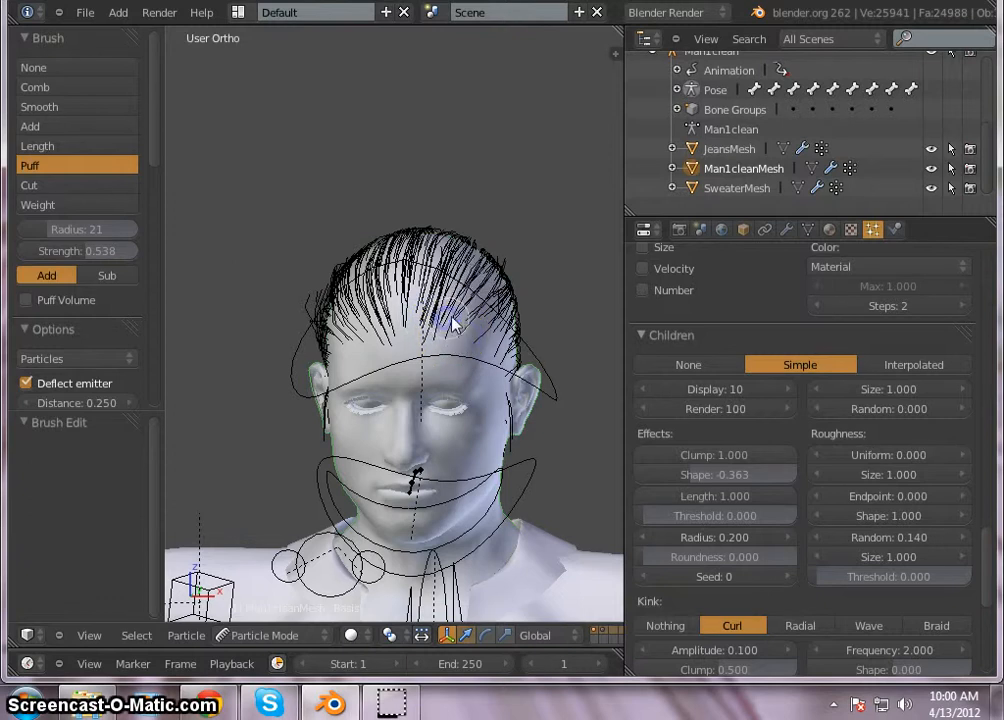
{"action": "left_click", "coordinate": [493, 331]}
Puff up the strands on the left side of the head, from the temple to above the ear.
{"action": "middle_click_drag", "start_coordinate": [503, 380], "coordinate": [336, 404]}
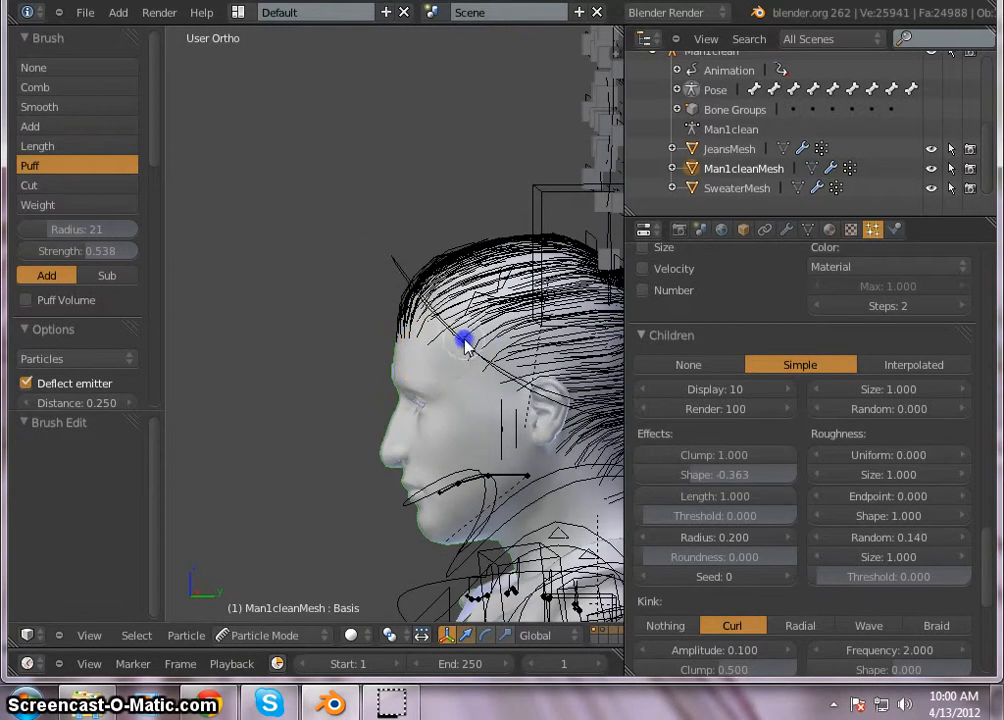
{"action": "left_click", "coordinate": [537, 343]}
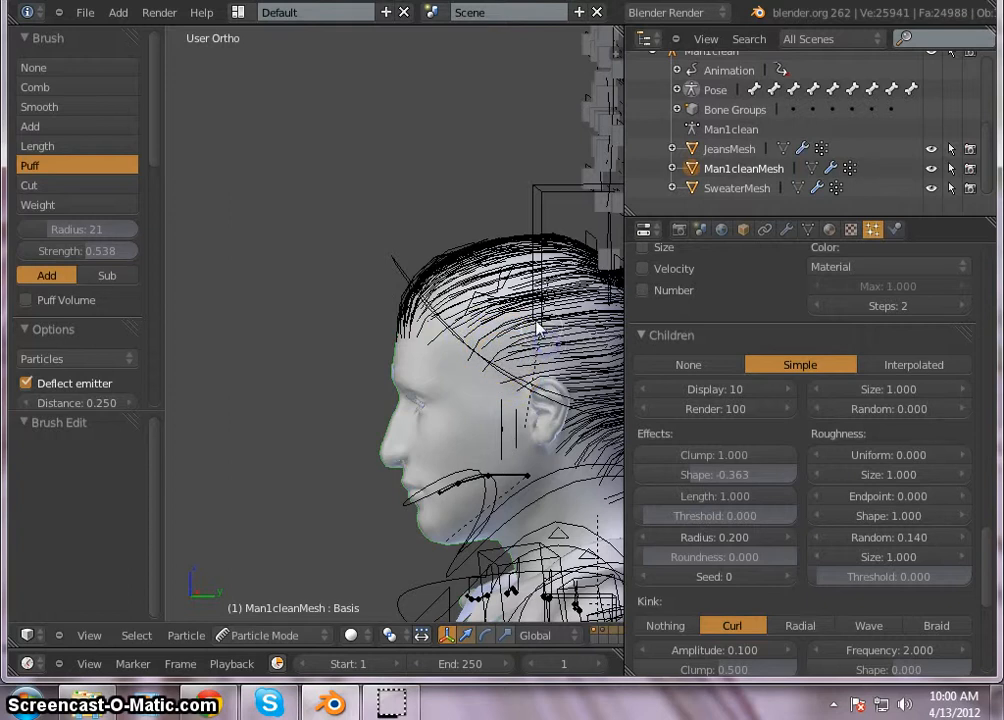
{"action": "left_click", "coordinate": [537, 301]}
Puff up the lower strands at the back of the head, on both sides above the nape.
{"action": "mouse_move", "coordinate": [430, 300]}
{"action": "middle_mouse_down"}
{"action": "mouse_move", "coordinate": [426, 370]}
{"action": "mouse_move", "coordinate": [300, 376]}
{"action": "mouse_move", "coordinate": [396, 420]}
{"action": "mouse_move", "coordinate": [479, 441]}
{"action": "middle_mouse_up"}
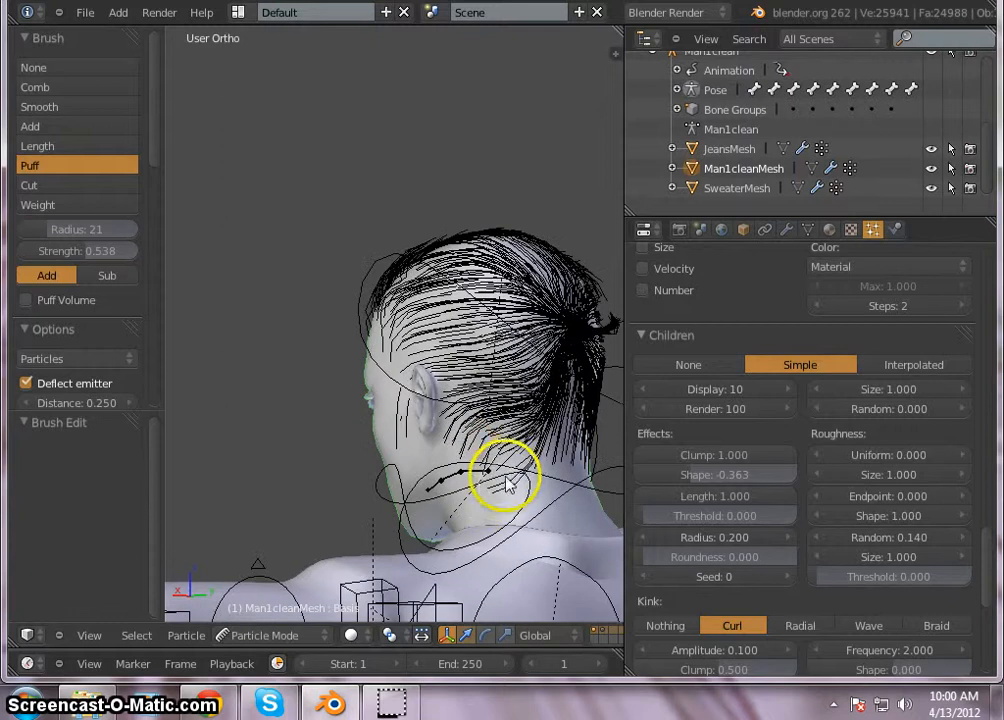
{"action": "mouse_move", "coordinate": [509, 480]}
{"action": "middle_mouse_down"}
{"action": "mouse_move", "coordinate": [527, 462]}
{"action": "mouse_move", "coordinate": [449, 512]}
{"action": "middle_mouse_up"}
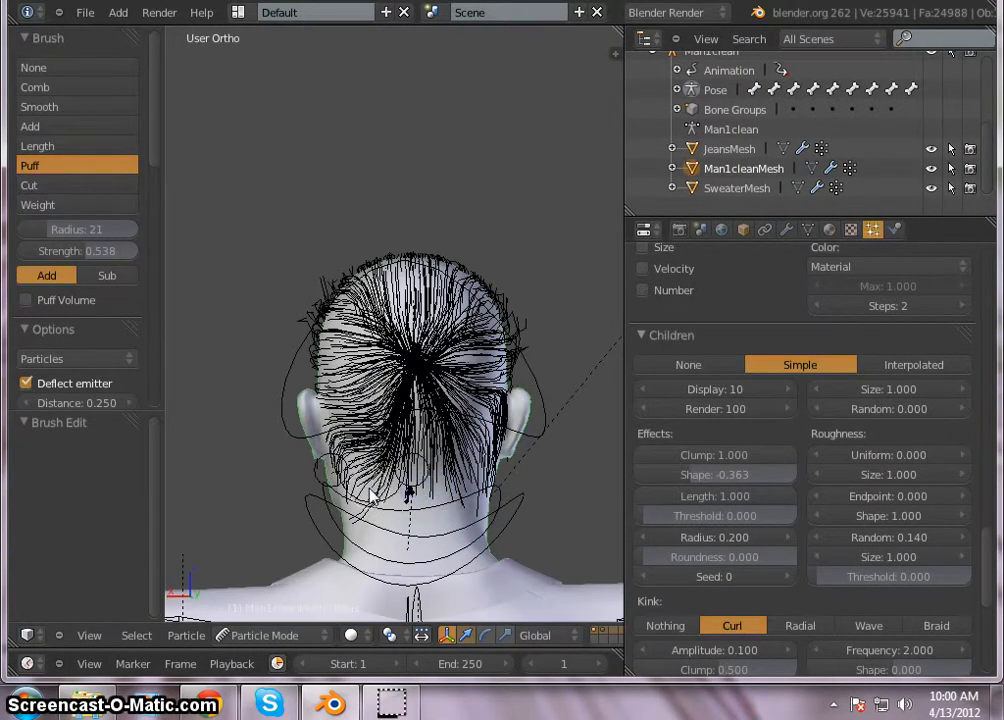
{"action": "mouse_move", "coordinate": [370, 492]}
{"action": "left_mouse_down"}
{"action": "mouse_move", "coordinate": [325, 477]}
{"action": "mouse_move", "coordinate": [332, 410]}
{"action": "mouse_move", "coordinate": [342, 415]}
{"action": "left_mouse_up"}
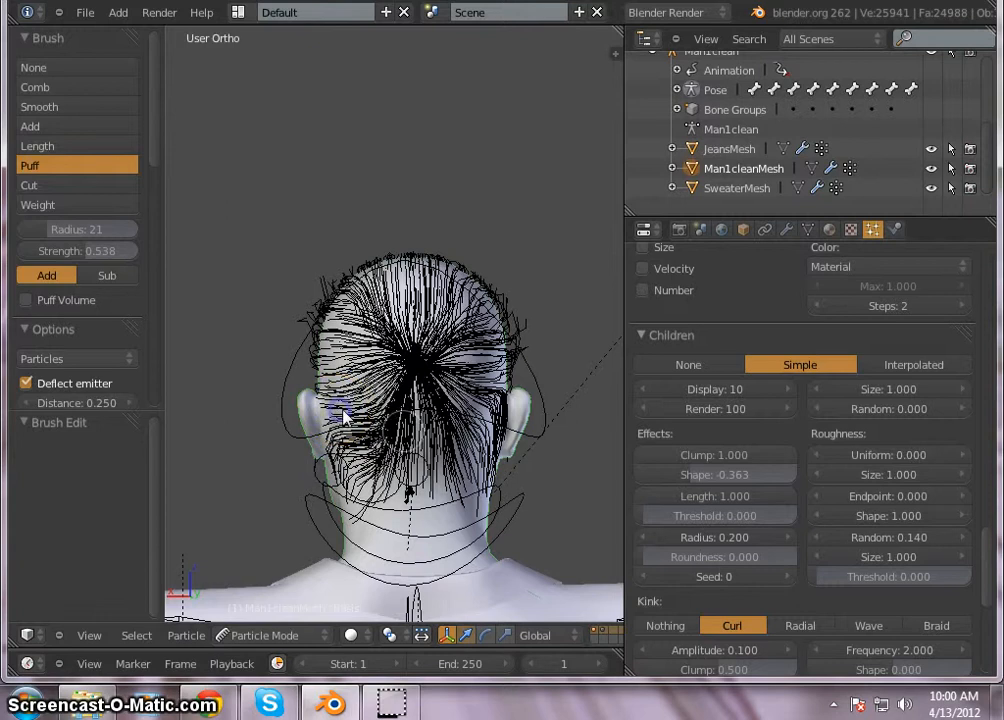
{"action": "left_click_drag", "start_coordinate": [482, 488], "coordinate": [477, 485]}
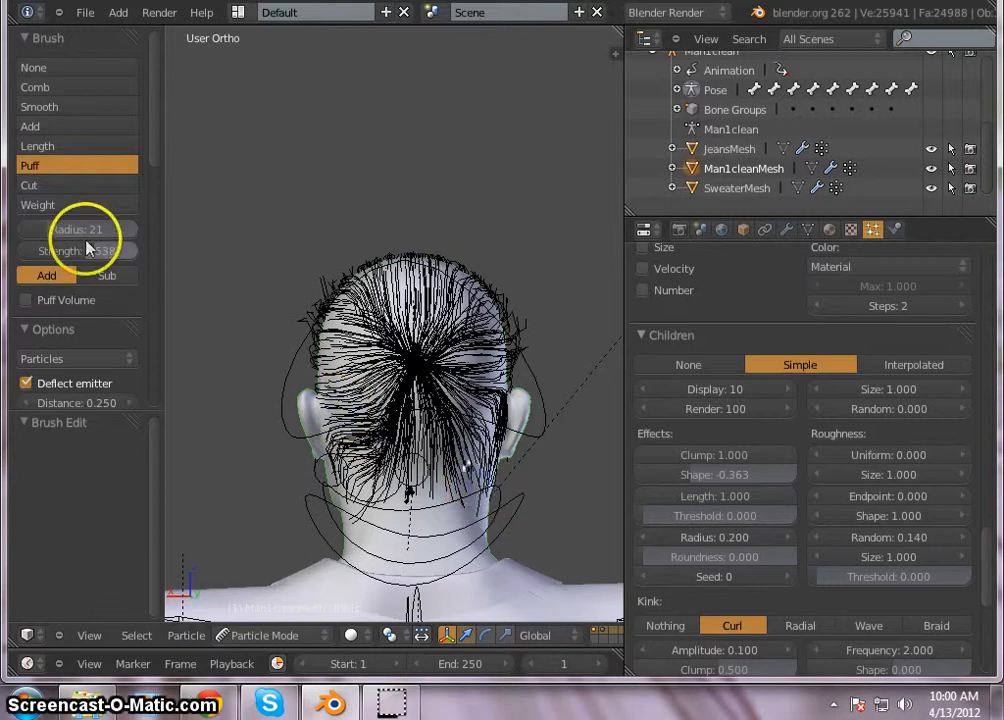
Comb the stray strands sticking out on both sides of the head back in toward the scalp.
{"action": "left_click", "coordinate": [72, 92]}
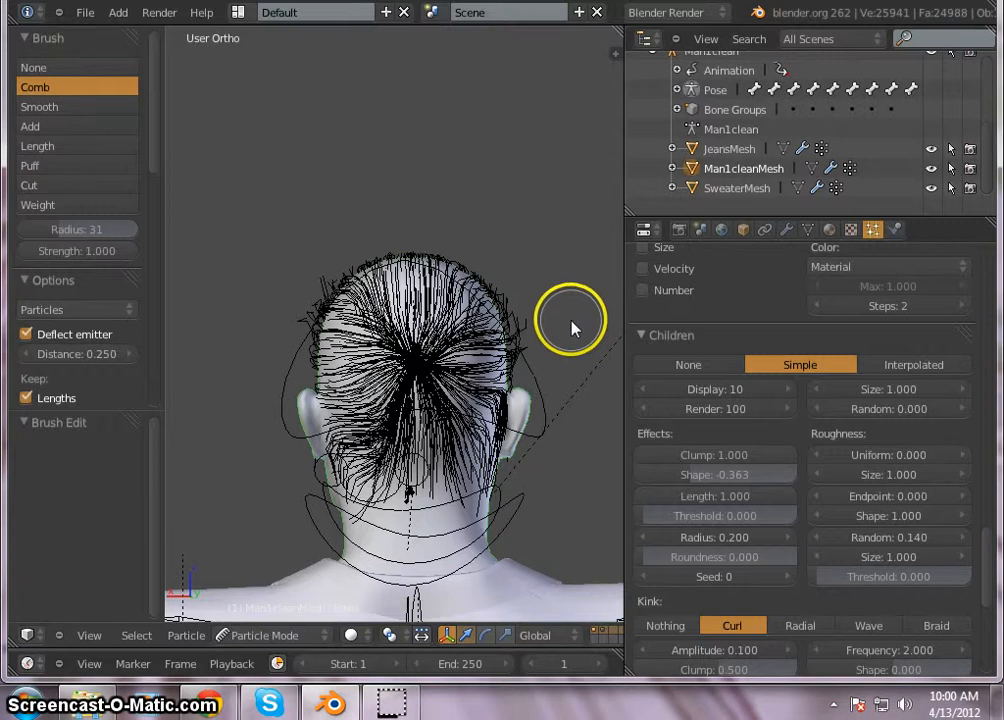
{"action": "left_click_drag", "start_coordinate": [541, 331], "coordinate": [534, 330]}
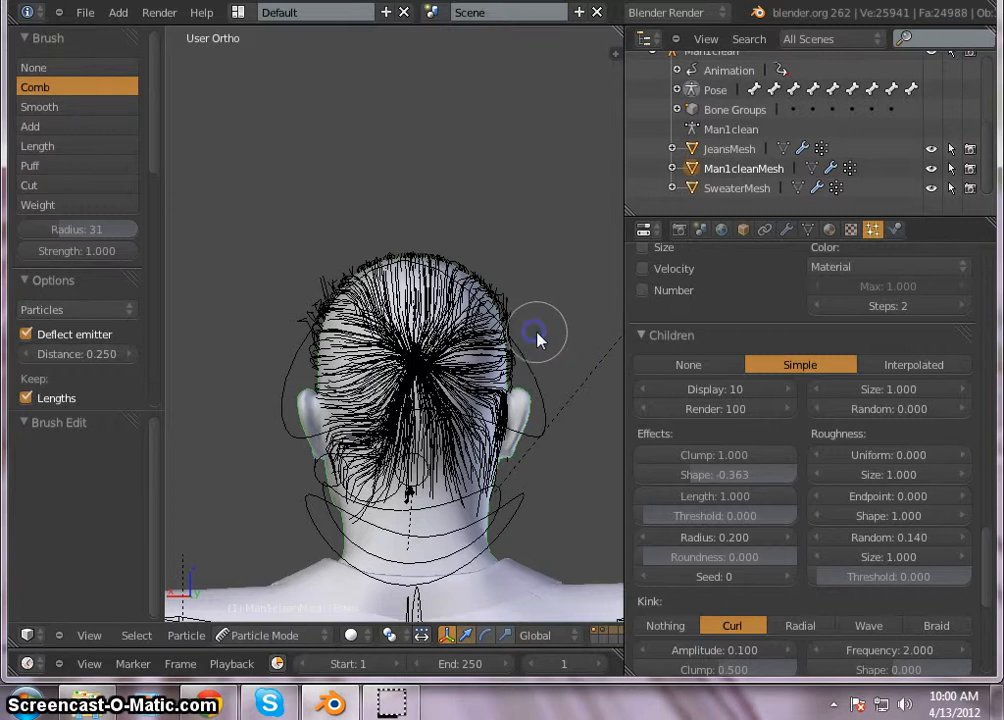
{"action": "left_click_drag", "start_coordinate": [543, 285], "coordinate": [529, 294]}
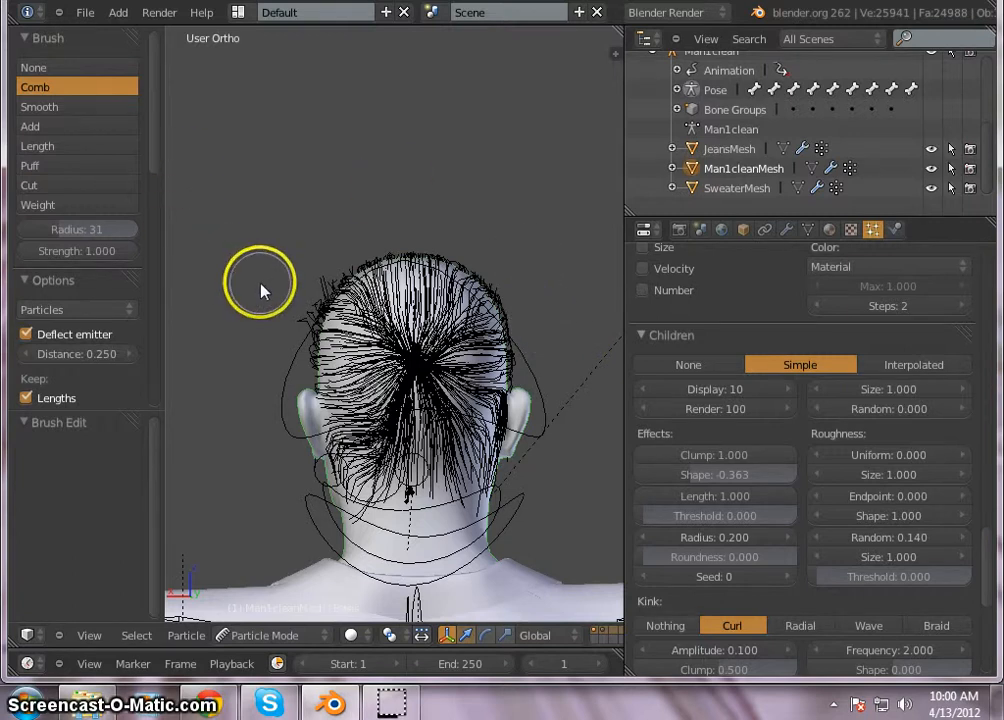
{"action": "left_click_drag", "start_coordinate": [272, 306], "coordinate": [277, 314]}
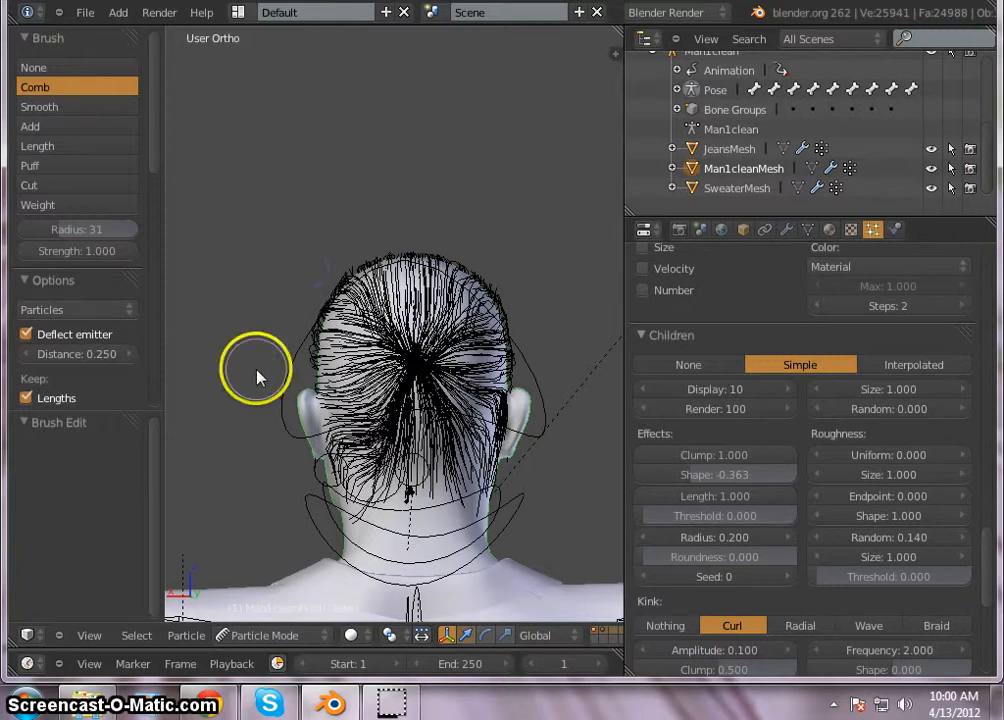
{"action": "middle_click_drag", "start_coordinate": [257, 378], "coordinate": [668, 410]}
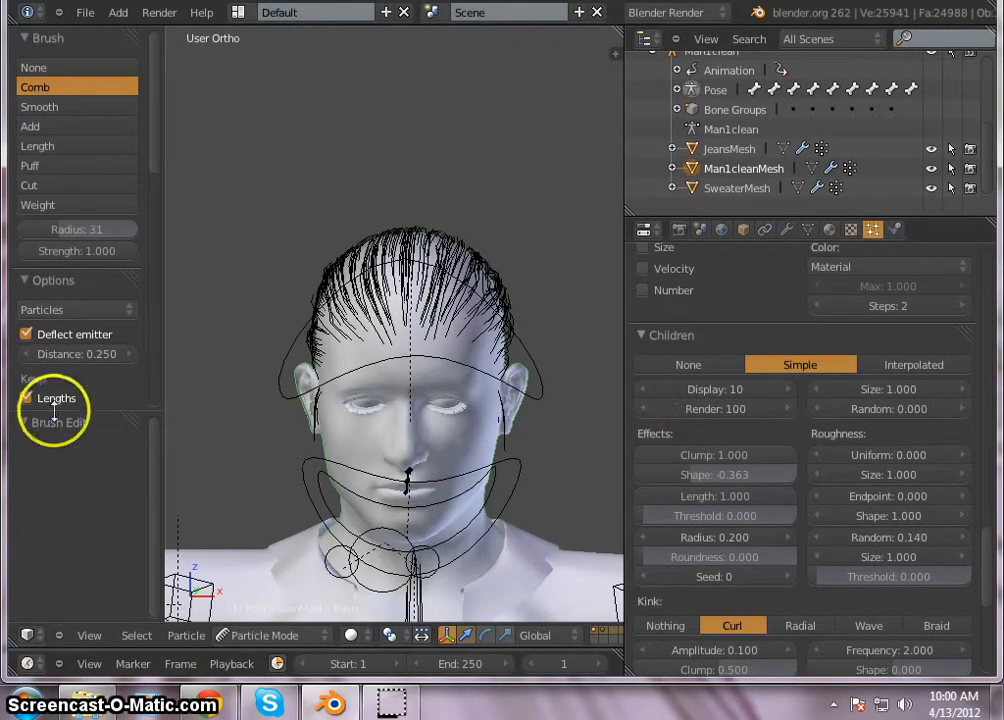
Turn on the drawing of Children in Particle Mode and inspect the full hair around the face from the front.
{"action": "scroll", "coordinate": [92, 258], "scroll_direction": "down", "scroll_amount": 3}
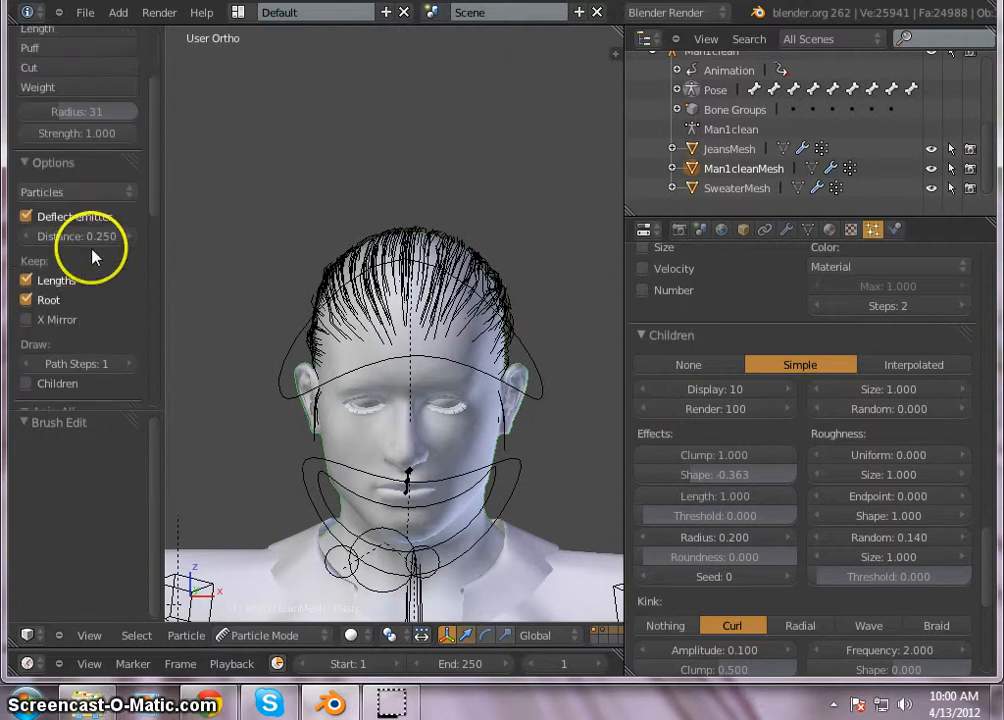
{"action": "scroll", "coordinate": [92, 258], "scroll_direction": "down", "scroll_amount": 6}
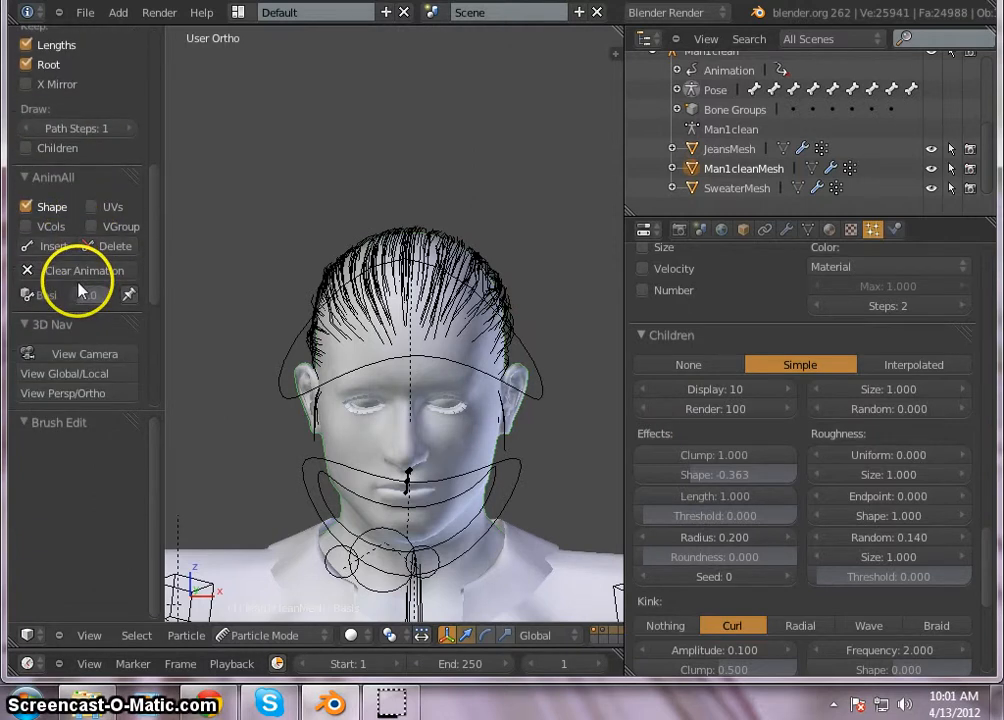
{"action": "left_click", "coordinate": [28, 149]}
{"action": "scroll", "coordinate": [381, 388], "scroll_direction": "down", "scroll_amount": 1}
{"action": "middle_click_drag", "start_coordinate": [475, 485], "coordinate": [450, 390], "text": "shift"}
{"action": "scroll", "coordinate": [445, 463], "scroll_direction": "up", "scroll_amount": 2}
{"action": "scroll", "coordinate": [370, 359], "scroll_direction": "down", "scroll_amount": 2}
{"action": "scroll", "coordinate": [303, 424], "scroll_direction": "up", "scroll_amount": 3}
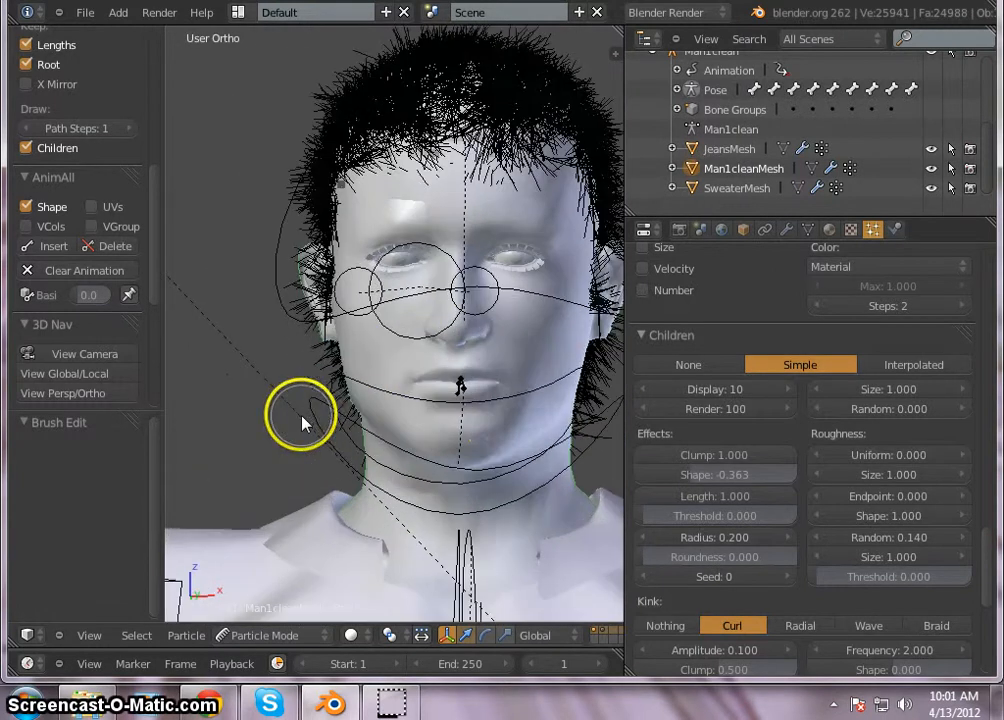
{"action": "scroll", "coordinate": [421, 371], "scroll_direction": "down", "scroll_amount": 3}
{"action": "scroll", "coordinate": [496, 262], "scroll_direction": "up", "scroll_amount": 2}
{"action": "scroll", "coordinate": [483, 261], "scroll_direction": "down", "scroll_amount": 2}
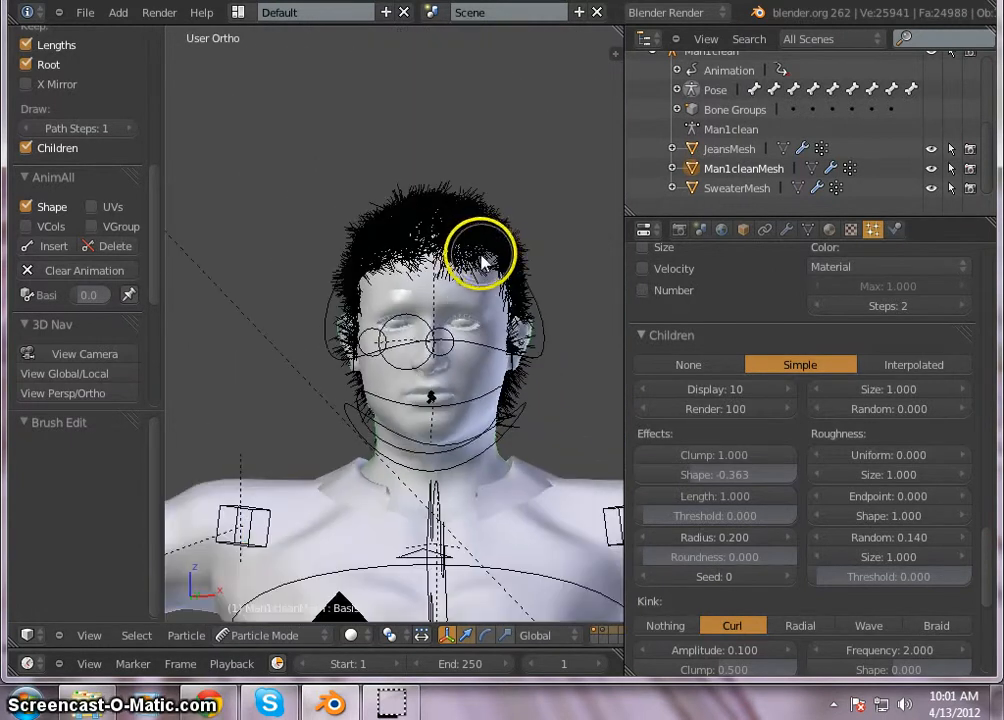
Render an image of the character and enlarge the head area of the render result.
{"action": "scroll", "coordinate": [483, 258], "scroll_direction": "up", "scroll_amount": 4}
{"action": "scroll", "coordinate": [417, 278], "scroll_direction": "down", "scroll_amount": 3}
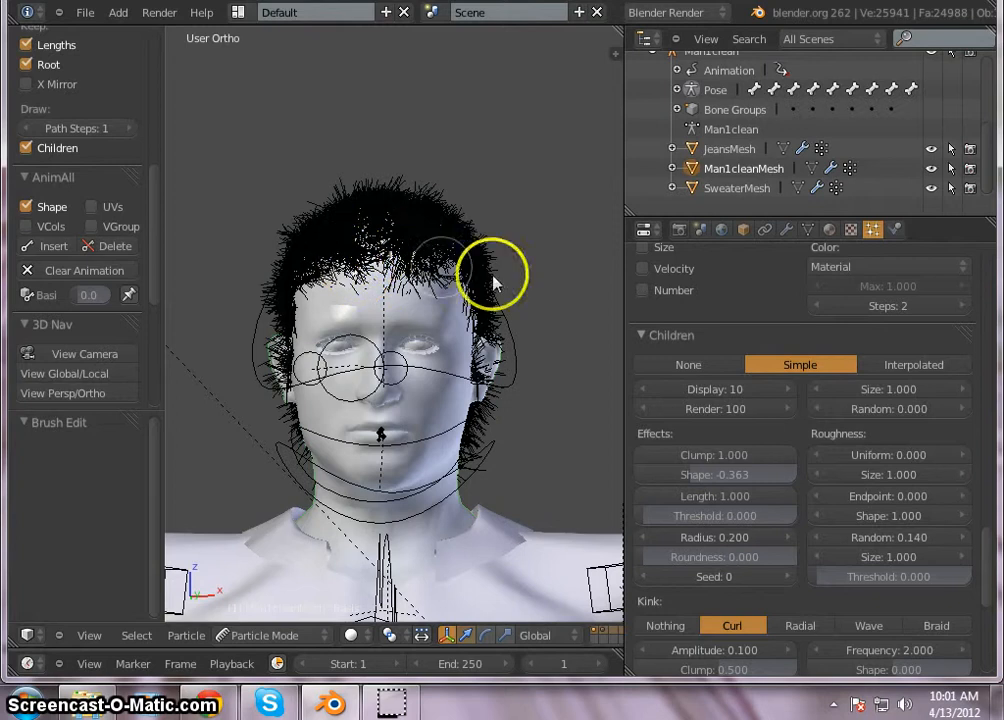
{"action": "scroll", "coordinate": [643, 298], "scroll_direction": "up", "scroll_amount": 7}
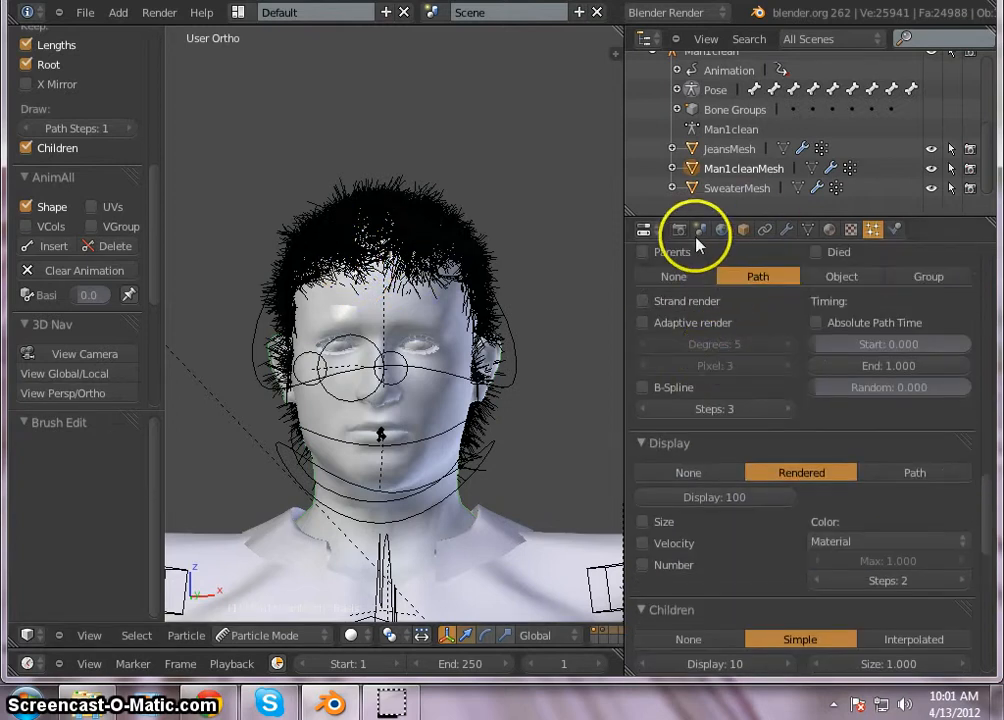
{"action": "left_click", "coordinate": [679, 229]}
{"action": "left_click", "coordinate": [719, 320]}
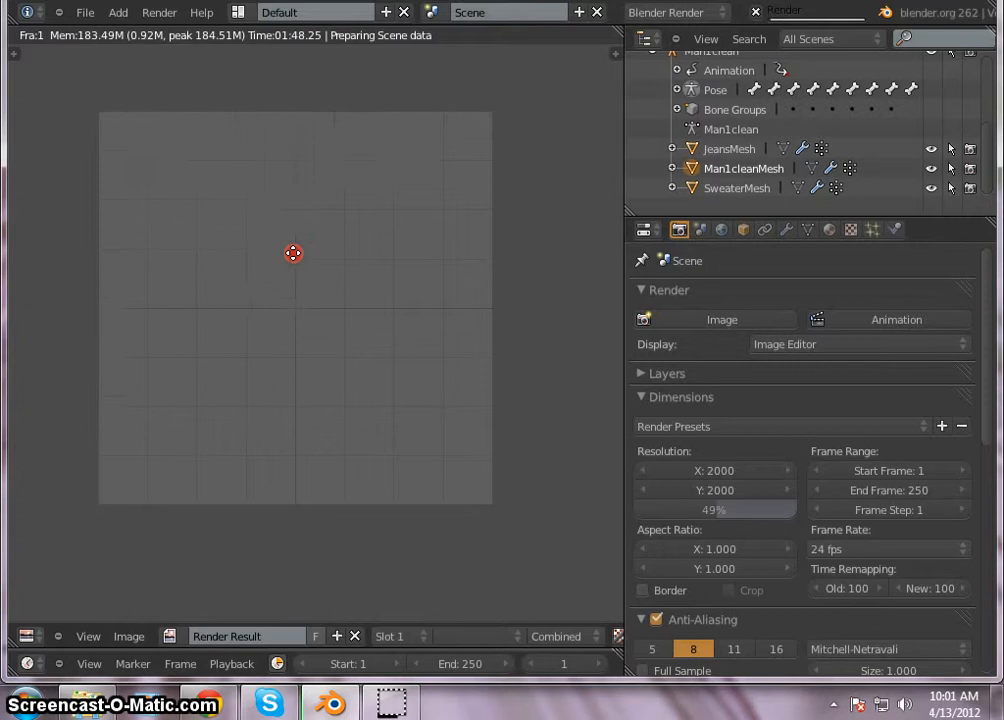
{"action": "middle_click_drag", "start_coordinate": [293, 253], "coordinate": [336, 336]}
{"action": "scroll", "coordinate": [318, 252], "scroll_direction": "up", "scroll_amount": 3}
{"action": "scroll", "coordinate": [318, 252], "scroll_direction": "down", "scroll_amount": 3}
{"action": "scroll", "coordinate": [370, 250], "scroll_direction": "up", "scroll_amount": 1}
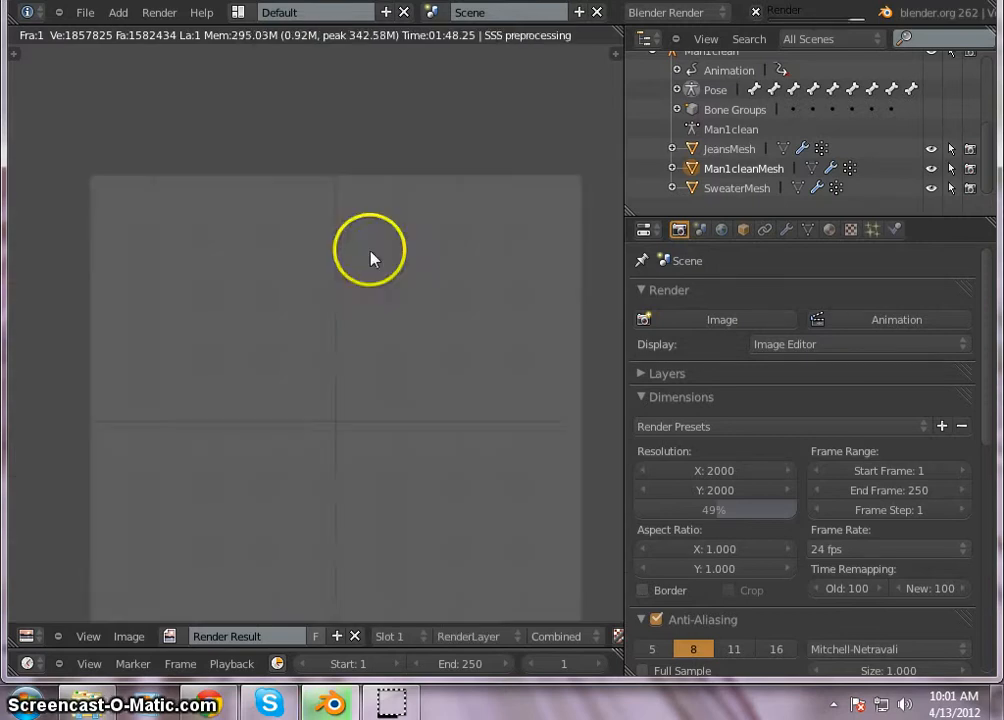
{"action": "middle_click_drag", "start_coordinate": [372, 262], "coordinate": [249, 420]}
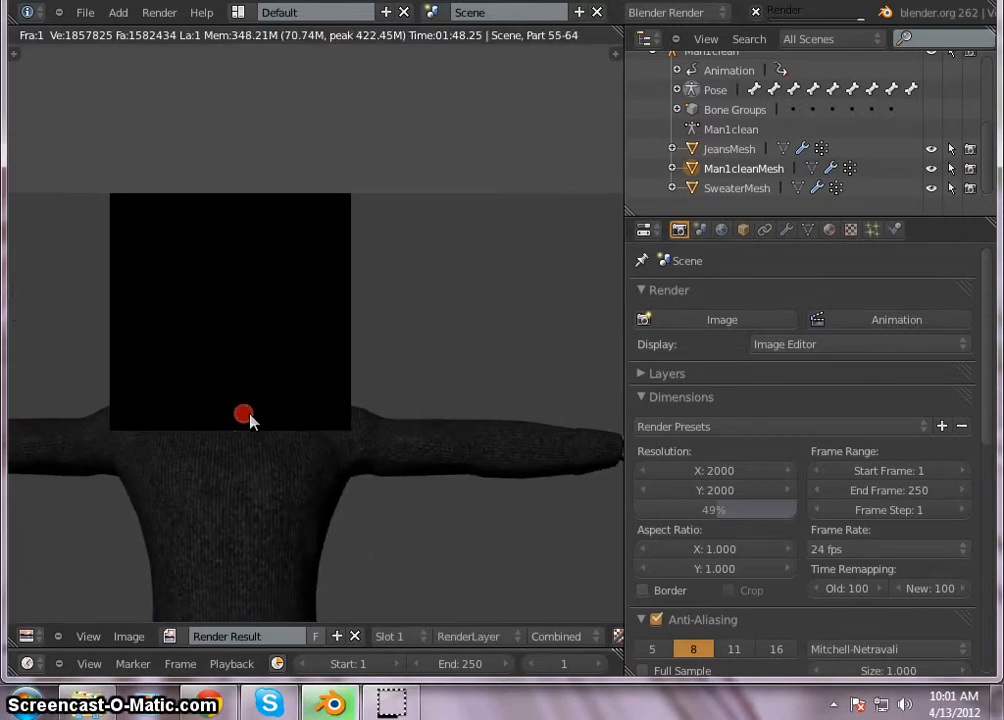
{"action": "scroll", "coordinate": [273, 307], "scroll_direction": "up", "scroll_amount": 2}
{"action": "mouse_move", "coordinate": [273, 307]}
{"action": "middle_mouse_down"}
{"action": "mouse_move", "coordinate": [365, 329]}
{"action": "mouse_move", "coordinate": [340, 339]}
{"action": "middle_mouse_up"}
Review the hair particle system's Children settings, including Effects, Roughness and Kink, while the image renders.
{"action": "scroll", "coordinate": [883, 427], "scroll_direction": "down", "scroll_amount": 3}
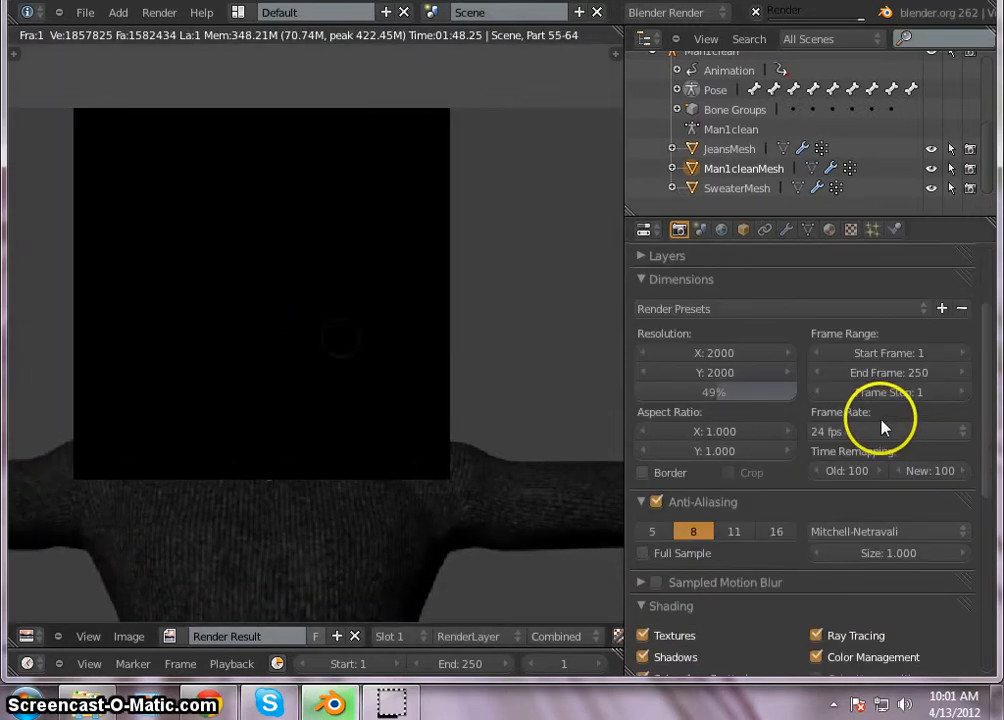
{"action": "scroll", "coordinate": [870, 330], "scroll_direction": "up", "scroll_amount": 3}
{"action": "left_click", "coordinate": [872, 229]}
{"action": "scroll", "coordinate": [912, 400], "scroll_direction": "down", "scroll_amount": 3}
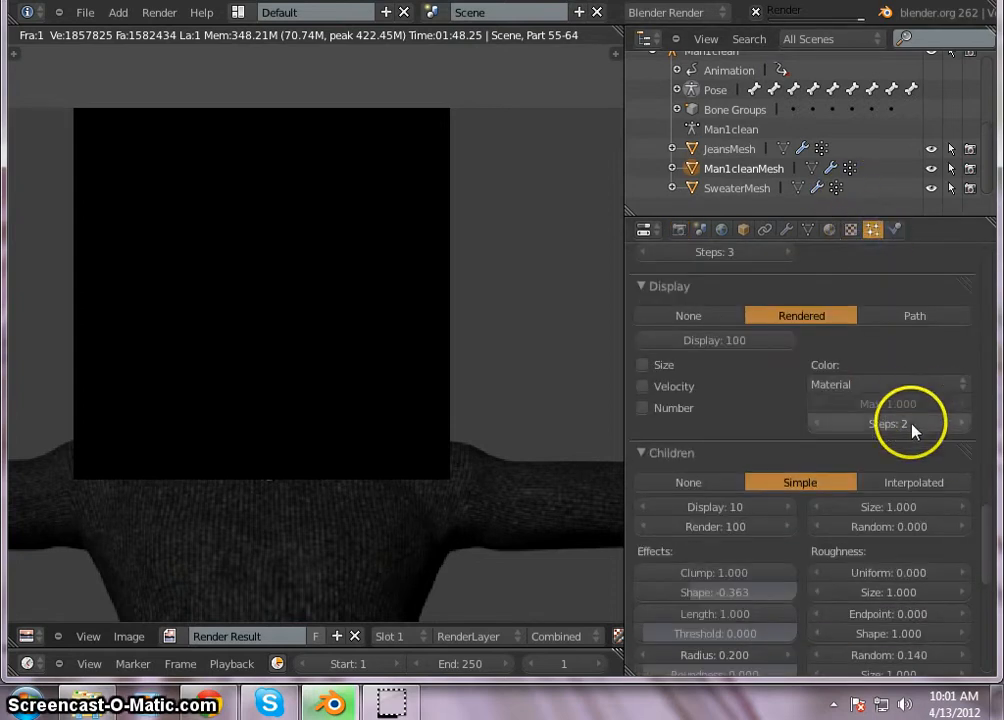
{"action": "scroll", "coordinate": [905, 439], "scroll_direction": "down", "scroll_amount": 7}
{"action": "scroll", "coordinate": [896, 466], "scroll_direction": "up", "scroll_amount": 3}
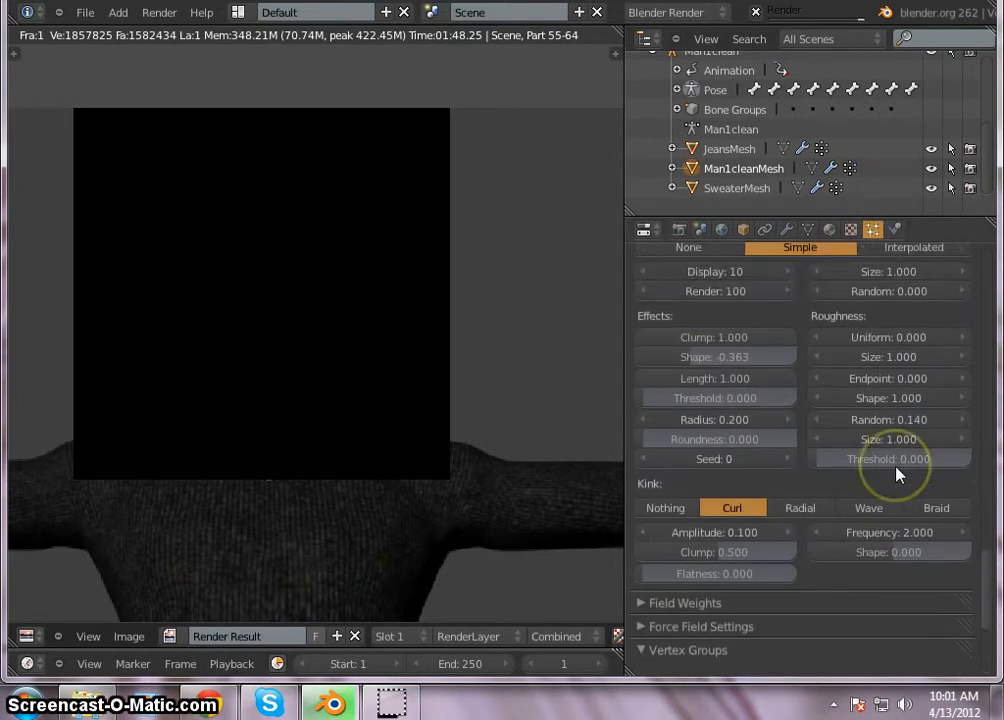
{"action": "scroll", "coordinate": [896, 472], "scroll_direction": "up", "scroll_amount": 3}
{"action": "scroll", "coordinate": [897, 474], "scroll_direction": "down", "scroll_amount": 3}
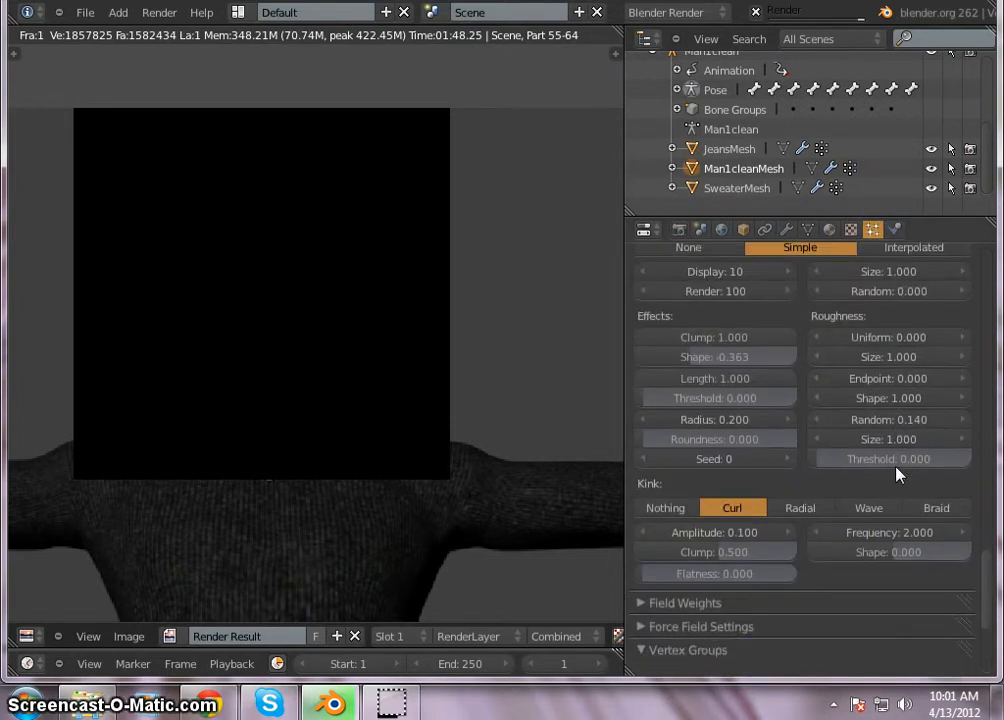
{"action": "scroll", "coordinate": [896, 474], "scroll_direction": "down", "scroll_amount": 3}
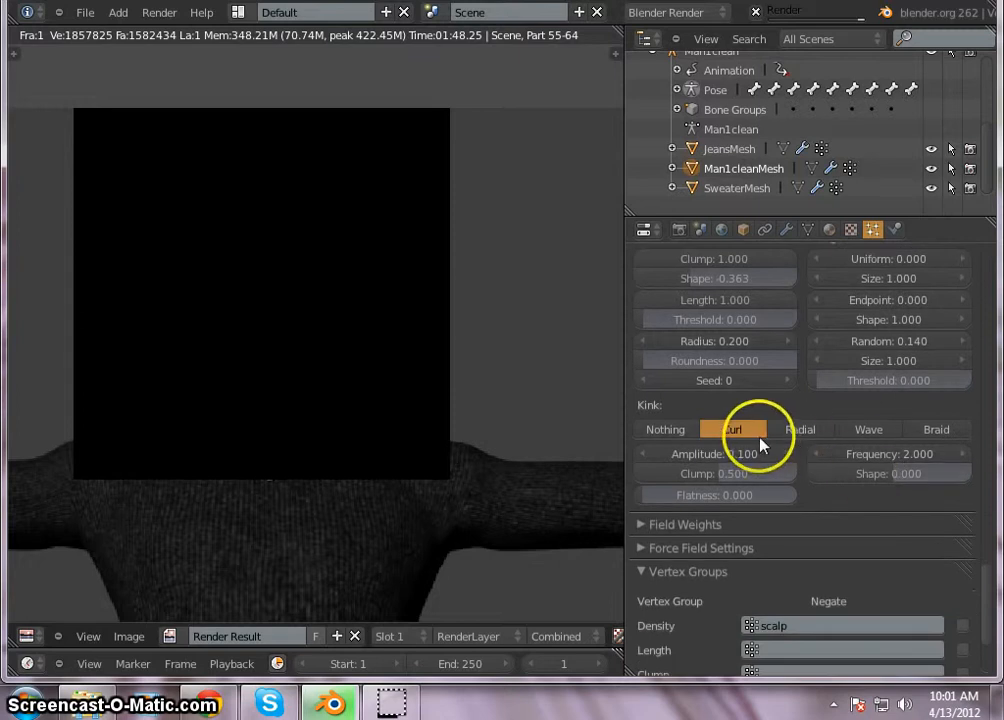
{"action": "scroll", "coordinate": [840, 438], "scroll_direction": "up", "scroll_amount": 3}
{"action": "scroll", "coordinate": [795, 426], "scroll_direction": "up", "scroll_amount": 3}
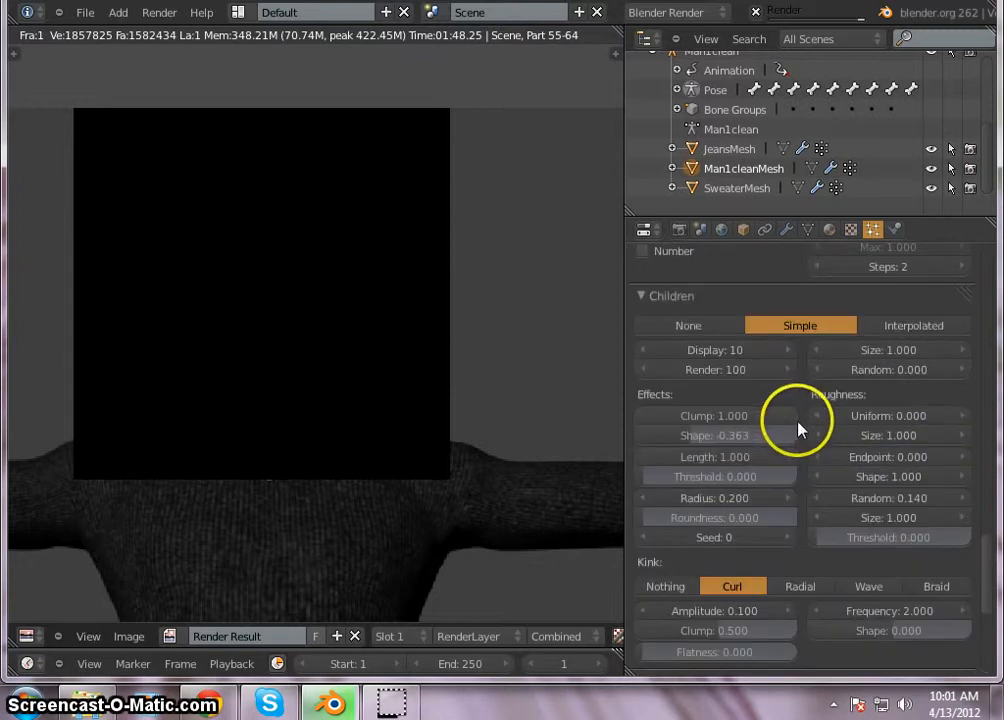
{"action": "scroll", "coordinate": [834, 410], "scroll_direction": "down", "scroll_amount": 5}
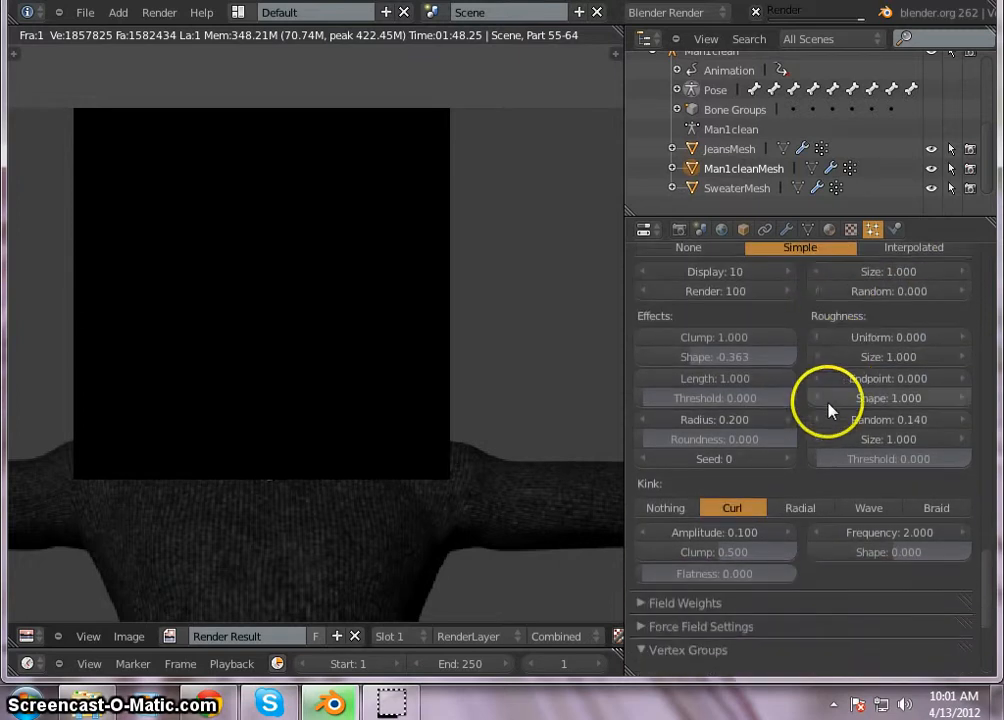
{"action": "scroll", "coordinate": [826, 414], "scroll_direction": "up", "scroll_amount": 3}
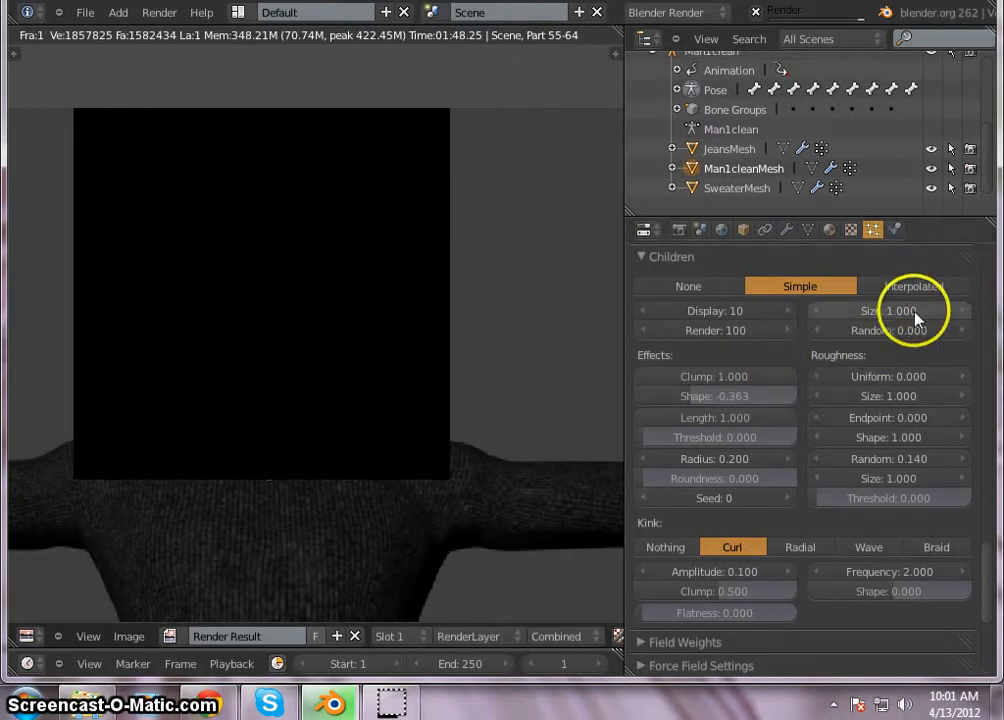
{"action": "scroll", "coordinate": [874, 314], "scroll_direction": "down", "scroll_amount": 2}
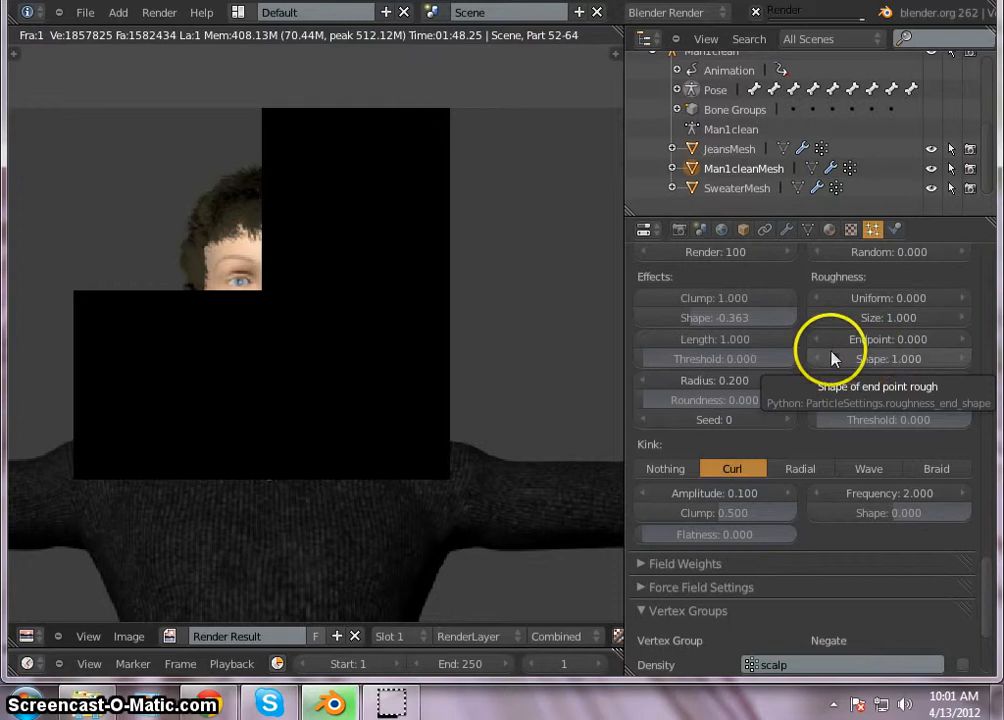
Examine the rendered hair around the eye, temple and ear on the finished half of the head.
{"action": "scroll", "coordinate": [228, 212], "scroll_direction": "up", "scroll_amount": 2}
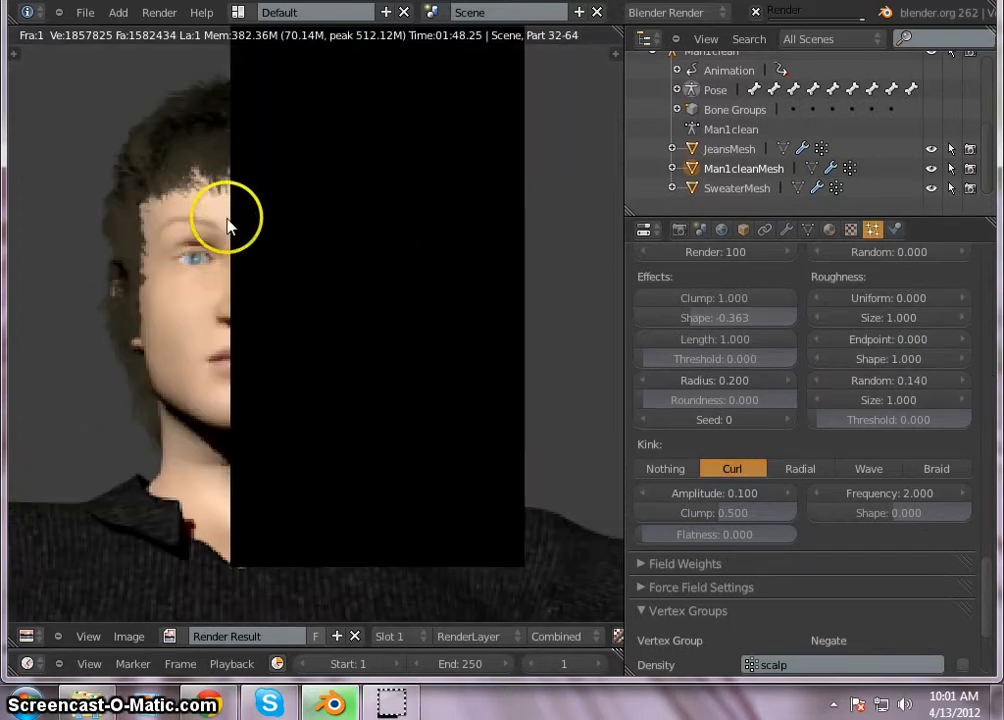
{"action": "scroll", "coordinate": [145, 252], "scroll_direction": "down", "scroll_amount": 2}
{"action": "scroll", "coordinate": [190, 205], "scroll_direction": "up", "scroll_amount": 2}
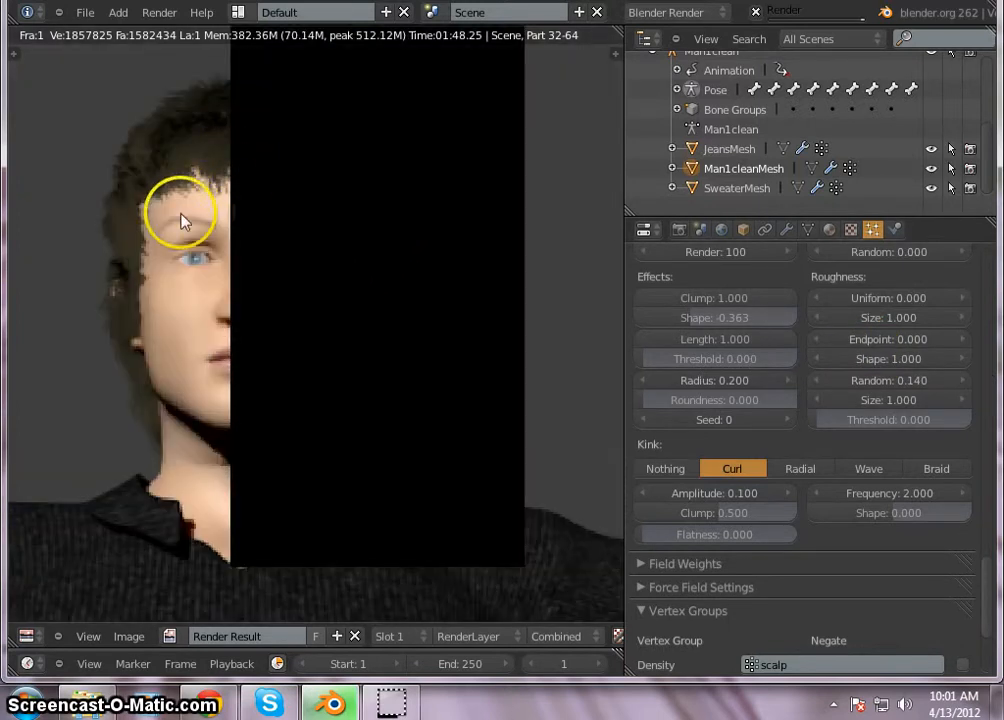
{"action": "scroll", "coordinate": [120, 149], "scroll_direction": "up", "scroll_amount": 2}
{"action": "scroll", "coordinate": [118, 174], "scroll_direction": "down", "scroll_amount": 4}
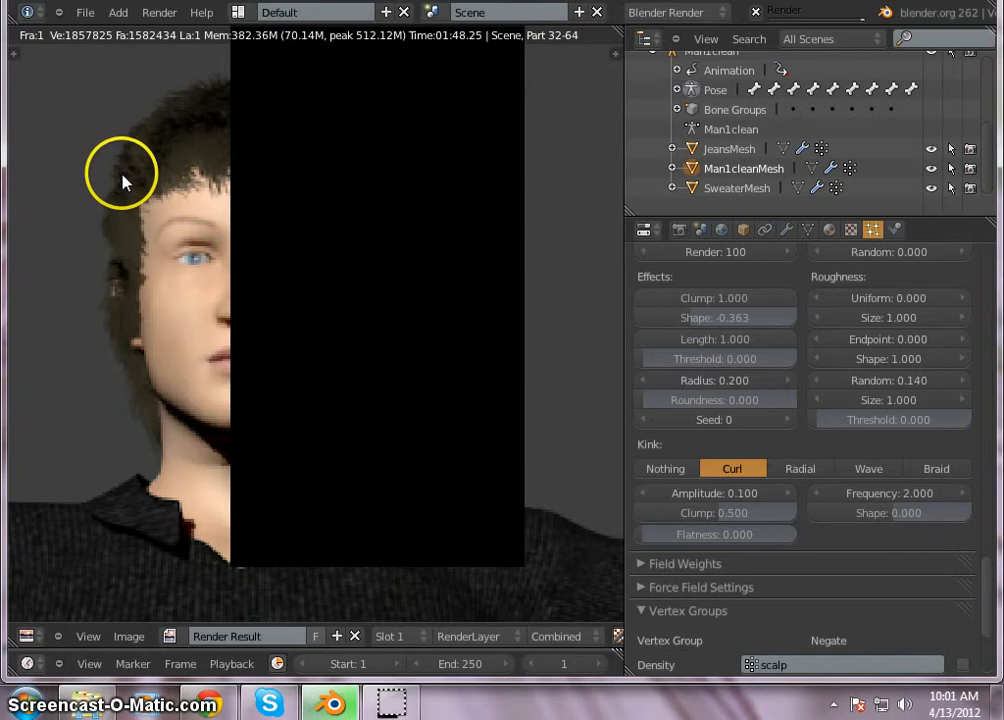
{"action": "scroll", "coordinate": [177, 162], "scroll_direction": "up", "scroll_amount": 2}
{"action": "middle_click_drag", "start_coordinate": [164, 175], "coordinate": [250, 262]}
{"action": "scroll", "coordinate": [196, 225], "scroll_direction": "up", "scroll_amount": 2}
{"action": "scroll", "coordinate": [250, 262], "scroll_direction": "up", "scroll_amount": 1}
{"action": "scroll", "coordinate": [250, 262], "scroll_direction": "down", "scroll_amount": 3}
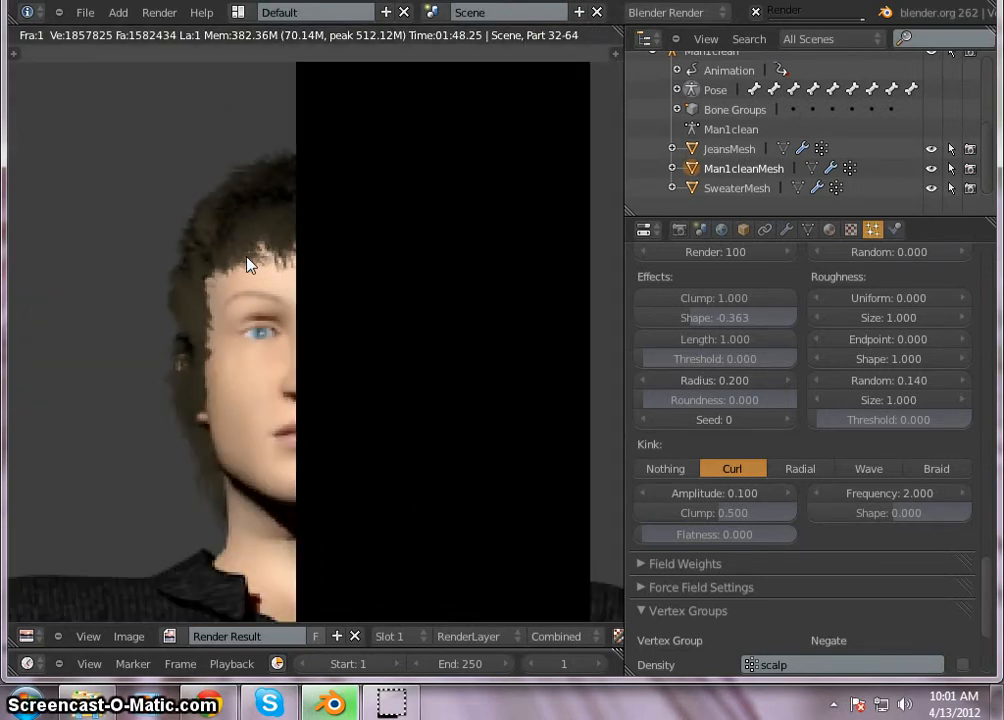
{"action": "middle_click_drag", "start_coordinate": [215, 221], "coordinate": [222, 327]}
{"action": "scroll", "coordinate": [208, 251], "scroll_direction": "up", "scroll_amount": 2}
{"action": "scroll", "coordinate": [249, 215], "scroll_direction": "down", "scroll_amount": 1}
{"action": "scroll", "coordinate": [220, 264], "scroll_direction": "up", "scroll_amount": 1}
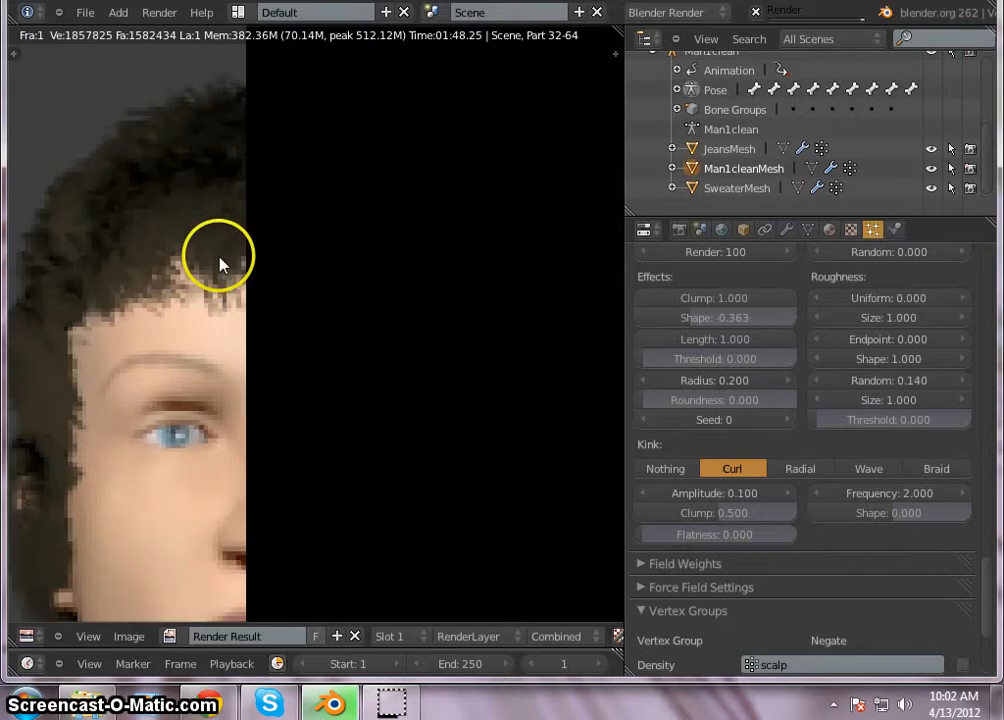
Examine the rendered hairline across the forehead, up close and with the whole head in view.
{"action": "scroll", "coordinate": [220, 260], "scroll_direction": "down", "scroll_amount": 3}
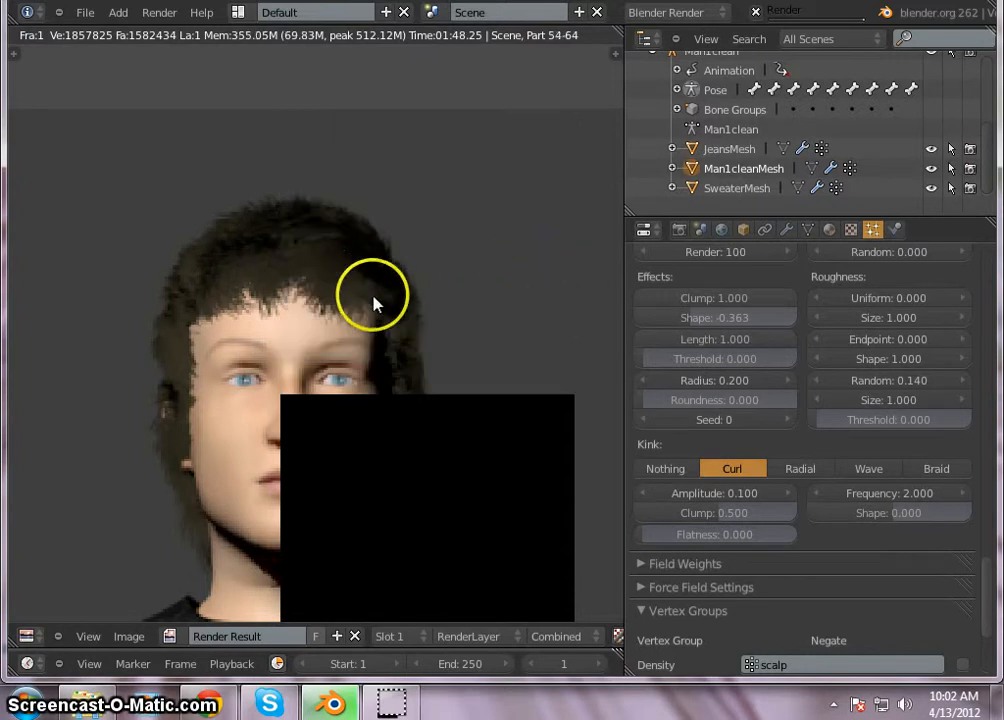
{"action": "scroll", "coordinate": [404, 340], "scroll_direction": "down", "scroll_amount": 1}
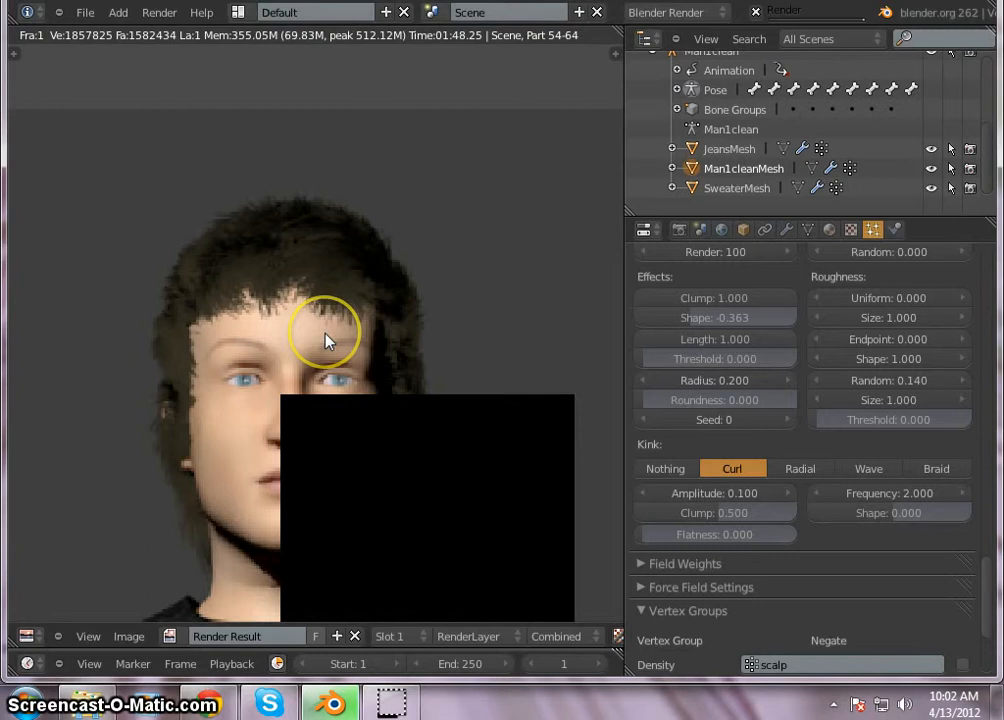
{"action": "scroll", "coordinate": [325, 340], "scroll_direction": "down", "scroll_amount": 2}
{"action": "scroll", "coordinate": [274, 410], "scroll_direction": "down", "scroll_amount": 1}
{"action": "scroll", "coordinate": [280, 406], "scroll_direction": "up", "scroll_amount": 4}
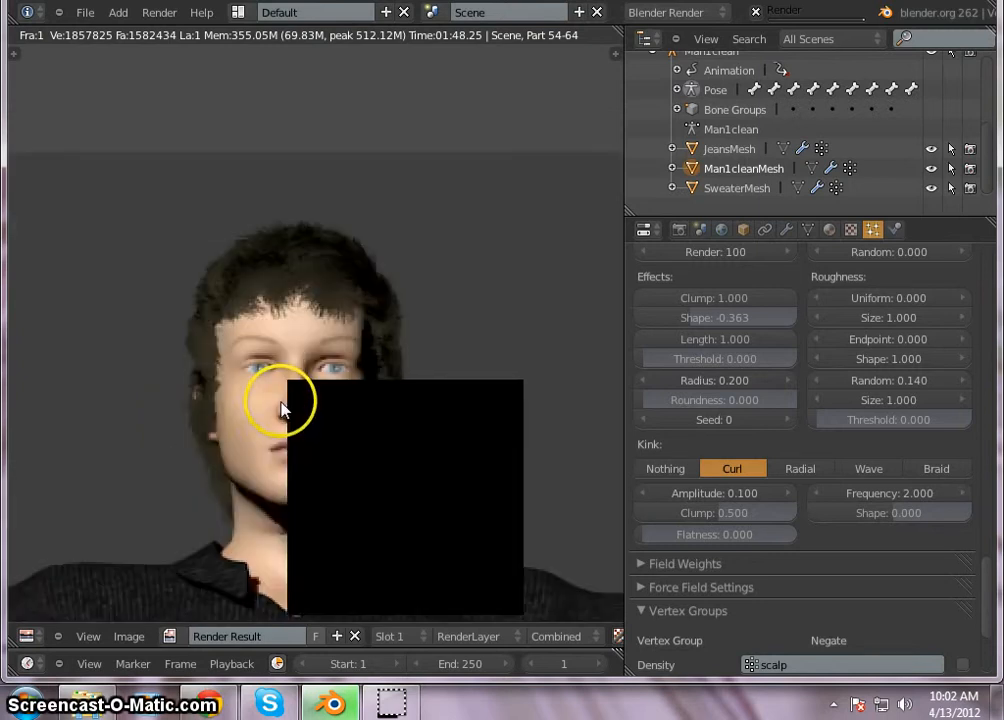
{"action": "scroll", "coordinate": [281, 408], "scroll_direction": "up", "scroll_amount": 8}
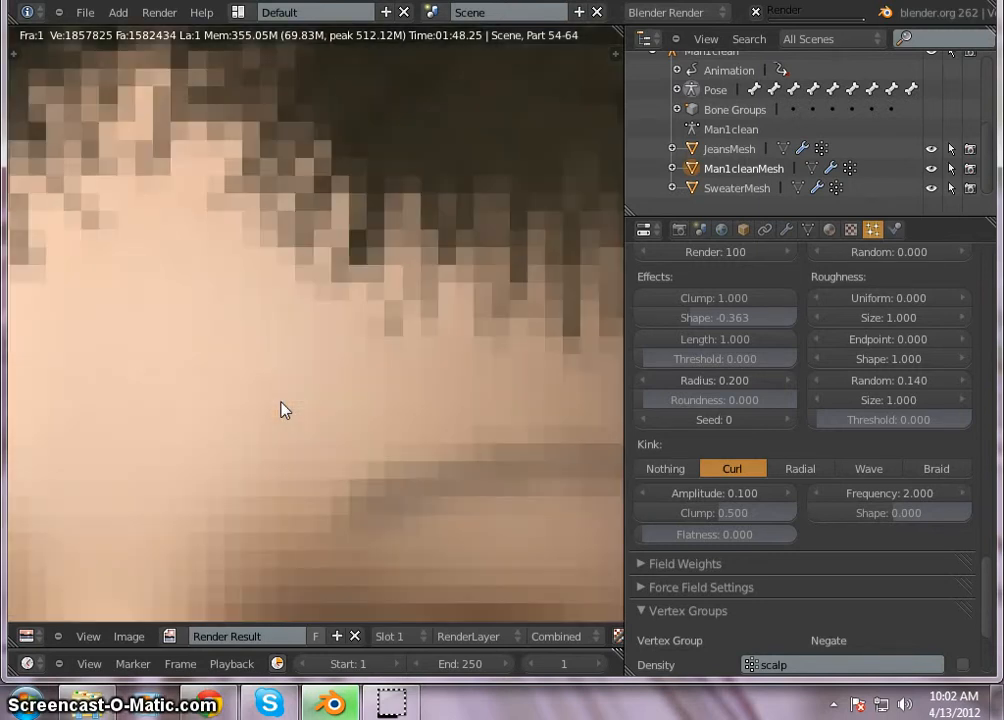
{"action": "scroll", "coordinate": [281, 408], "scroll_direction": "down", "scroll_amount": 4}
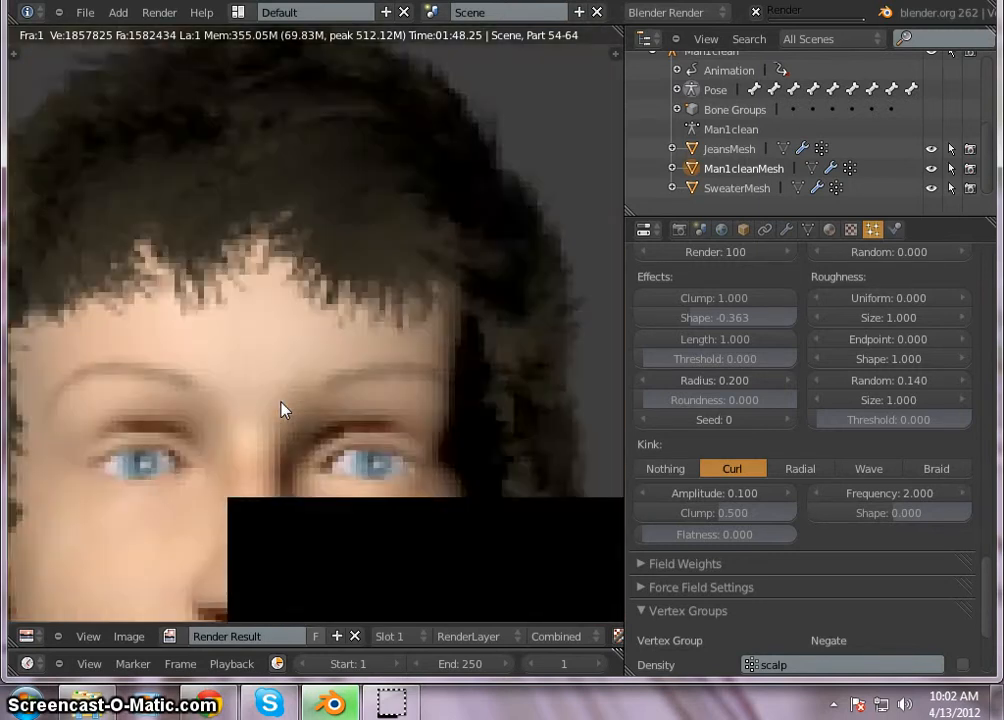
{"action": "scroll", "coordinate": [283, 409], "scroll_direction": "down", "scroll_amount": 3}
{"action": "middle_click_drag", "start_coordinate": [285, 410], "coordinate": [214, 312]}
{"action": "scroll", "coordinate": [228, 298], "scroll_direction": "down", "scroll_amount": 2}
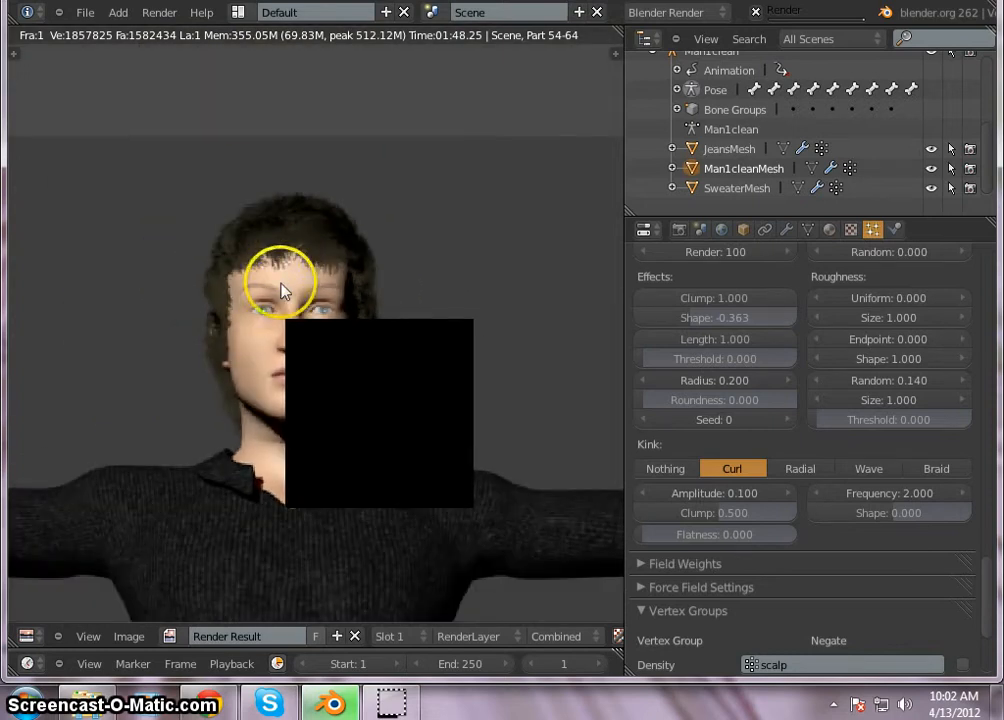
{"action": "scroll", "coordinate": [281, 284], "scroll_direction": "up", "scroll_amount": 2}
{"action": "scroll", "coordinate": [281, 284], "scroll_direction": "down", "scroll_amount": 1}
{"action": "scroll", "coordinate": [250, 316], "scroll_direction": "up", "scroll_amount": 1}
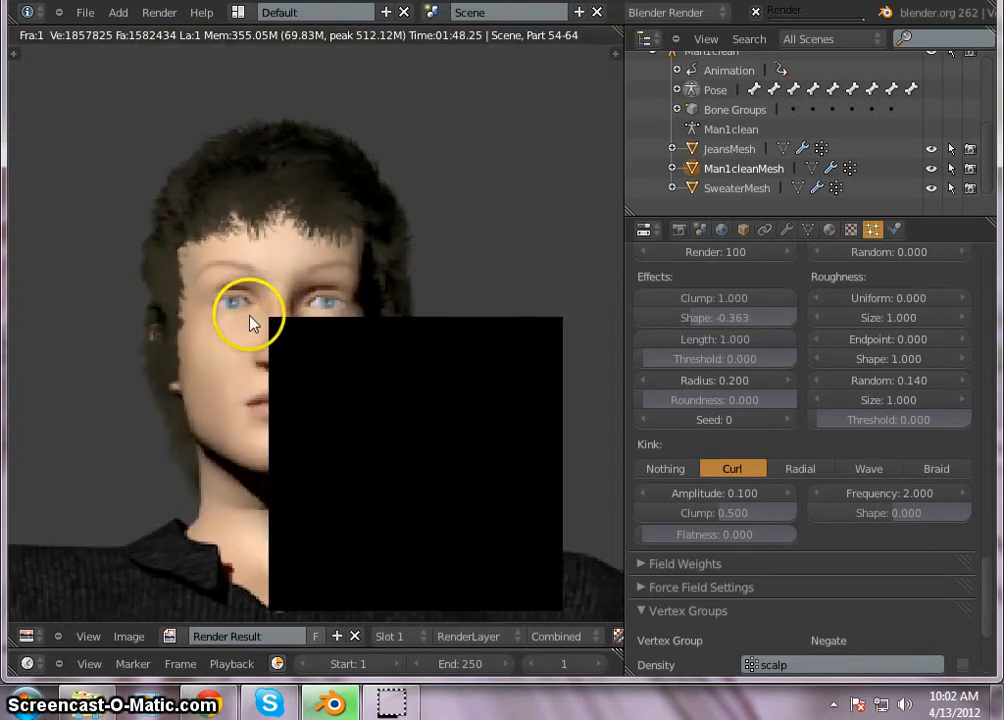
Inspect the rendered hair on the crown and compare it with the fringe above the eyebrows.
{"action": "middle_click_drag", "start_coordinate": [224, 277], "coordinate": [253, 399]}
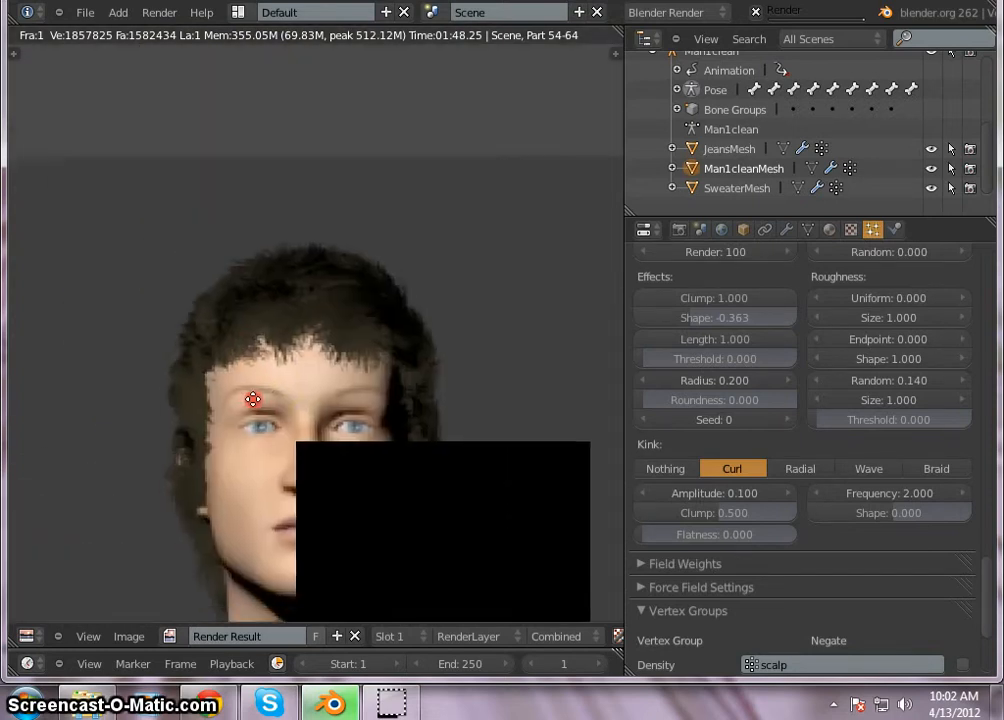
{"action": "scroll", "coordinate": [253, 399], "scroll_direction": "up", "scroll_amount": 6}
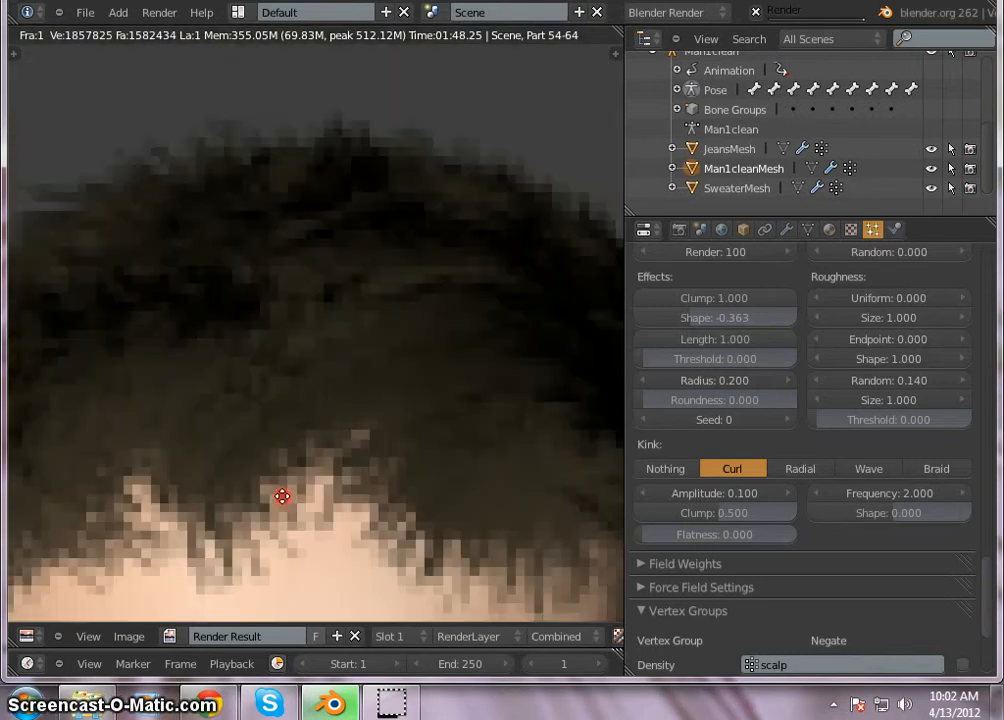
{"action": "scroll", "coordinate": [283, 496], "scroll_direction": "down", "scroll_amount": 5}
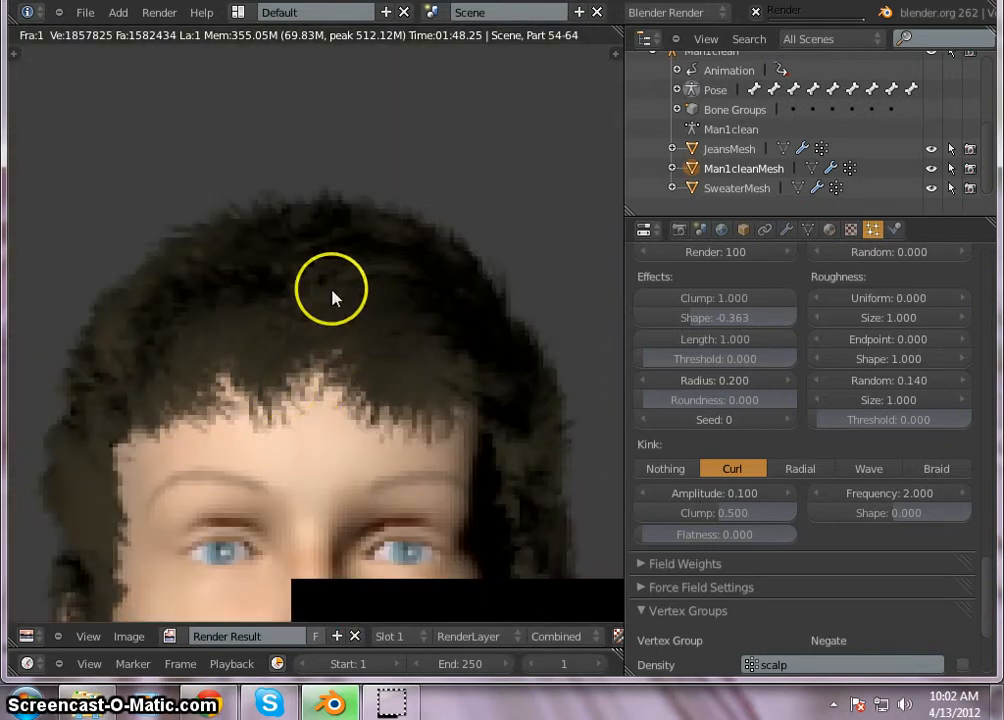
{"action": "scroll", "coordinate": [332, 298], "scroll_direction": "down", "scroll_amount": 3}
{"action": "middle_click_drag", "start_coordinate": [312, 409], "coordinate": [276, 358]}
{"action": "scroll", "coordinate": [269, 276], "scroll_direction": "up", "scroll_amount": 3}
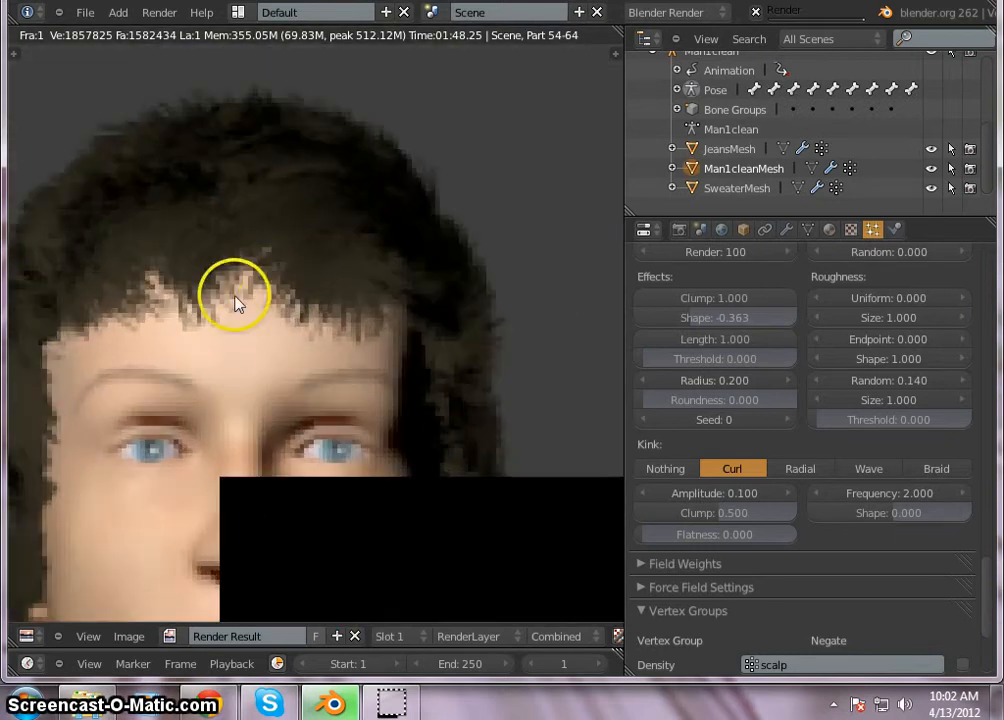
{"action": "middle_click_drag", "start_coordinate": [236, 298], "coordinate": [293, 261]}
{"action": "scroll", "coordinate": [304, 290], "scroll_direction": "up", "scroll_amount": 2}
{"action": "scroll", "coordinate": [303, 289], "scroll_direction": "down", "scroll_amount": 2}
{"action": "scroll", "coordinate": [303, 289], "scroll_direction": "down", "scroll_amount": 2}
{"action": "scroll", "coordinate": [303, 289], "scroll_direction": "up", "scroll_amount": 2}
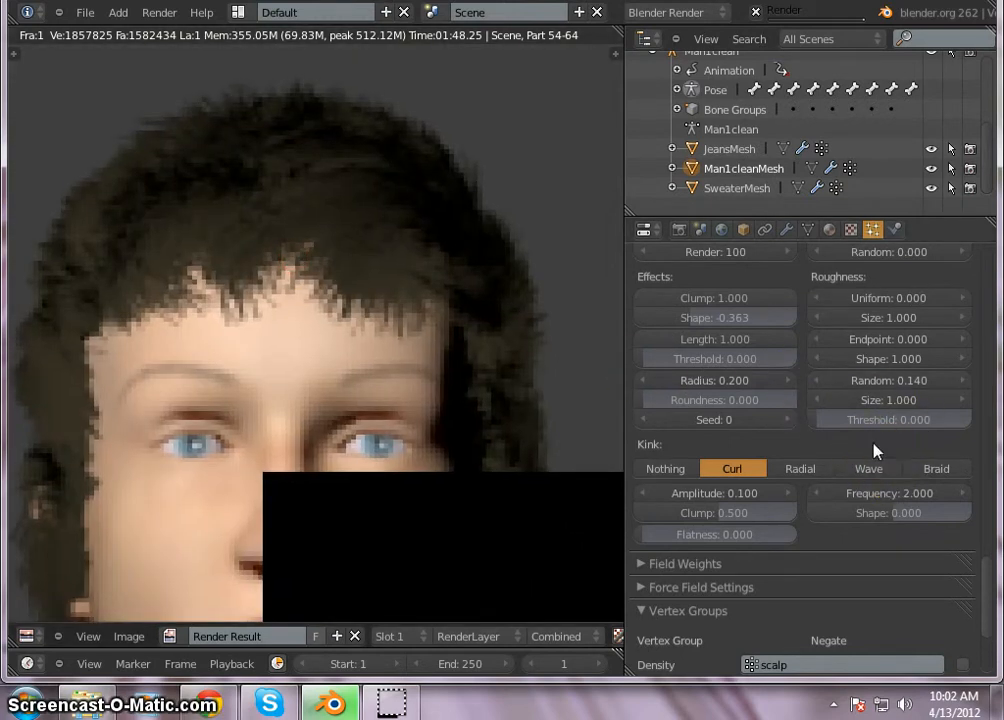
Review the hair particle system's Display, Render, Physics, Rotation, Velocity and Hair dynamics settings.
{"action": "scroll", "coordinate": [874, 450], "scroll_direction": "up", "scroll_amount": 6}
{"action": "scroll", "coordinate": [874, 450], "scroll_direction": "up", "scroll_amount": 6}
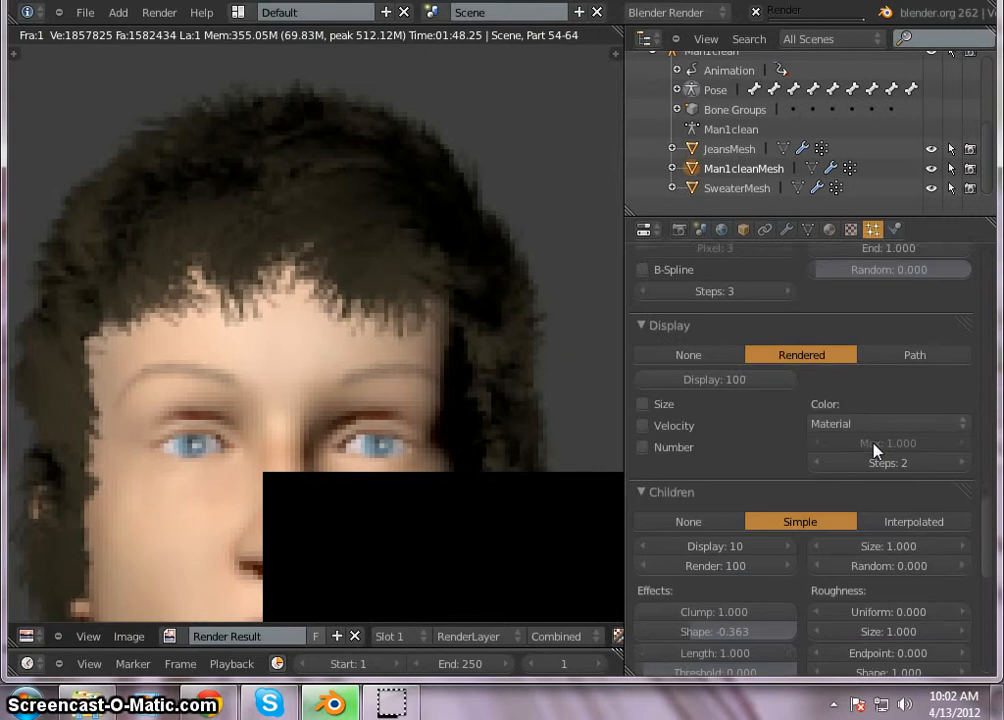
{"action": "scroll", "coordinate": [874, 450], "scroll_direction": "up", "scroll_amount": 4}
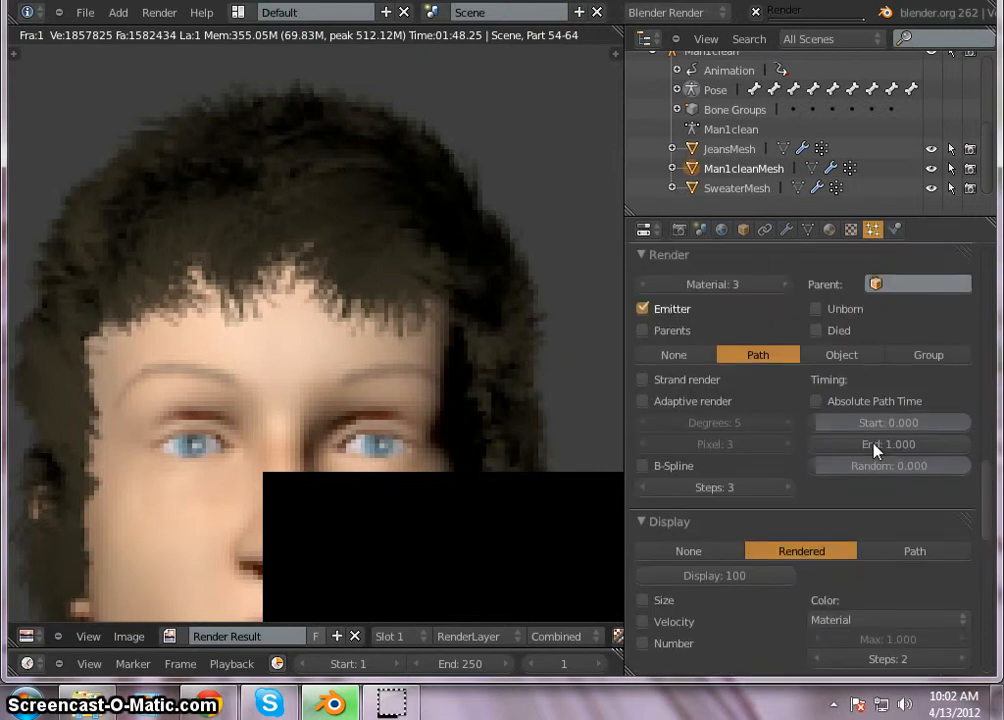
{"action": "scroll", "coordinate": [874, 452], "scroll_direction": "up", "scroll_amount": 4}
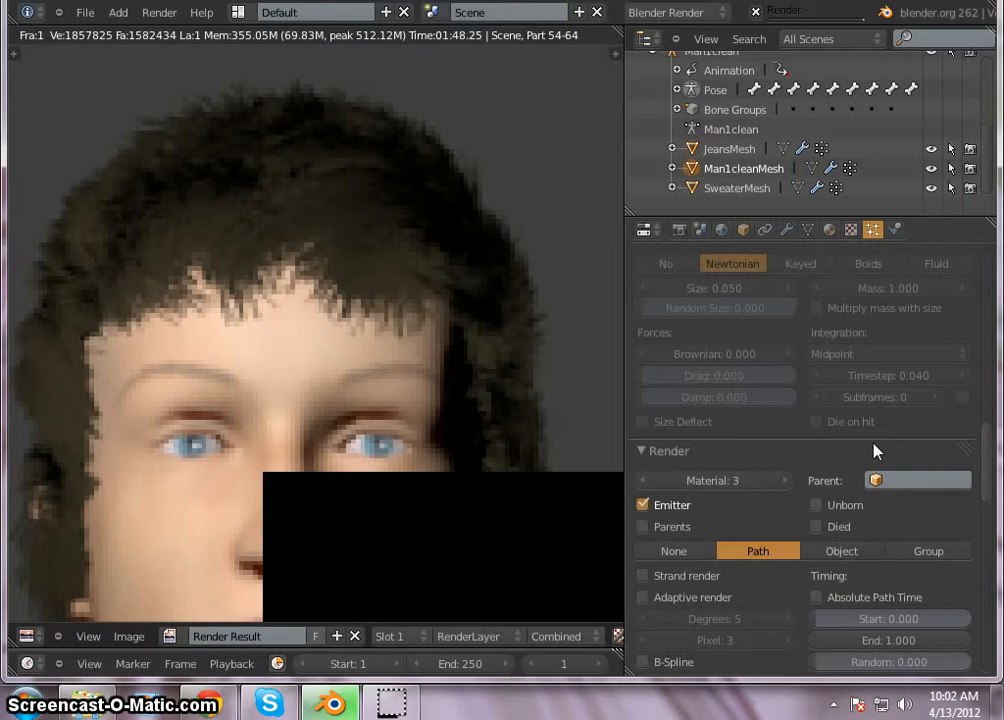
{"action": "scroll", "coordinate": [873, 452], "scroll_direction": "up", "scroll_amount": 5}
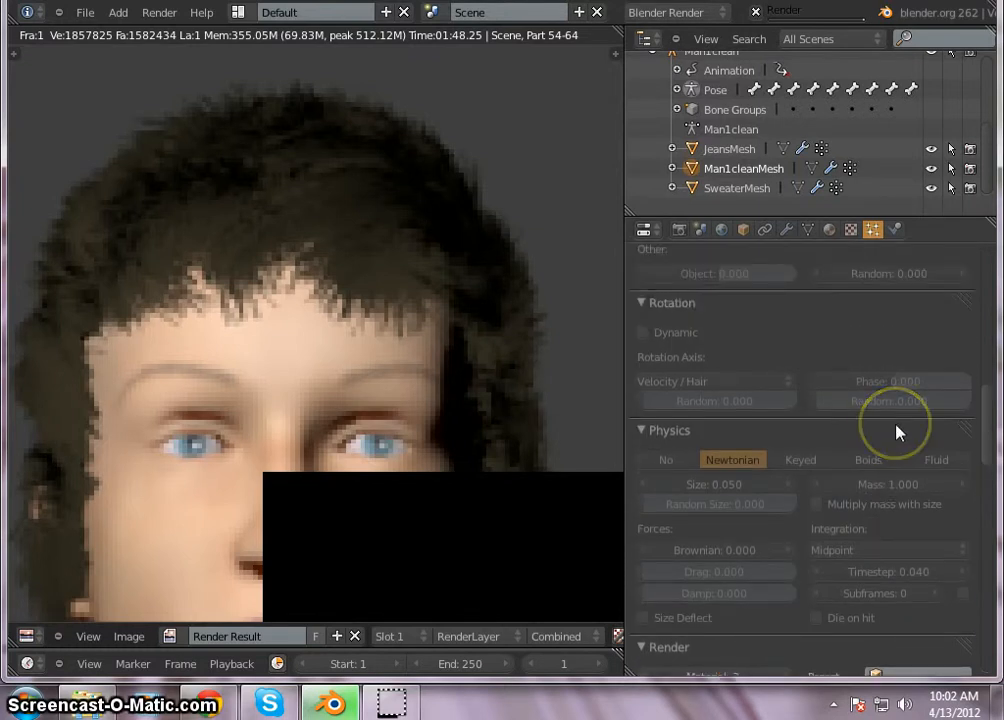
{"action": "scroll", "coordinate": [896, 432], "scroll_direction": "up", "scroll_amount": 8}
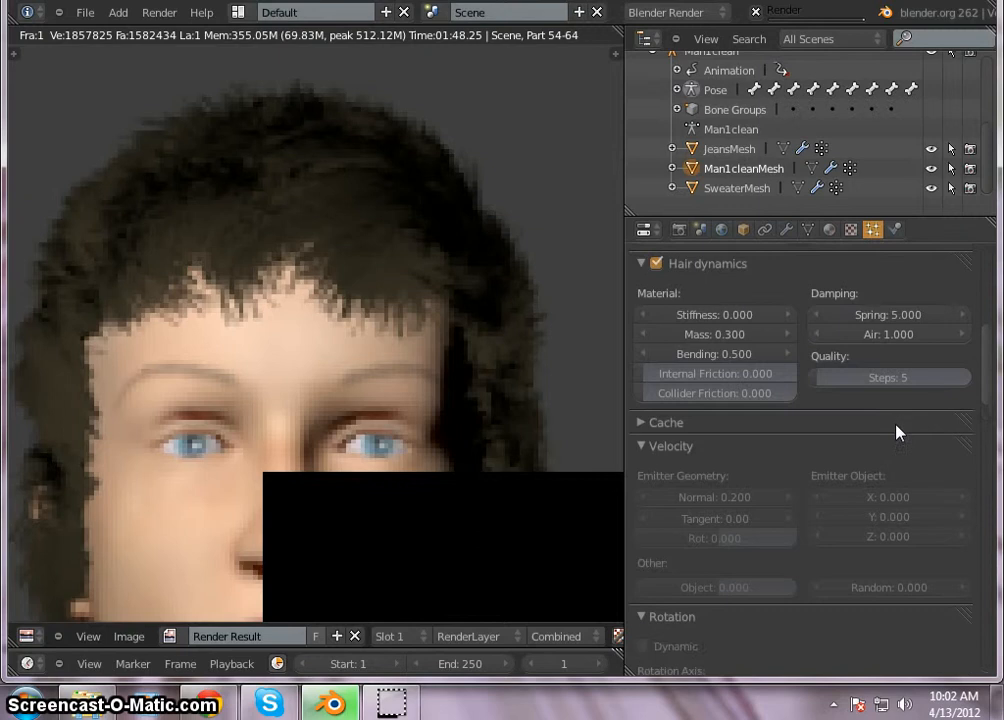
{"action": "scroll", "coordinate": [896, 432], "scroll_direction": "up", "scroll_amount": 6}
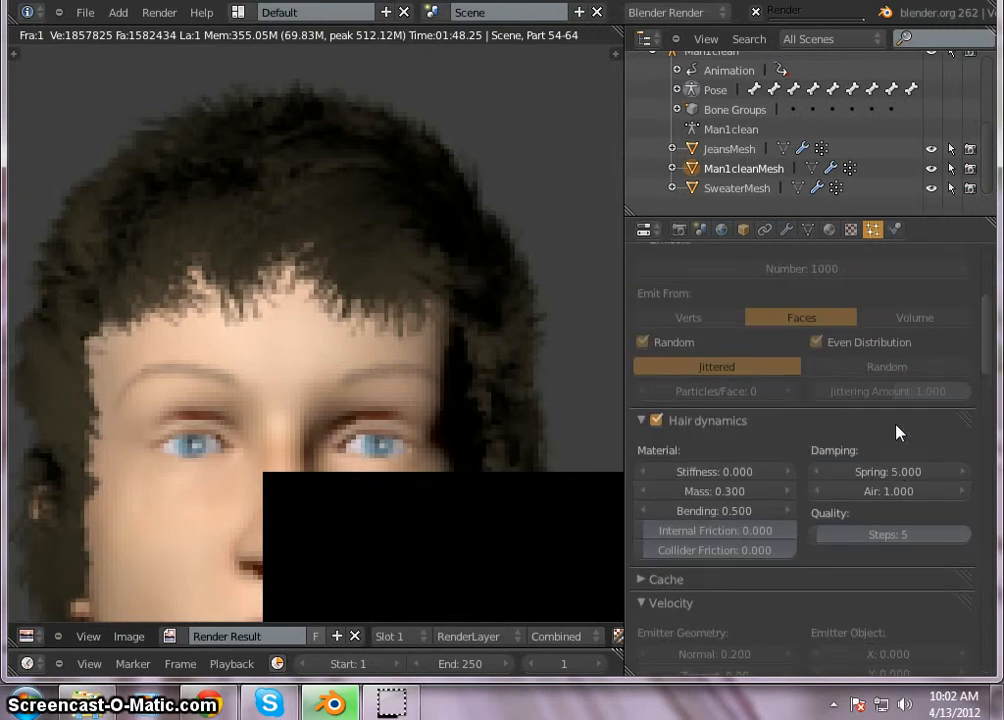
Inspect the Cache settings below Hair dynamics and collapse them again.
{"action": "scroll", "coordinate": [896, 432], "scroll_direction": "down", "scroll_amount": 7}
{"action": "left_click", "coordinate": [896, 424]}
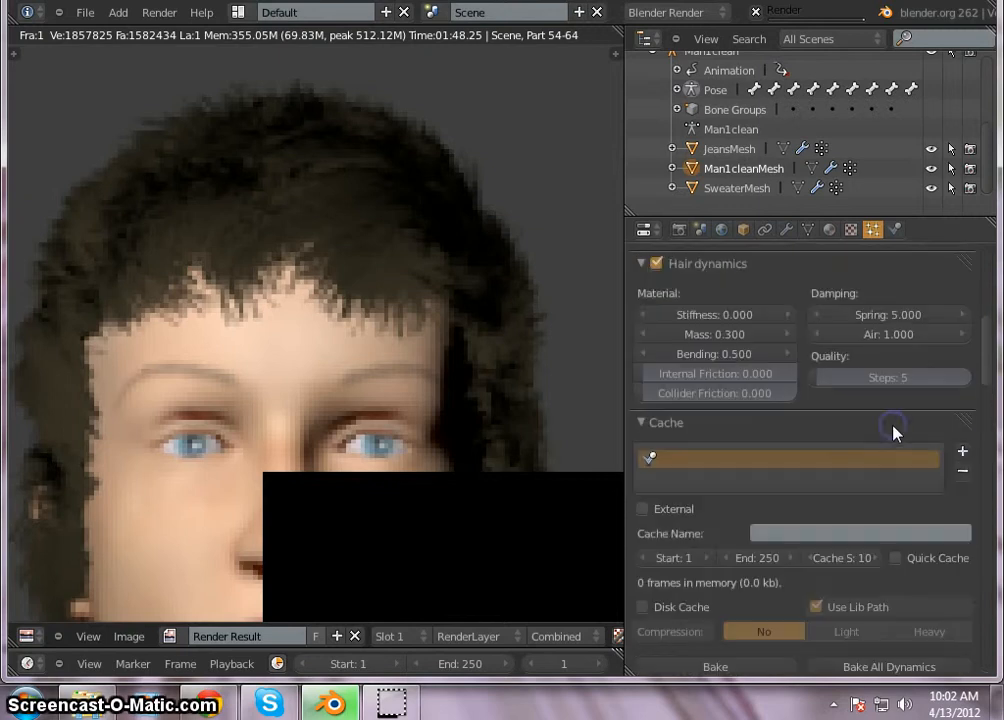
{"action": "scroll", "coordinate": [896, 432], "scroll_direction": "down", "scroll_amount": 2}
{"action": "scroll", "coordinate": [896, 432], "scroll_direction": "down", "scroll_amount": 2}
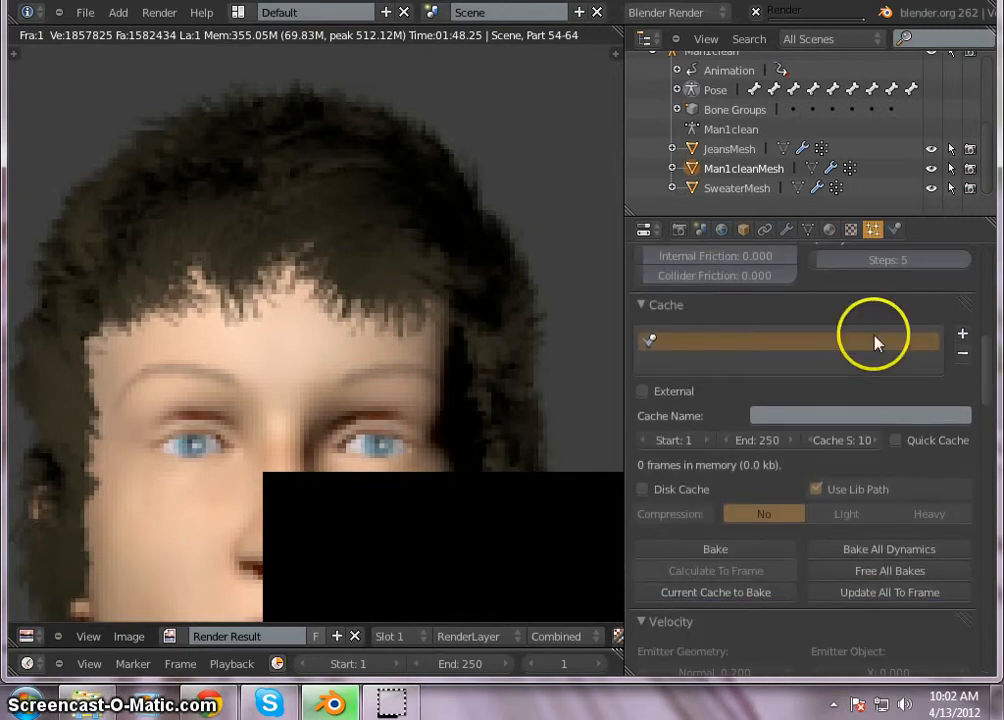
{"action": "left_click", "coordinate": [855, 299]}
Review the hair particle system's settings from the top, from Emission and Hair dynamics through Velocity, Rotation and Physics.
{"action": "scroll", "coordinate": [858, 360], "scroll_direction": "up", "scroll_amount": 2}
{"action": "scroll", "coordinate": [860, 395], "scroll_direction": "up", "scroll_amount": 9}
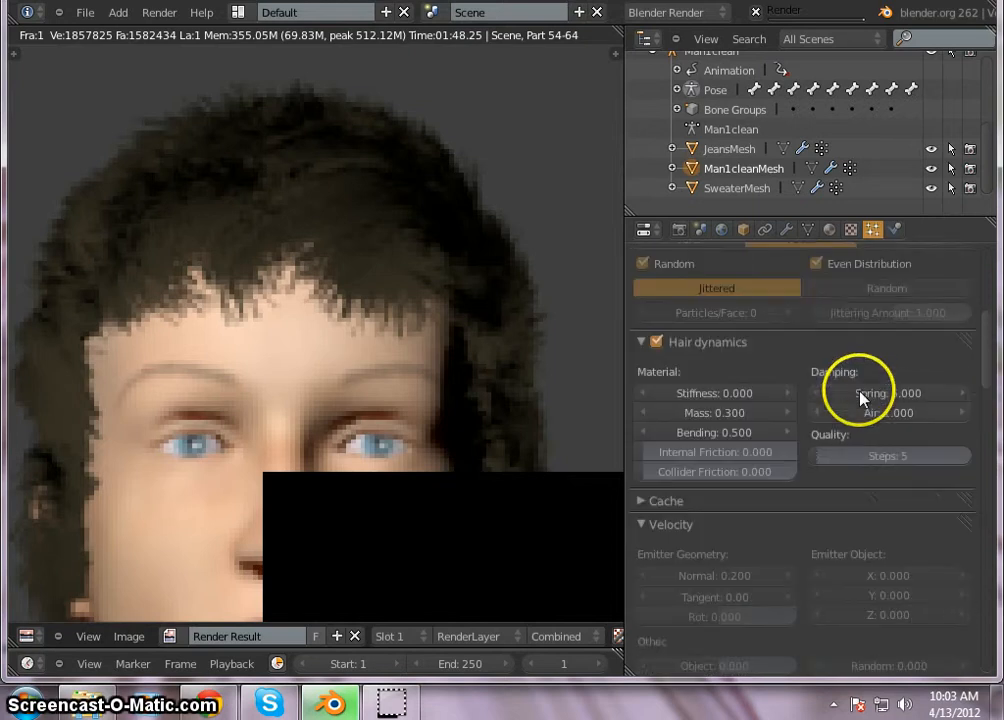
{"action": "scroll", "coordinate": [860, 413], "scroll_direction": "up", "scroll_amount": 1}
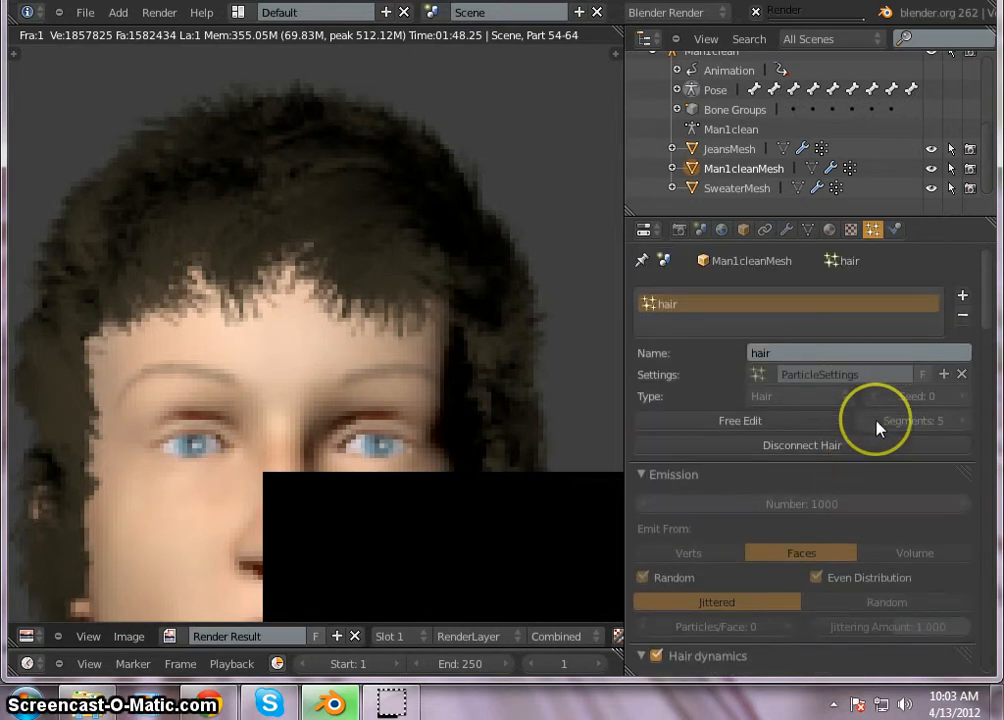
{"action": "scroll", "coordinate": [878, 430], "scroll_direction": "down", "scroll_amount": 2}
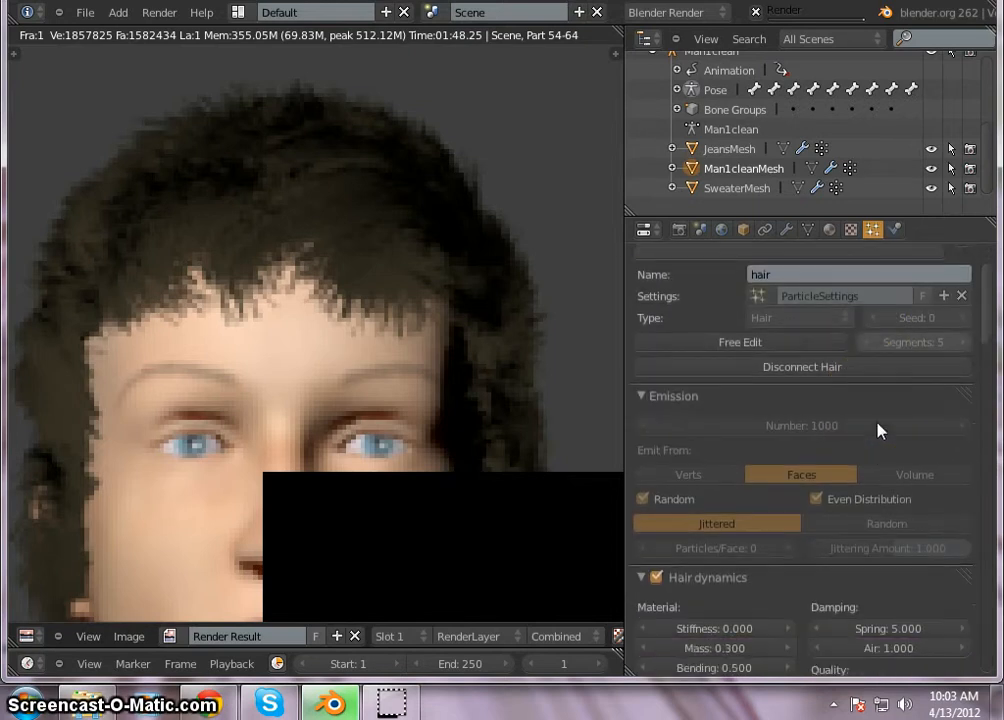
{"action": "scroll", "coordinate": [878, 430], "scroll_direction": "down", "scroll_amount": 5}
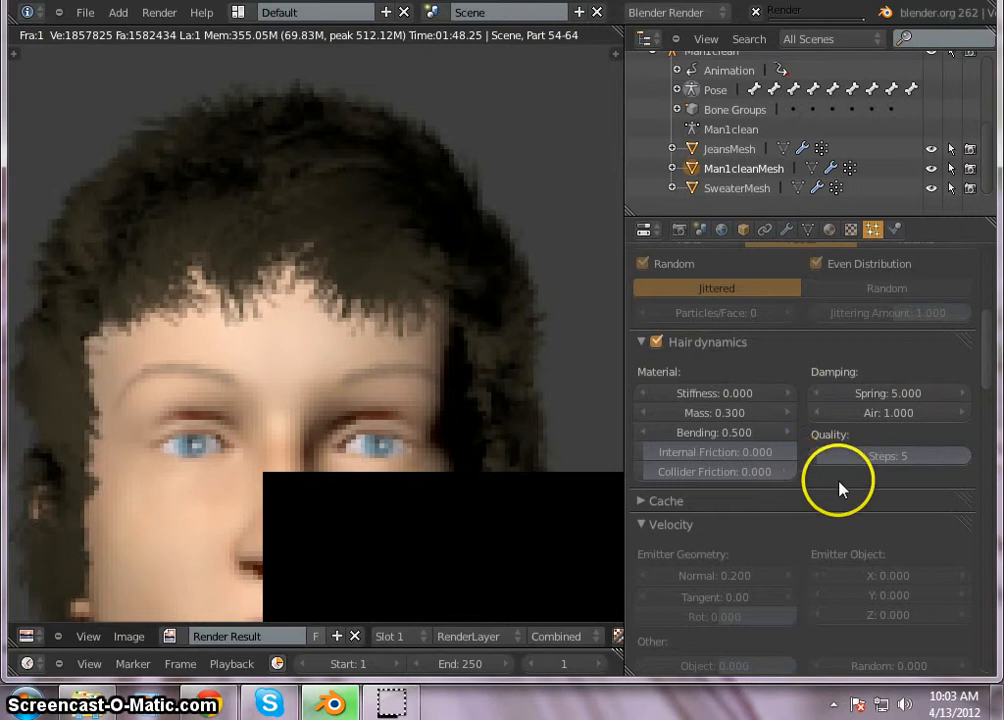
{"action": "scroll", "coordinate": [832, 449], "scroll_direction": "down", "scroll_amount": 1}
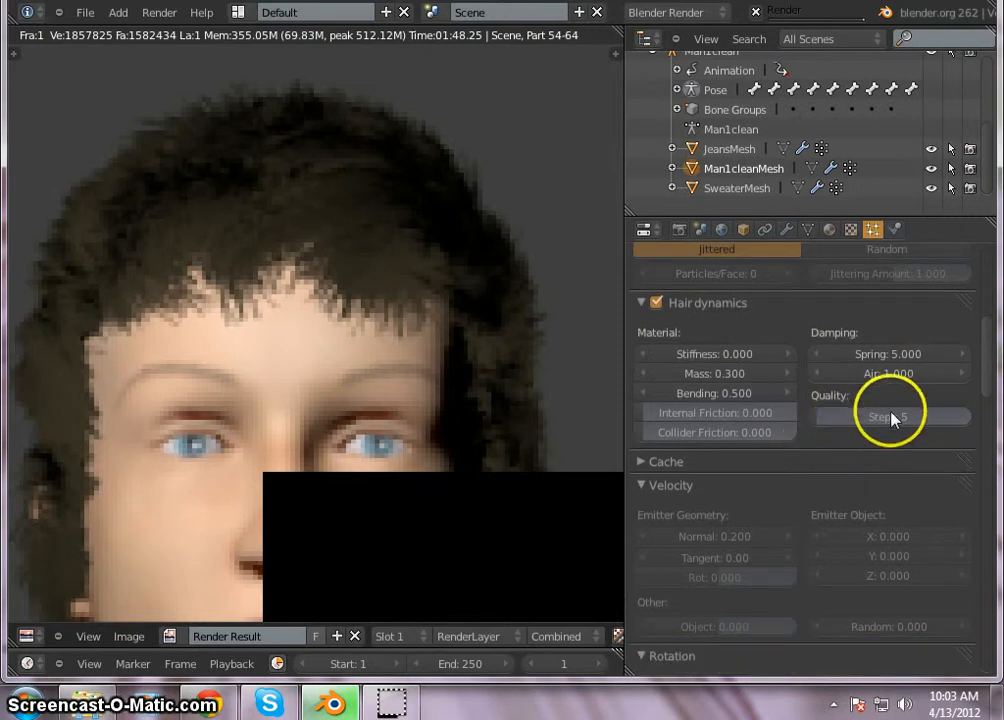
{"action": "scroll", "coordinate": [860, 455], "scroll_direction": "down", "scroll_amount": 3}
{"action": "scroll", "coordinate": [840, 380], "scroll_direction": "down", "scroll_amount": 1}
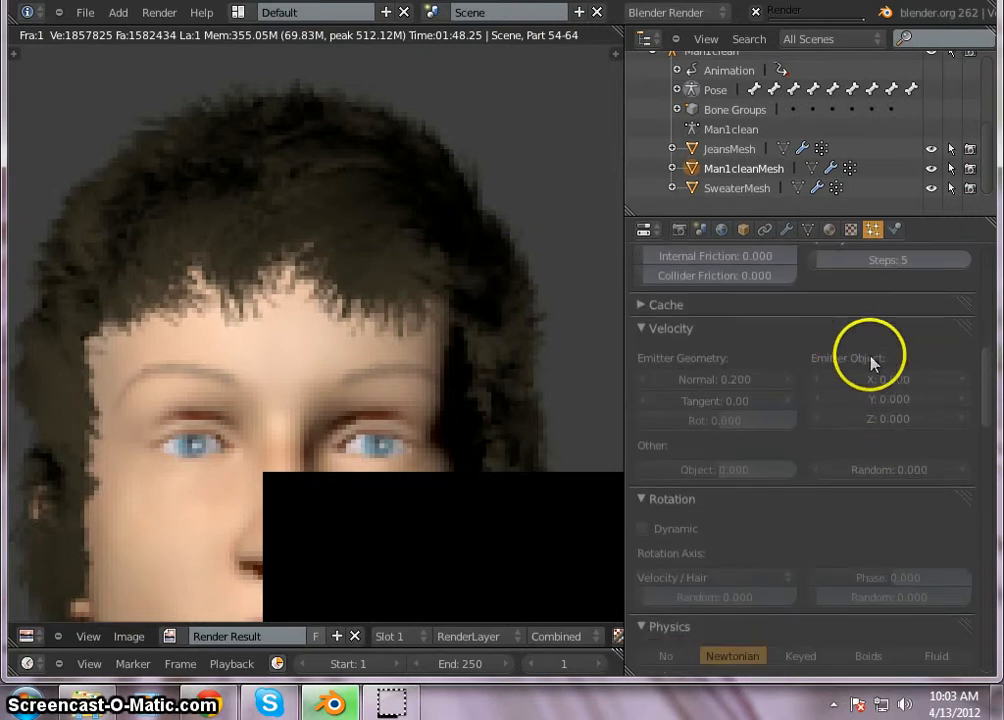
{"action": "scroll", "coordinate": [868, 413], "scroll_direction": "down", "scroll_amount": 1}
{"action": "scroll", "coordinate": [866, 420], "scroll_direction": "down", "scroll_amount": 5}
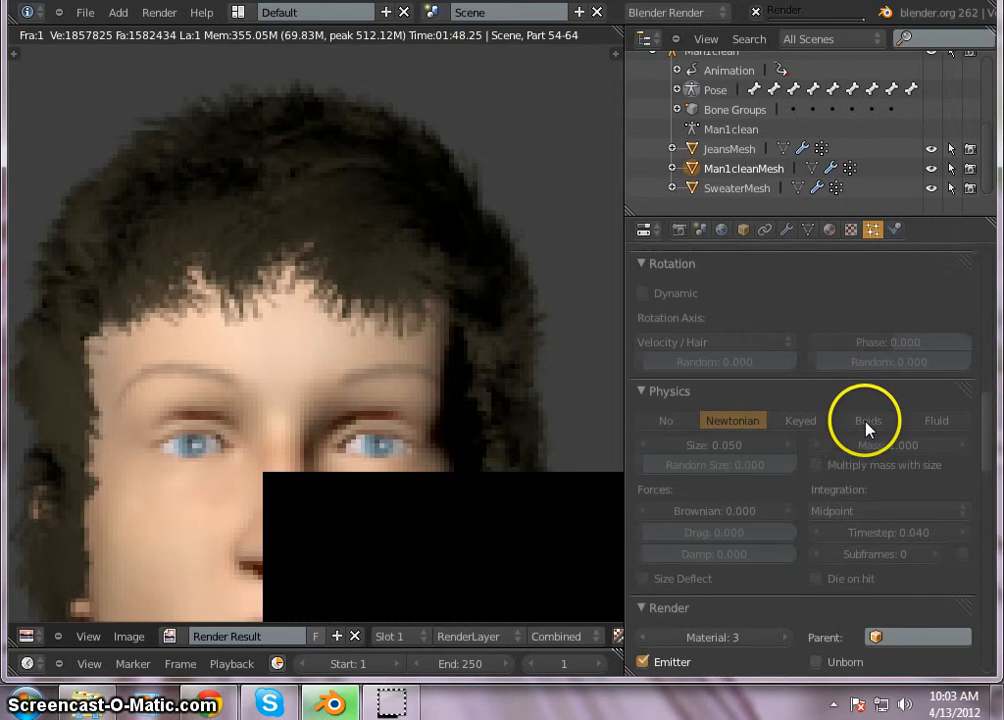
{"action": "scroll", "coordinate": [866, 428], "scroll_direction": "down", "scroll_amount": 2}
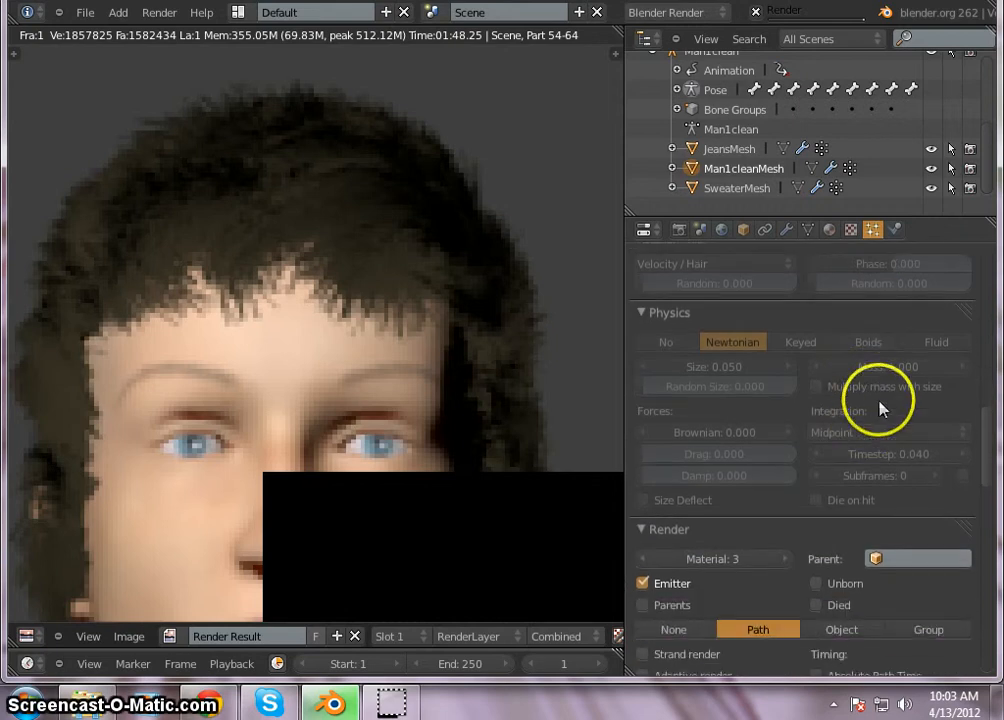
Enable Strand render for the hair particle system's rendered paths.
{"action": "scroll", "coordinate": [860, 465], "scroll_direction": "down", "scroll_amount": 5}
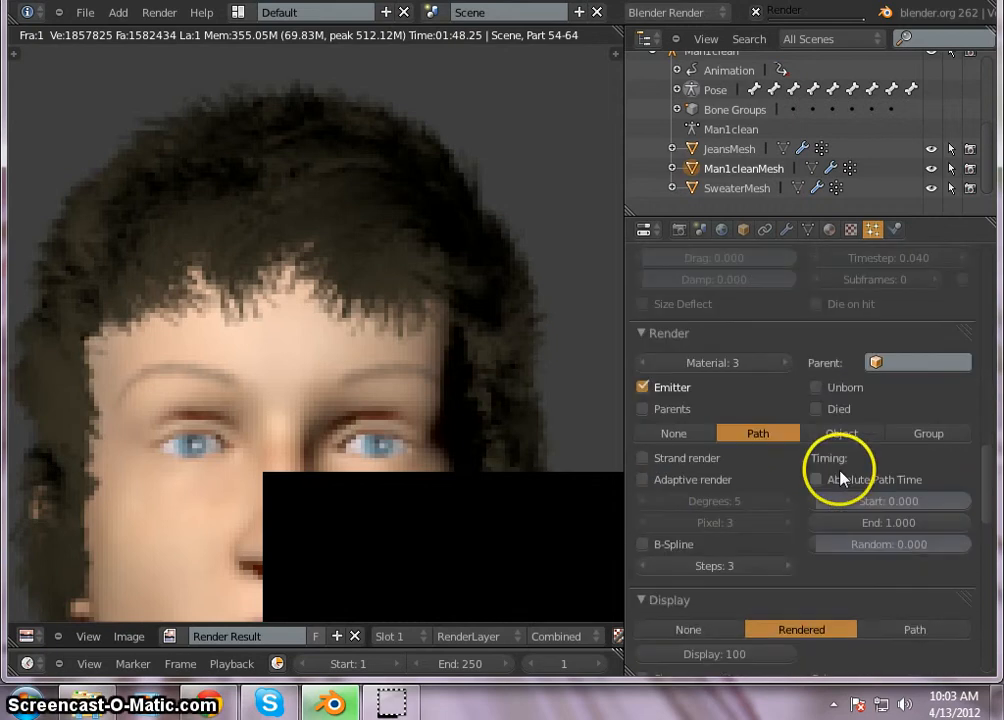
{"action": "scroll", "coordinate": [786, 390], "scroll_direction": "down", "scroll_amount": 2}
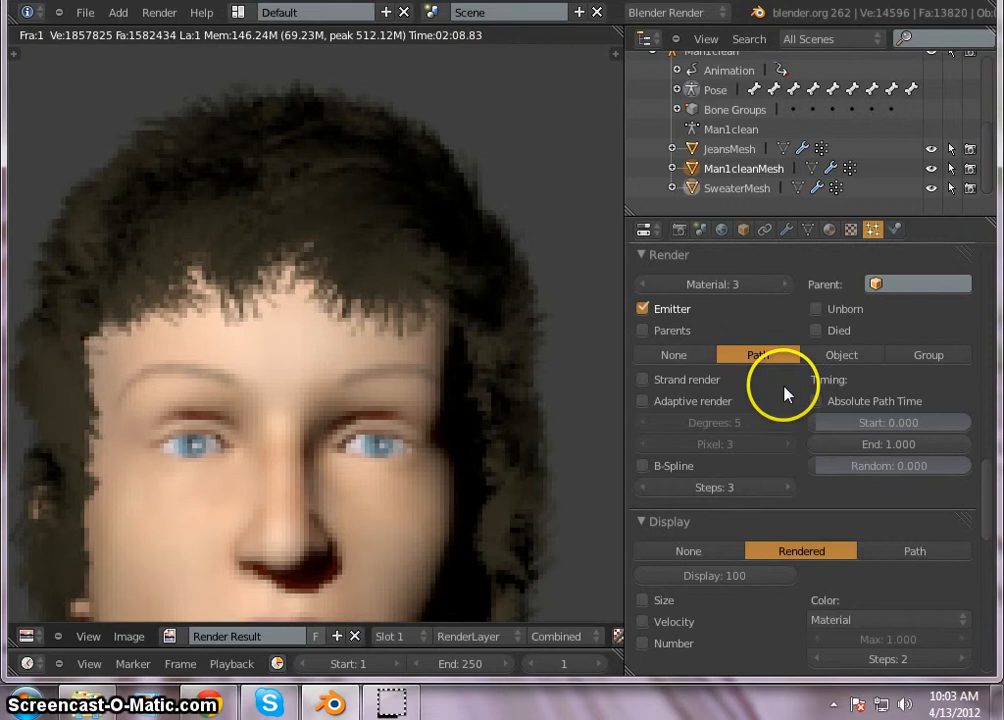
{"action": "scroll", "coordinate": [789, 400], "scroll_direction": "down", "scroll_amount": 2}
{"action": "scroll", "coordinate": [789, 405], "scroll_direction": "up", "scroll_amount": 2}
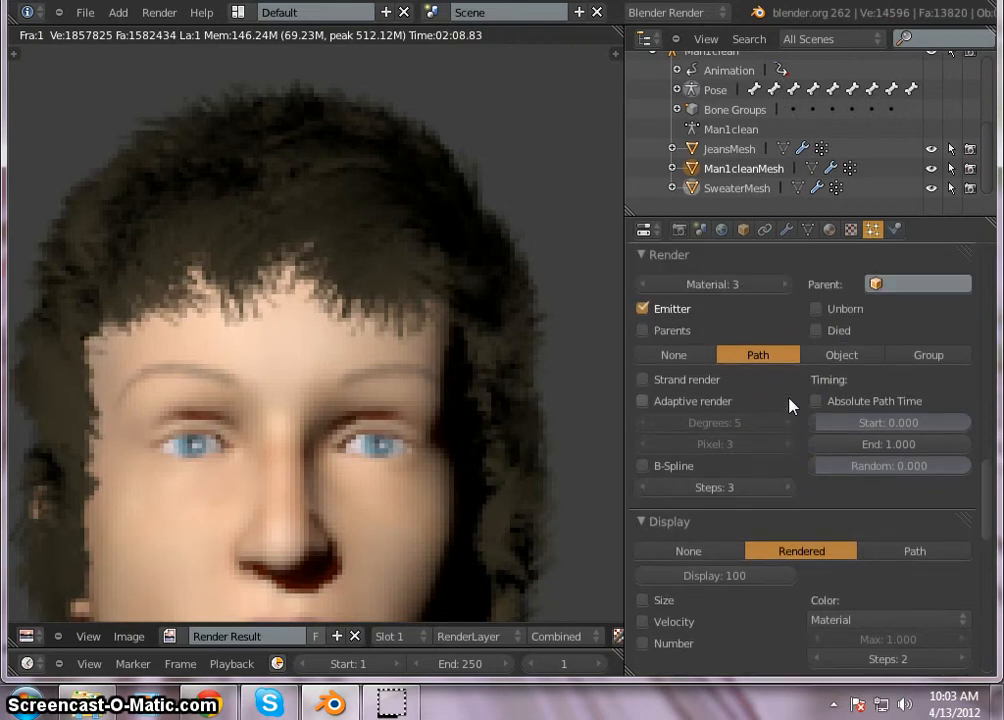
{"action": "left_click", "coordinate": [642, 379]}
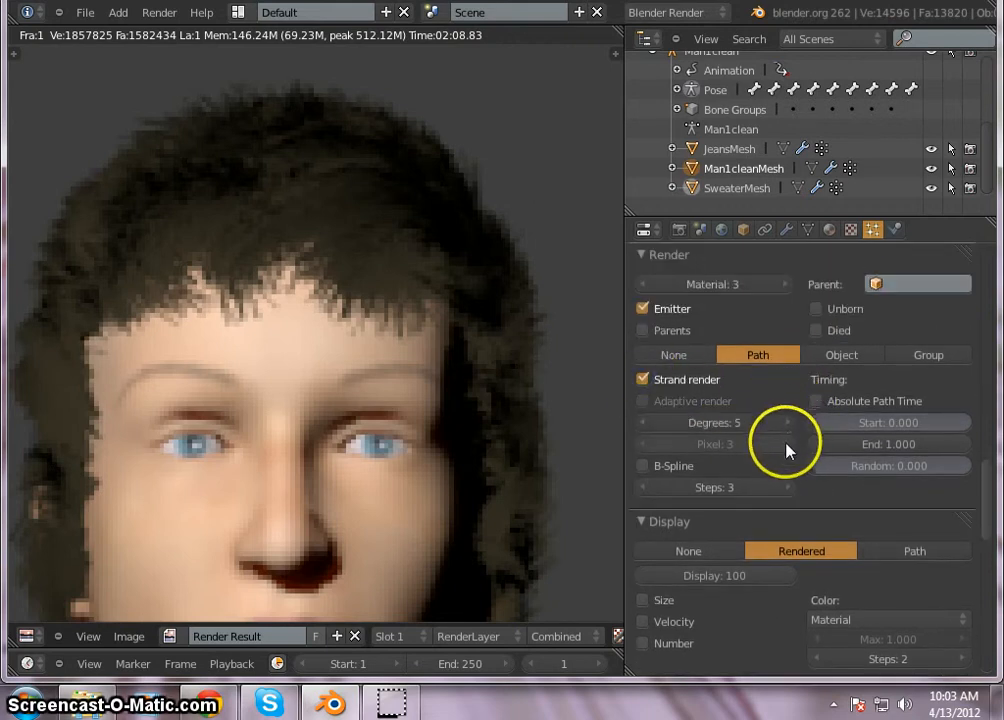
{"action": "left_click", "coordinate": [646, 465]}
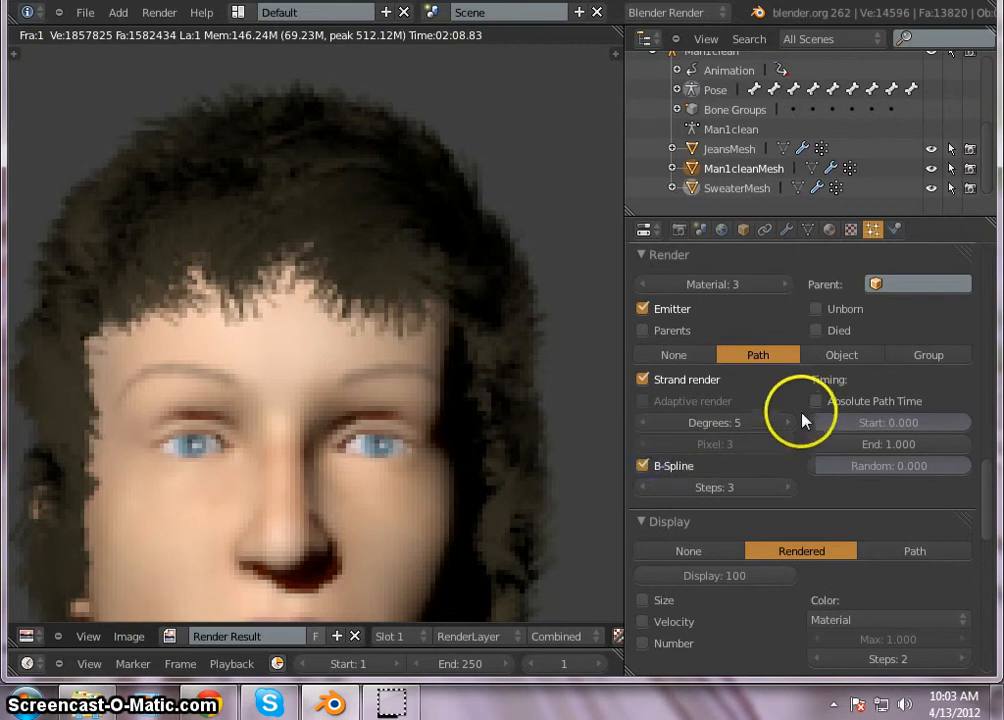
{"action": "scroll", "coordinate": [805, 415], "scroll_direction": "up", "scroll_amount": 1}
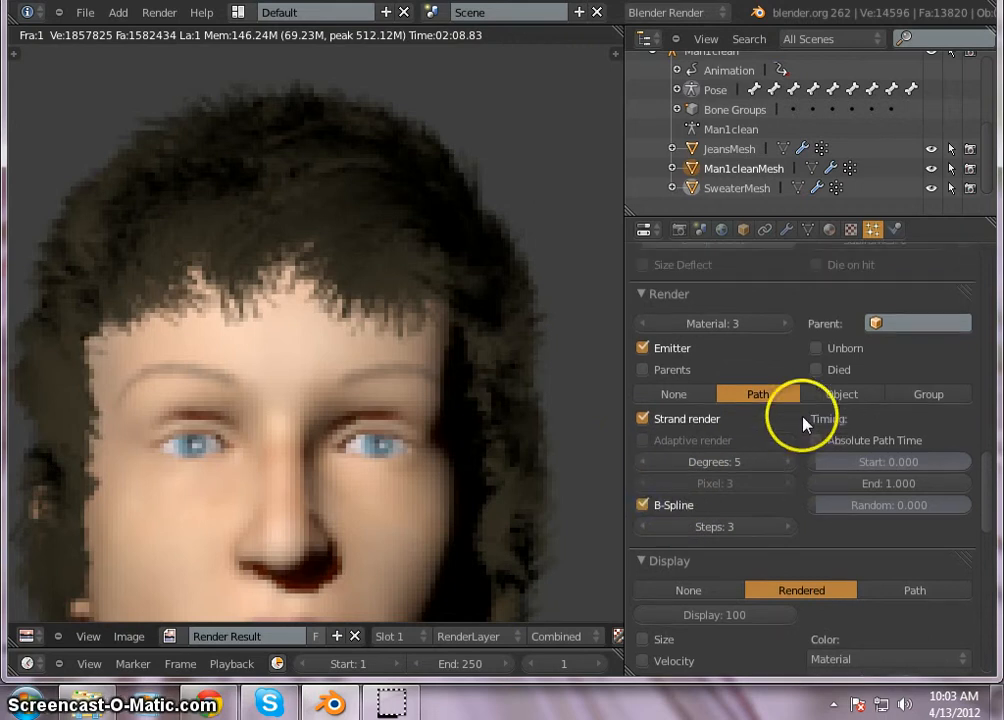
{"action": "left_click", "coordinate": [643, 505]}
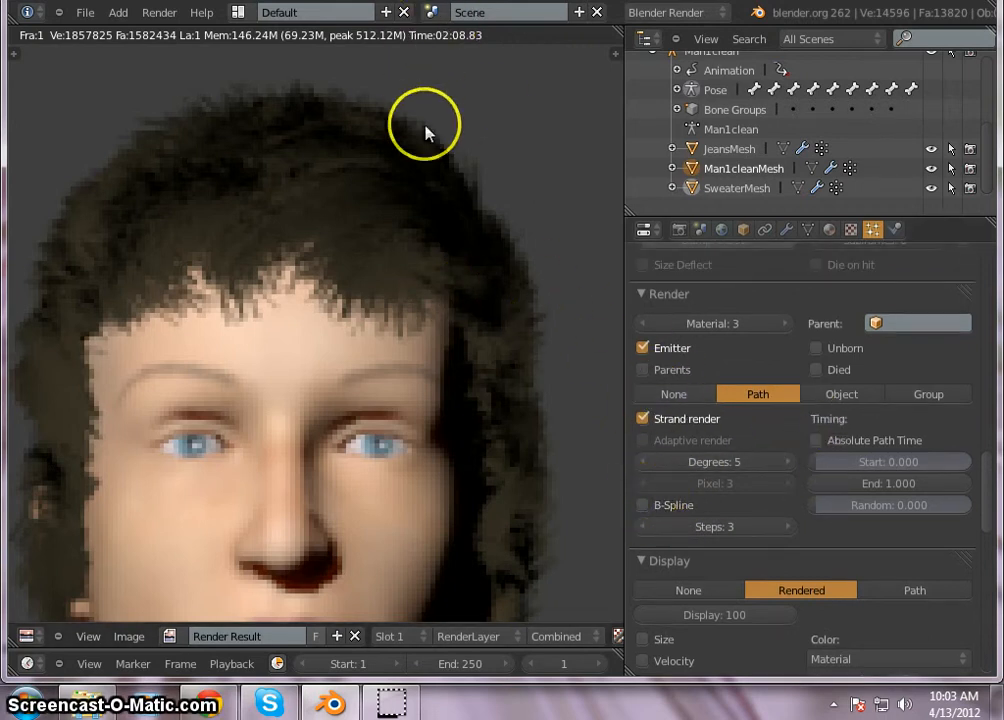
Examine the finished render of the whole head, checking the hair from the crown down to the neck.
{"action": "scroll", "coordinate": [426, 130], "scroll_direction": "down", "scroll_amount": 3}
{"action": "middle_click_drag", "start_coordinate": [307, 354], "coordinate": [336, 365]}
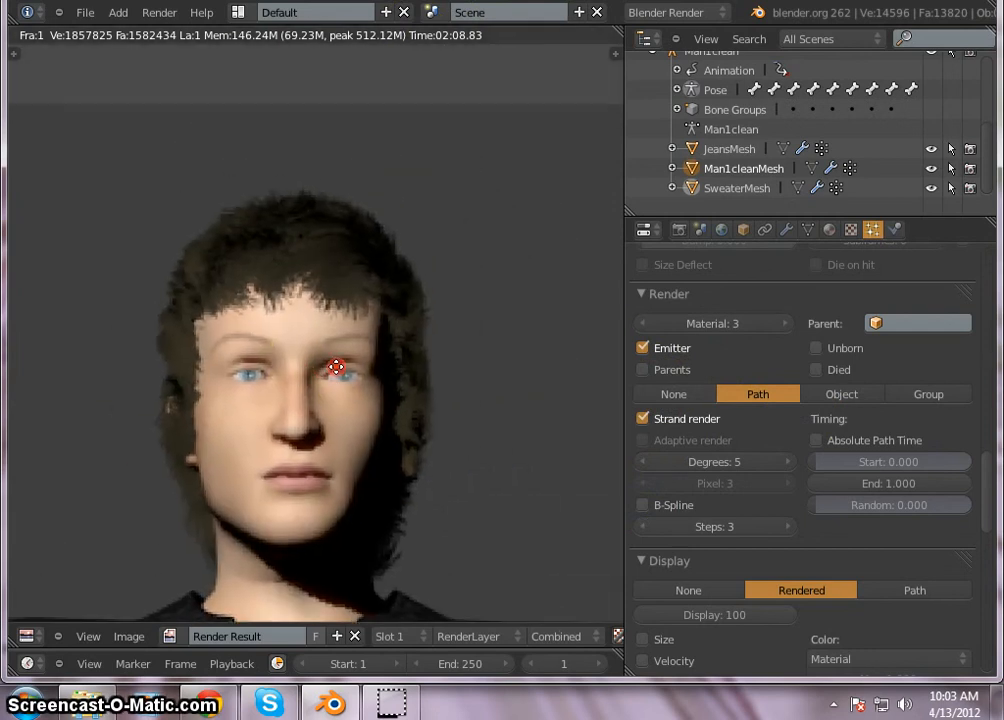
{"action": "scroll", "coordinate": [358, 363], "scroll_direction": "up", "scroll_amount": 1}
{"action": "scroll", "coordinate": [345, 300], "scroll_direction": "down", "scroll_amount": 1}
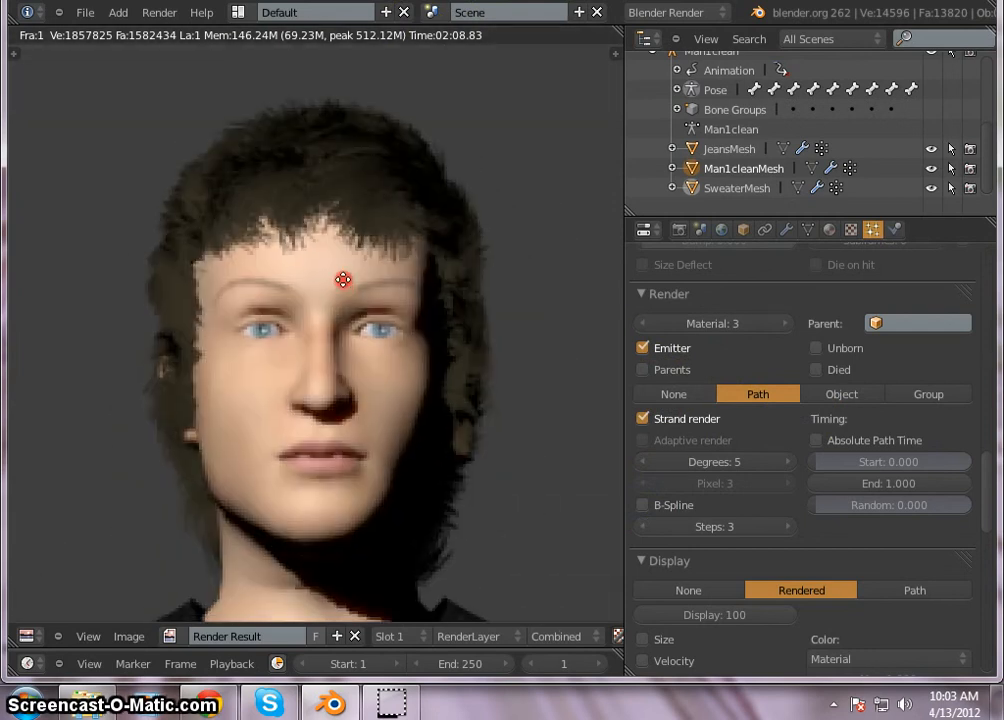